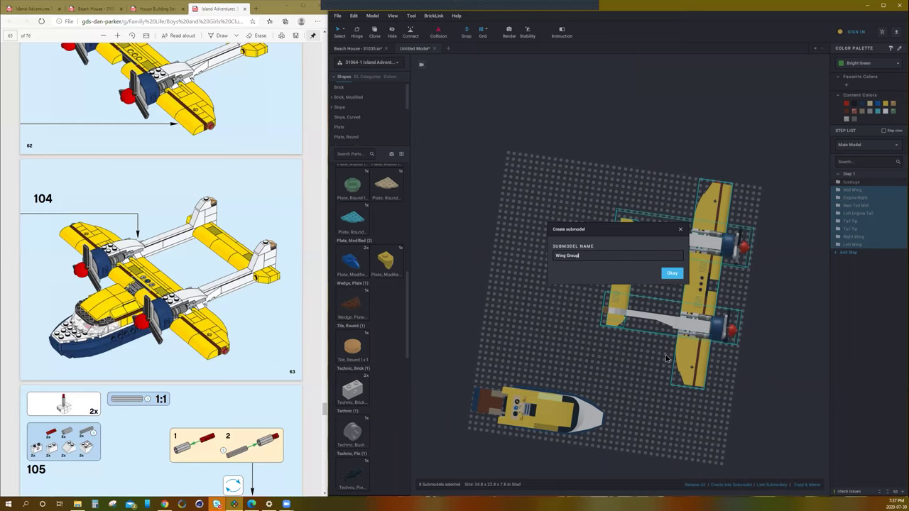
# Group the selected wing assemblies into the submodel Wing Group and mount it on top of the fuselage
pyautogui.press('Return')
pyautogui.moveTo(575, 347); pyautogui.dragTo(523, 386, button='right')
pyautogui.scroll(3, 522, 385)
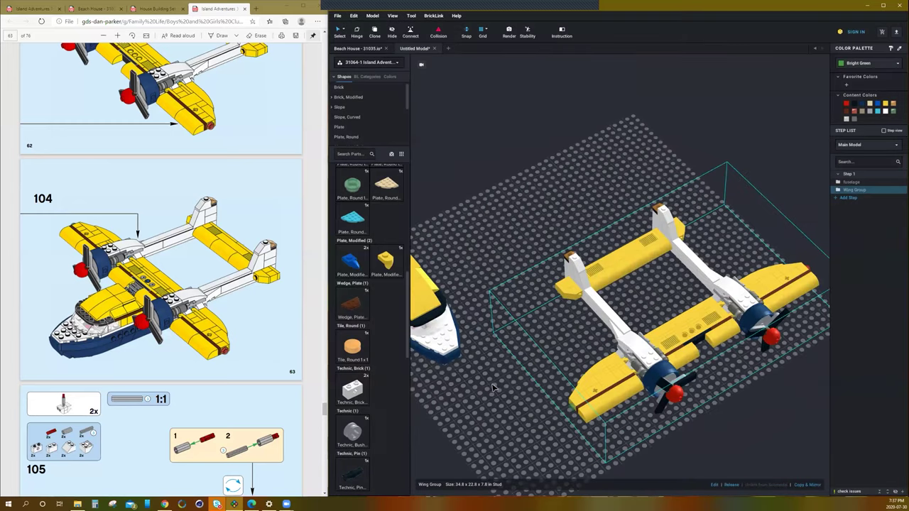
pyautogui.scroll(-3, 522, 383)
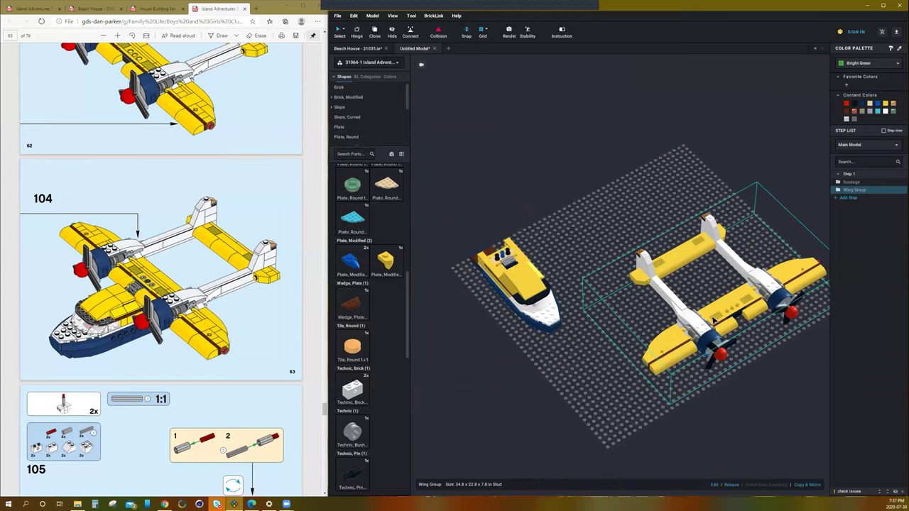
pyautogui.moveTo(735, 313); pyautogui.dragTo(723, 308)
pyautogui.moveTo(645, 273); pyautogui.dragTo(503, 254)
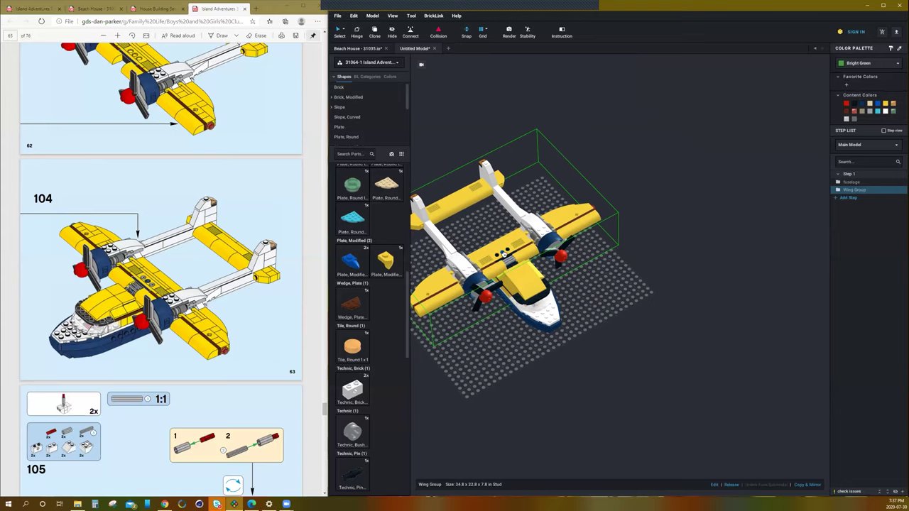
pyautogui.click(505, 376)
# Place one white Technic Brick 1 x 2 with Axle Hole on the empty baseplate in front of the wing
pyautogui.moveTo(505, 376); pyautogui.dragTo(448, 373, button='right')
pyautogui.scroll(-4, 178, 366)
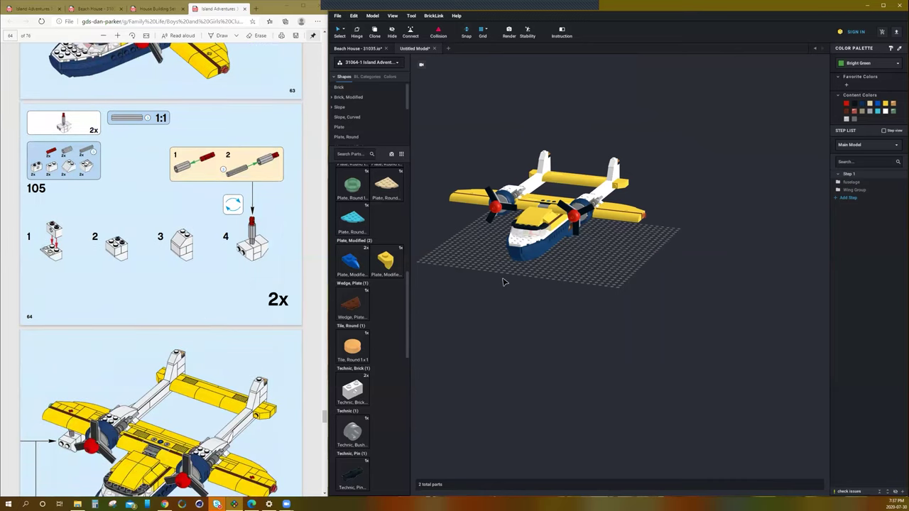
pyautogui.scroll(5, 512, 259)
pyautogui.moveTo(633, 228); pyautogui.dragTo(606, 199, button='right')
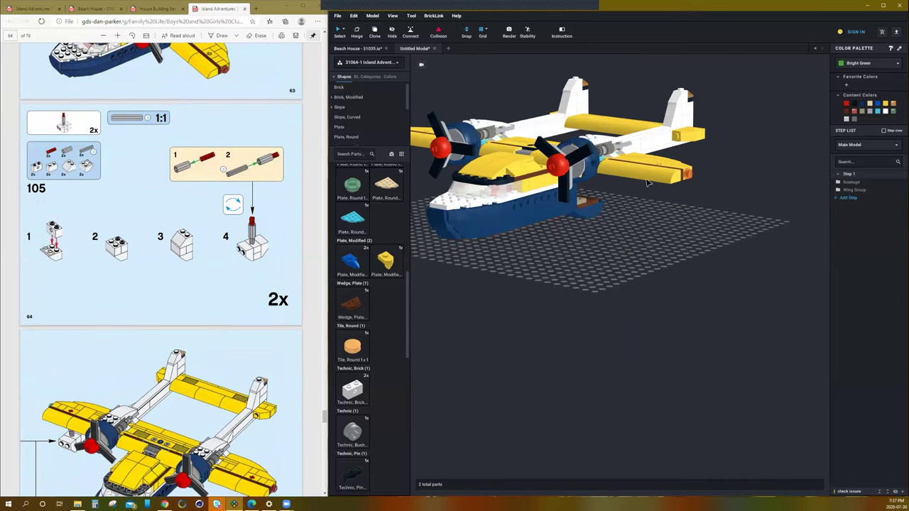
pyautogui.scroll(4, 649, 180)
pyautogui.moveTo(665, 164); pyautogui.dragTo(668, 199, button='right')
pyautogui.moveTo(659, 209); pyautogui.dragTo(643, 299, button='middle')
pyautogui.scroll(1, 548, 293)
pyautogui.scroll(-2, 403, 307)
pyautogui.scroll(-3, 402, 308)
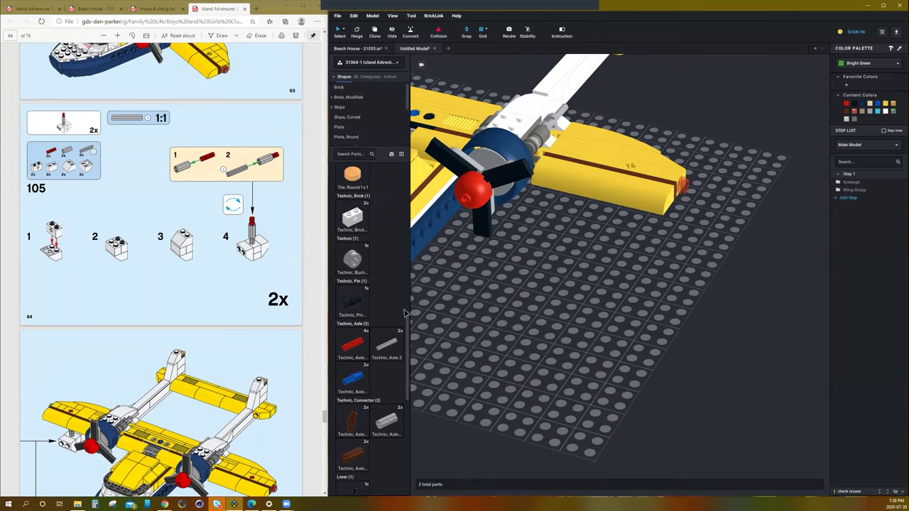
pyautogui.scroll(2, 405, 312)
pyautogui.moveTo(352, 291); pyautogui.dragTo(389, 301)
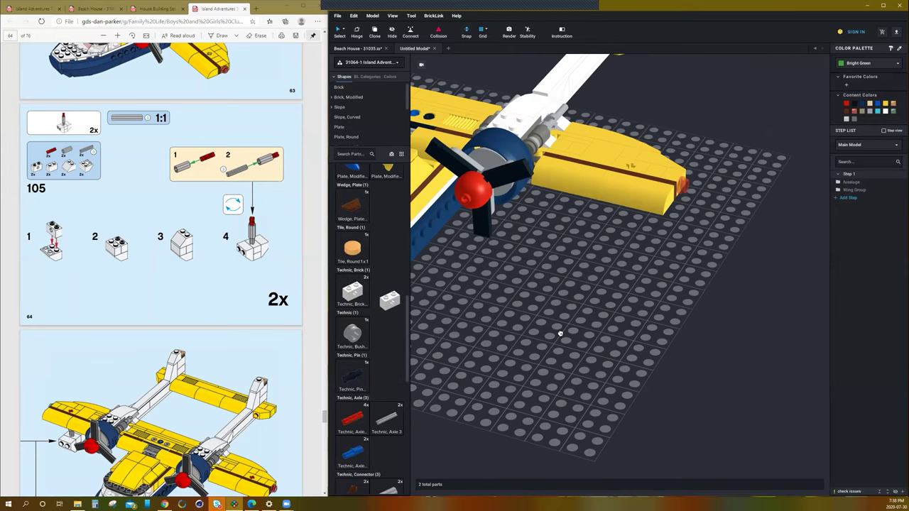
pyautogui.click(561, 334)
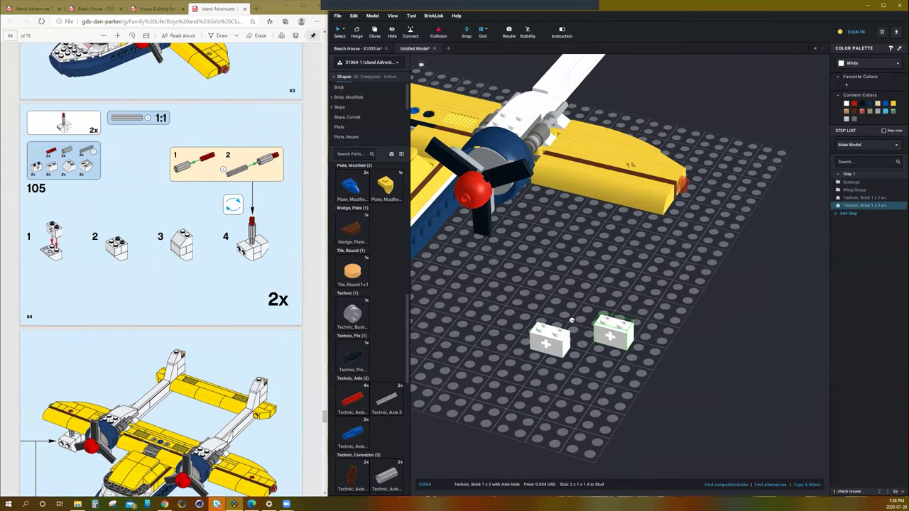
pyautogui.press('Escape')
# Attach one white Slope, Inverted 45 2 x 2 to the underside of the Technic brick
pyautogui.scroll(15, 363, 281)
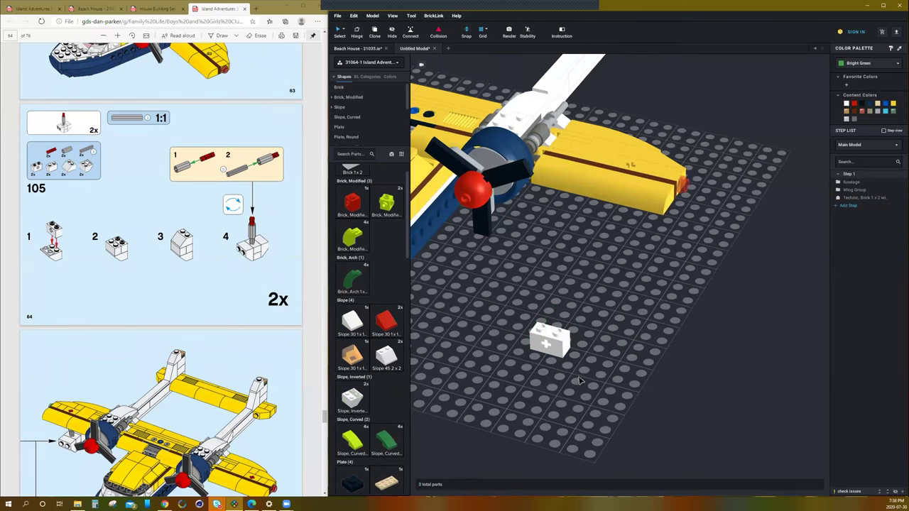
pyautogui.moveTo(365, 396); pyautogui.dragTo(581, 419)
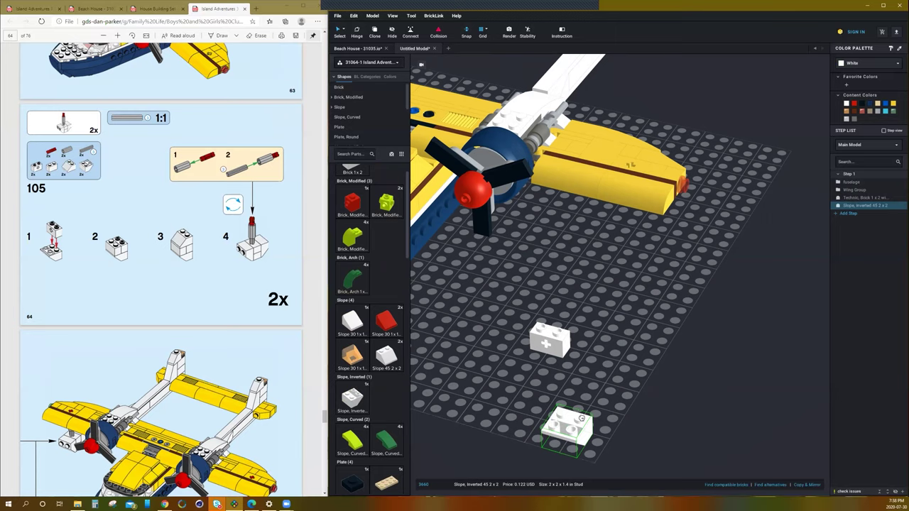
pyautogui.moveTo(580, 380); pyautogui.dragTo(561, 375, button='right')
pyautogui.moveTo(562, 341); pyautogui.dragTo(552, 338)
pyautogui.click(551, 339)
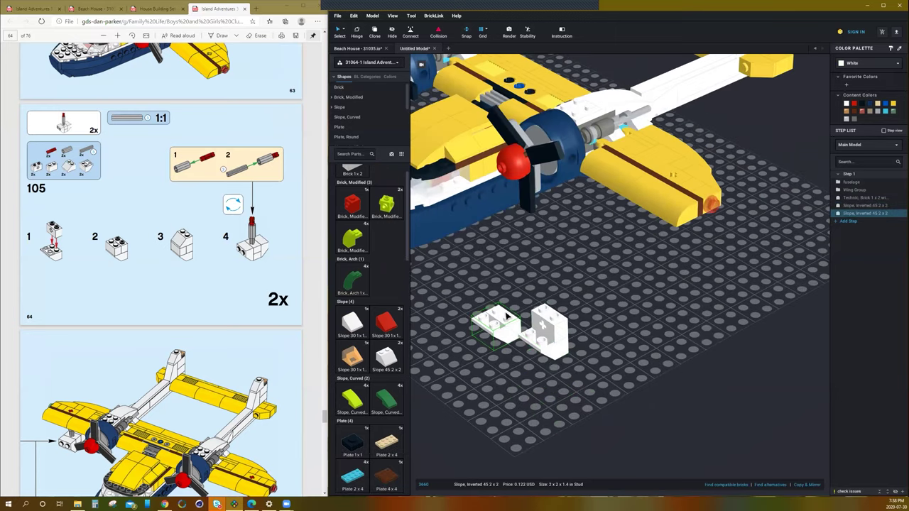
pyautogui.press('Escape')
# Add a white Slope 45 2 x 2 on top of the Technic brick and fill the gap below it with a white Brick 1 x 2
pyautogui.click(392, 366)
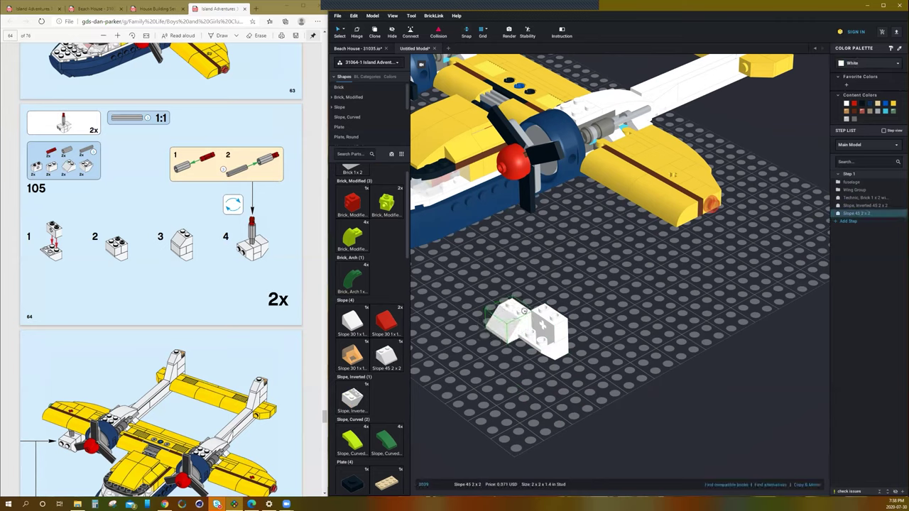
pyautogui.click(548, 302)
pyautogui.hotkey('ctrl', 'c')
pyautogui.hotkey('ctrl', 'v')
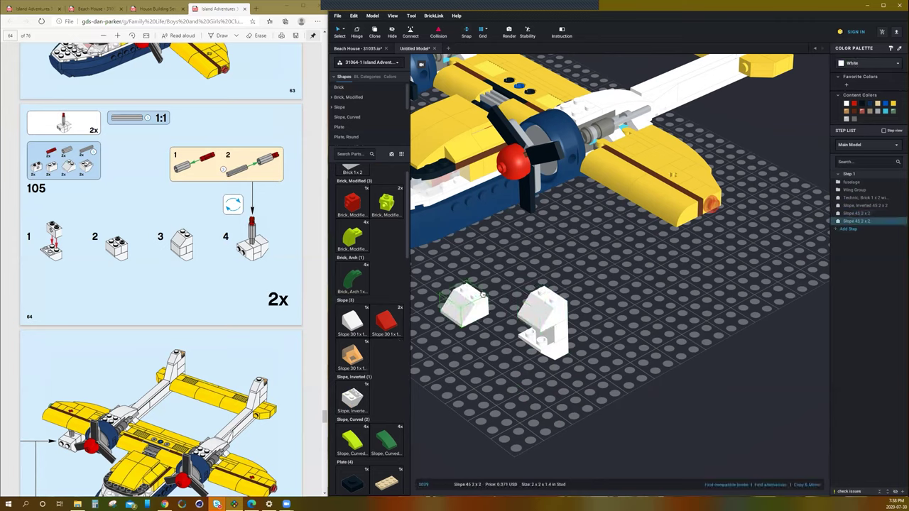
pyautogui.press('Escape')
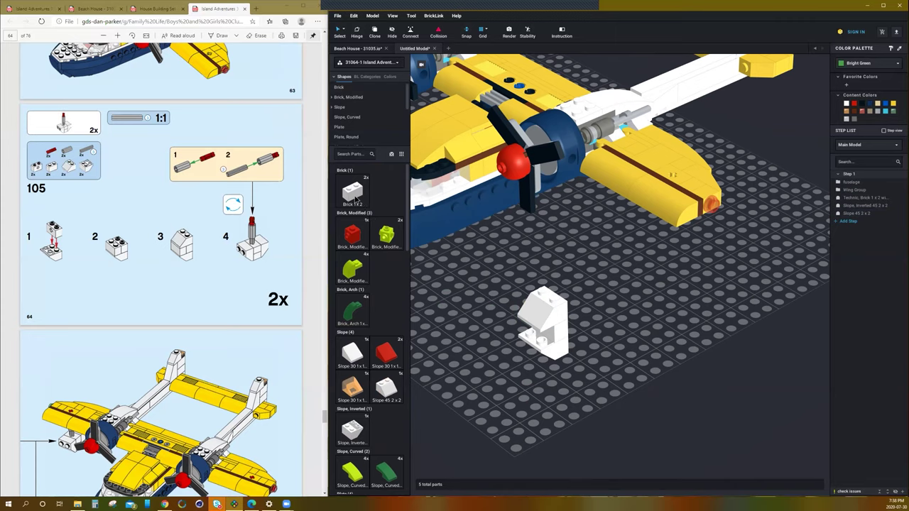
pyautogui.click(536, 328)
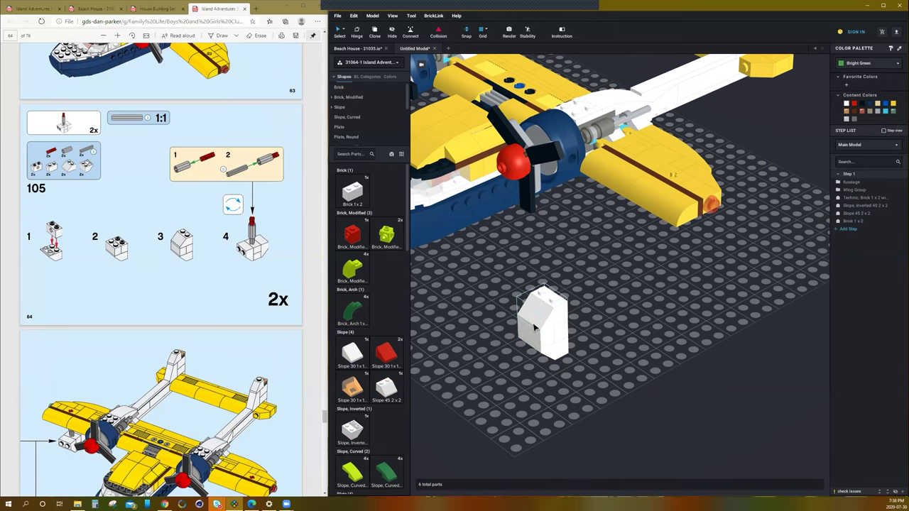
pyautogui.press('Escape')
# Insert a Technic Axle 3 into the axle hole of the white block's Technic brick
pyautogui.moveTo(491, 305); pyautogui.dragTo(435, 294, button='right')
pyautogui.scroll(-10, 371, 290)
pyautogui.scroll(-3, 371, 290)
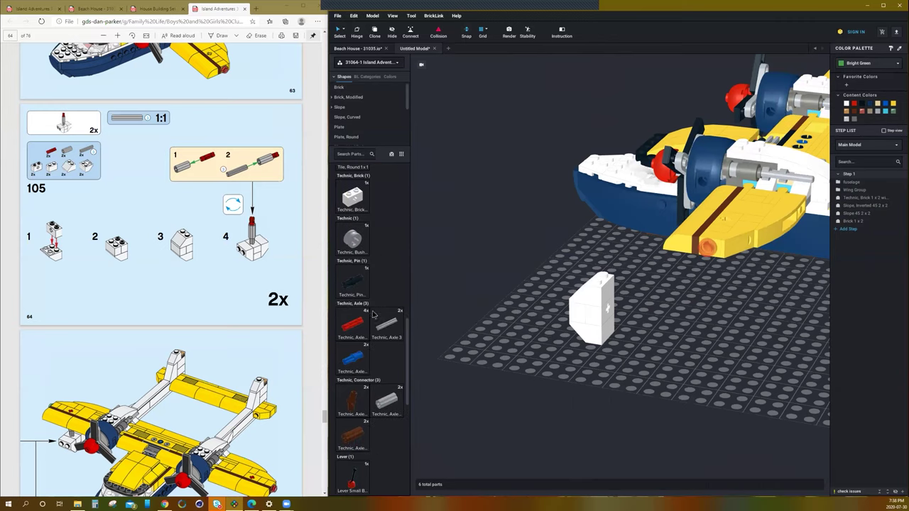
pyautogui.moveTo(386, 323); pyautogui.dragTo(617, 313)
pyautogui.click(630, 364)
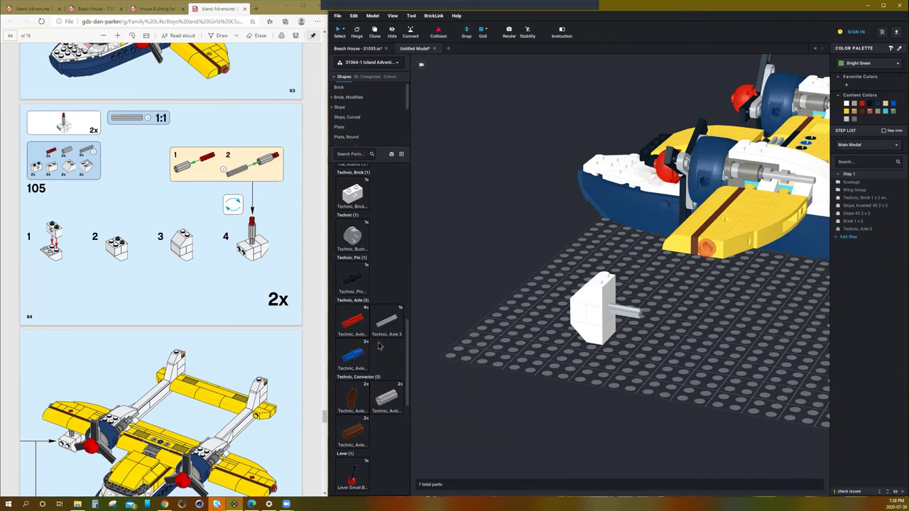
# Slide a light bluish gray Technic Axle Connector 2L onto the axle and insert a red Technic Axle 2 Notched into its free end
pyautogui.moveTo(437, 406); pyautogui.dragTo(641, 318)
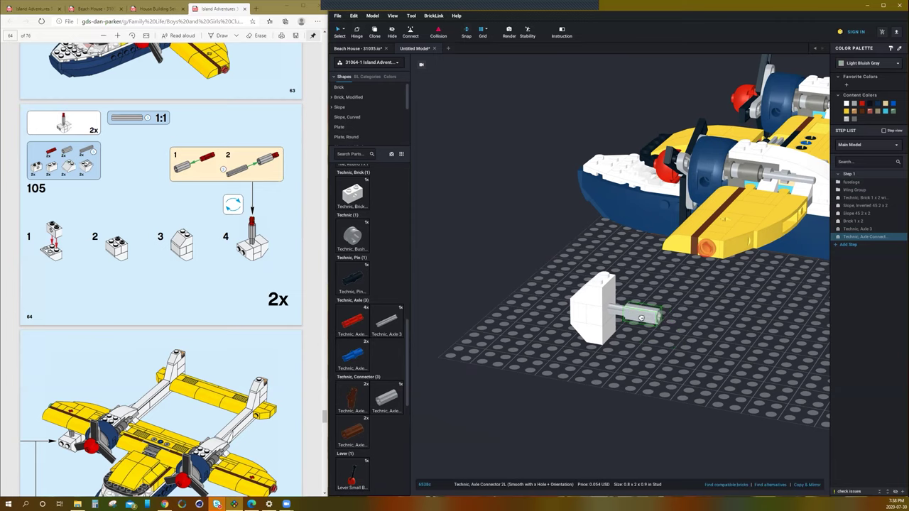
pyautogui.click(644, 319)
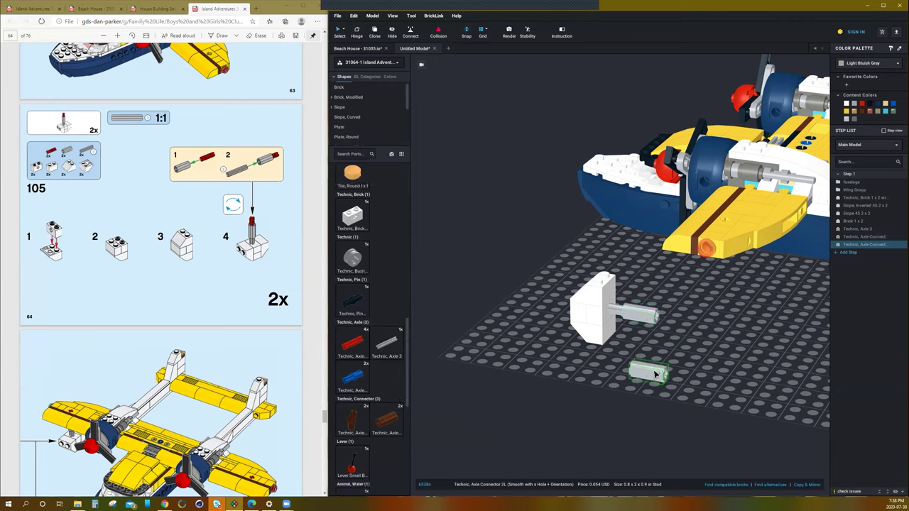
pyautogui.press('Escape')
pyautogui.scroll(-1, 389, 335)
pyautogui.moveTo(351, 324); pyautogui.dragTo(658, 318)
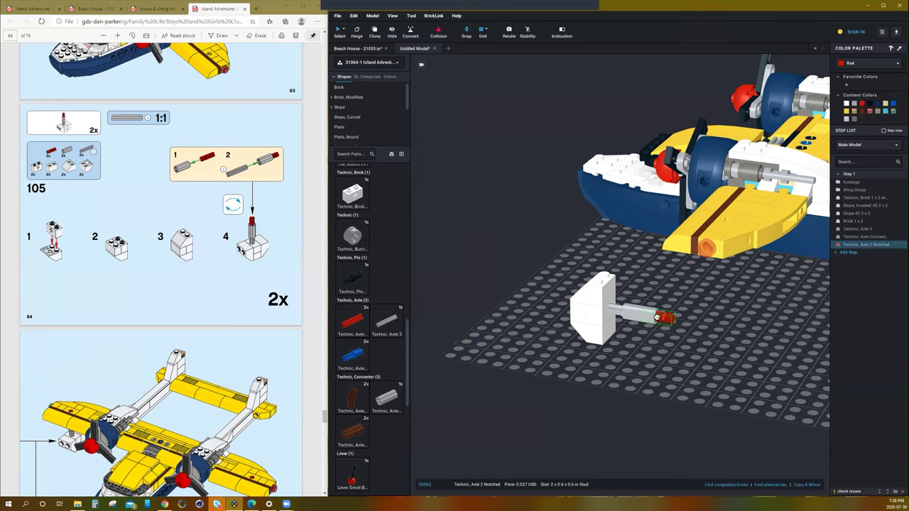
pyautogui.click(657, 318)
pyautogui.press('Escape')
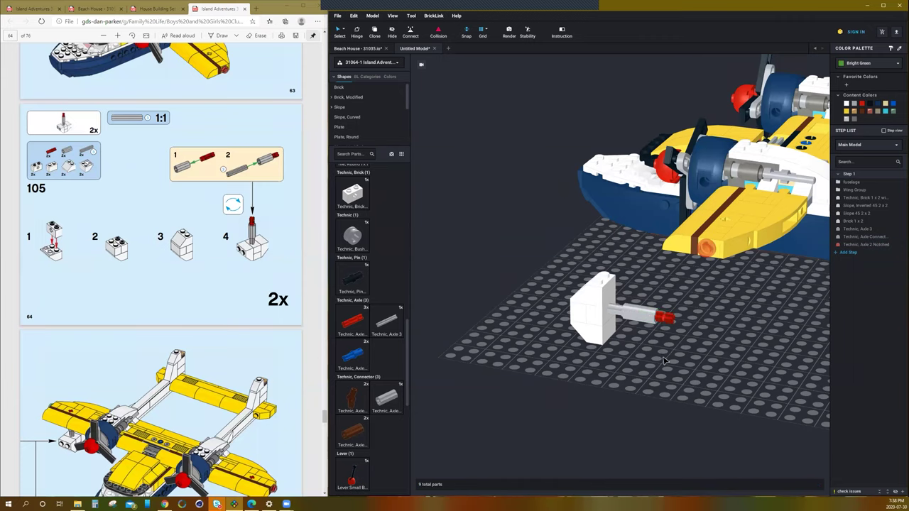
# Combine all seven parts of the white float assembly into a submodel named pontoon
pyautogui.moveTo(611, 383); pyautogui.dragTo(624, 385, button='right')
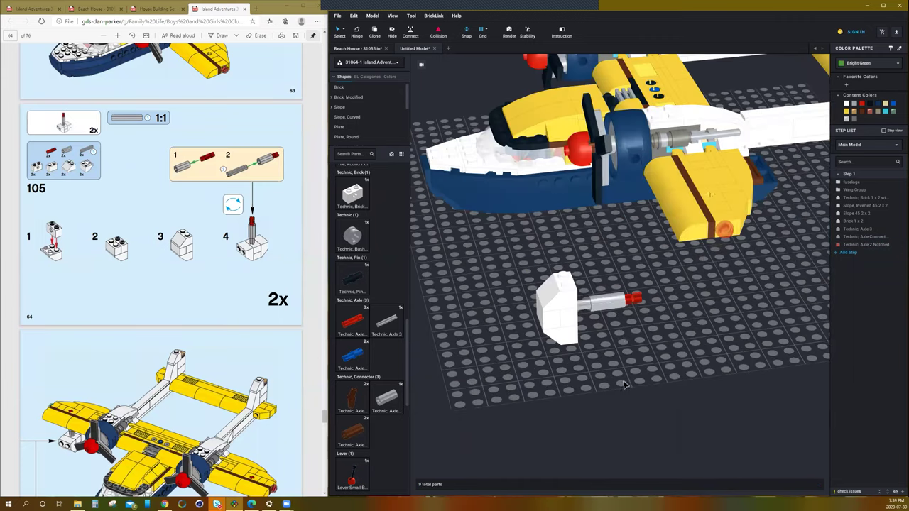
pyautogui.moveTo(592, 307); pyautogui.dragTo(614, 316, button='right')
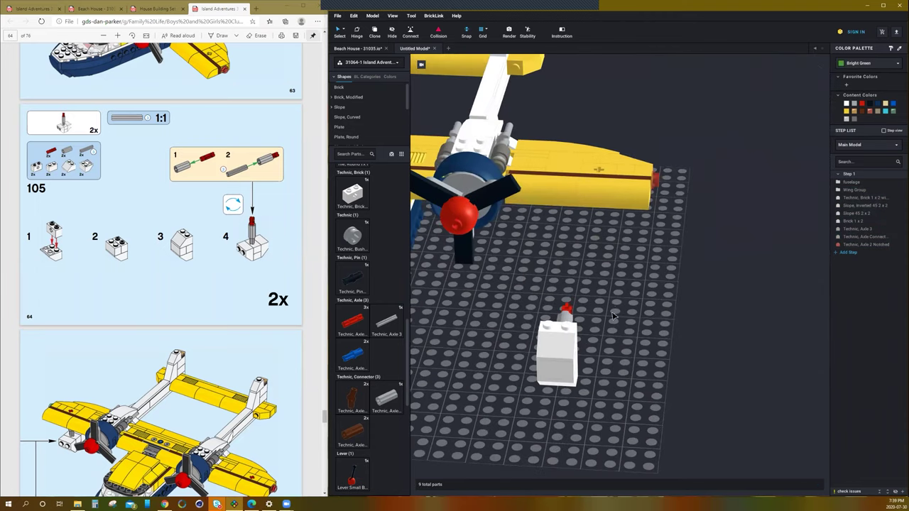
pyautogui.click(574, 351)
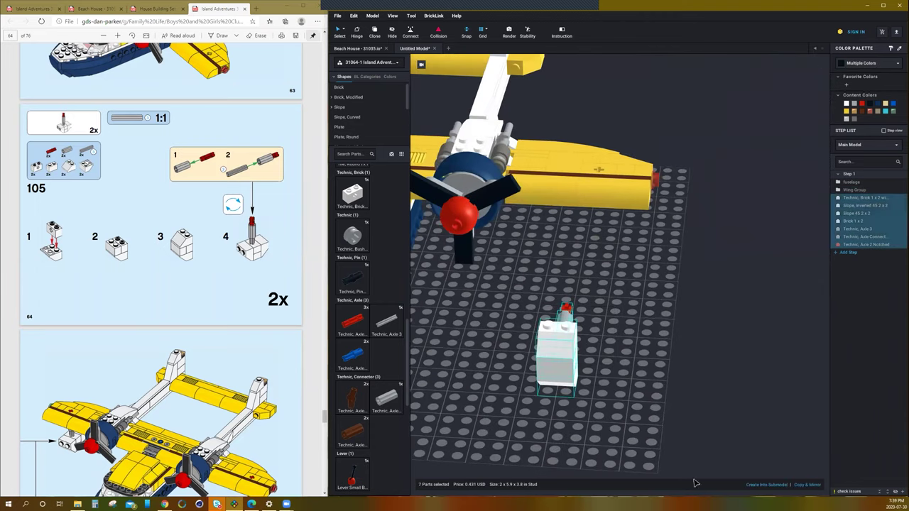
pyautogui.click(773, 485)
pyautogui.write('d')
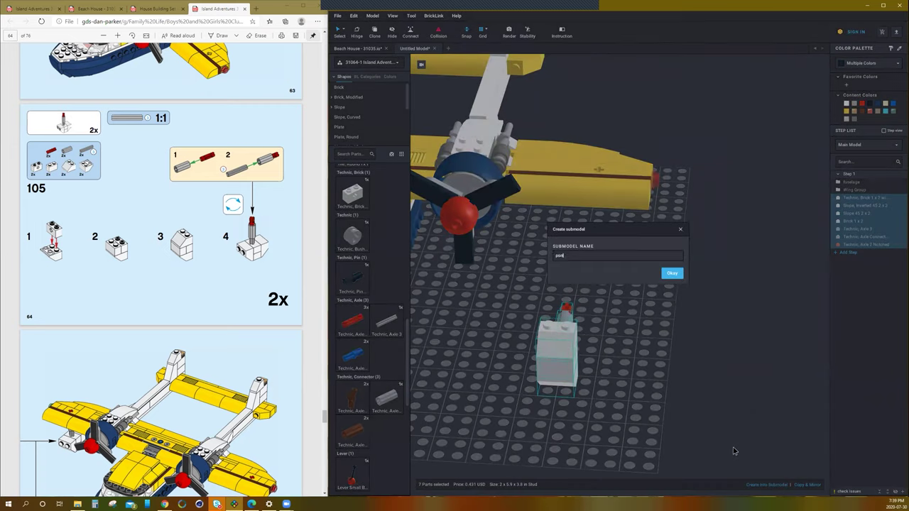
pyautogui.press('Return')
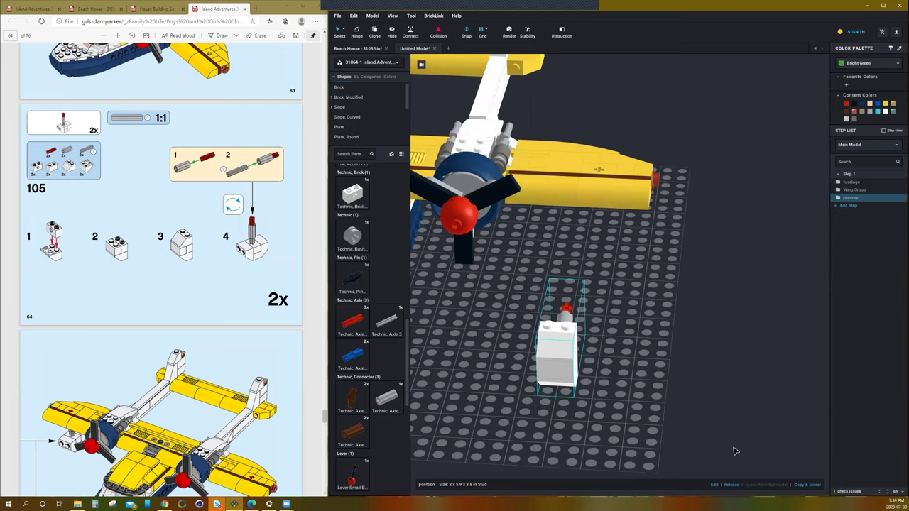
# Rotate the pontoon submodel so its axle points straight up and the brick studs face the aircraft's nose
pyautogui.moveTo(685, 418); pyautogui.dragTo(656, 409, button='right')
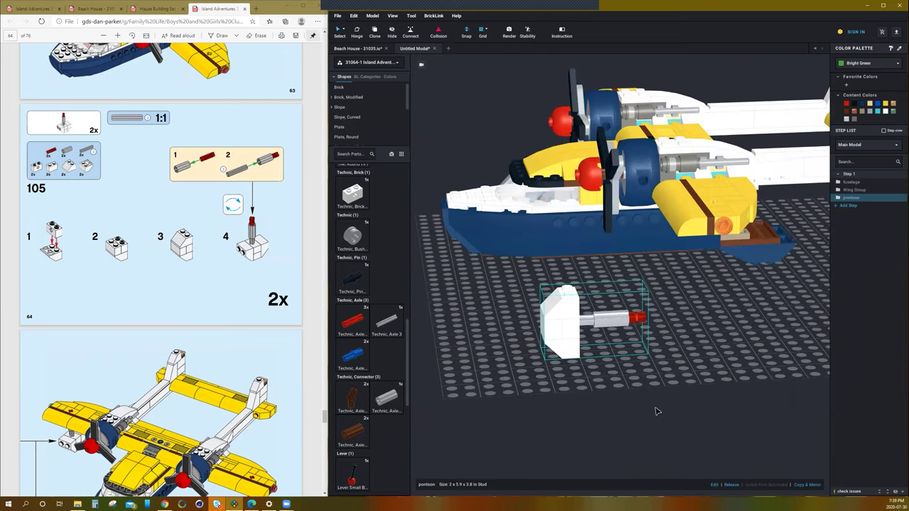
pyautogui.press('Right')
pyautogui.press('Up')
pyautogui.press('Up')
pyautogui.press('Up')
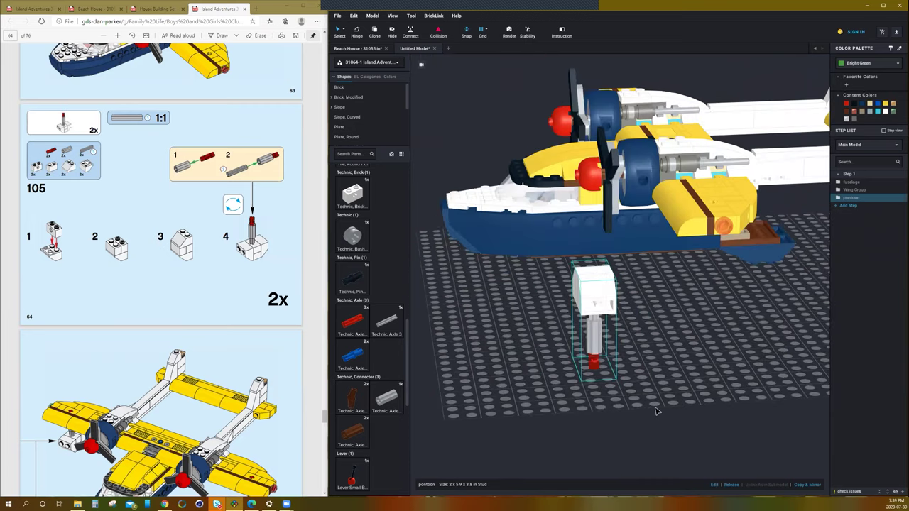
pyautogui.press('Right')
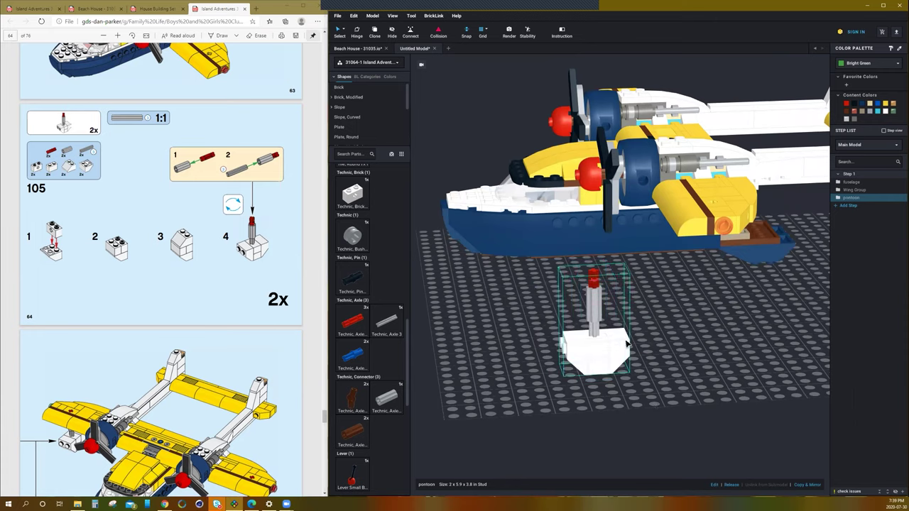
# Attach the pontoon by its axle beneath the outer part of the nearest wing
pyautogui.moveTo(594, 304); pyautogui.dragTo(710, 235)
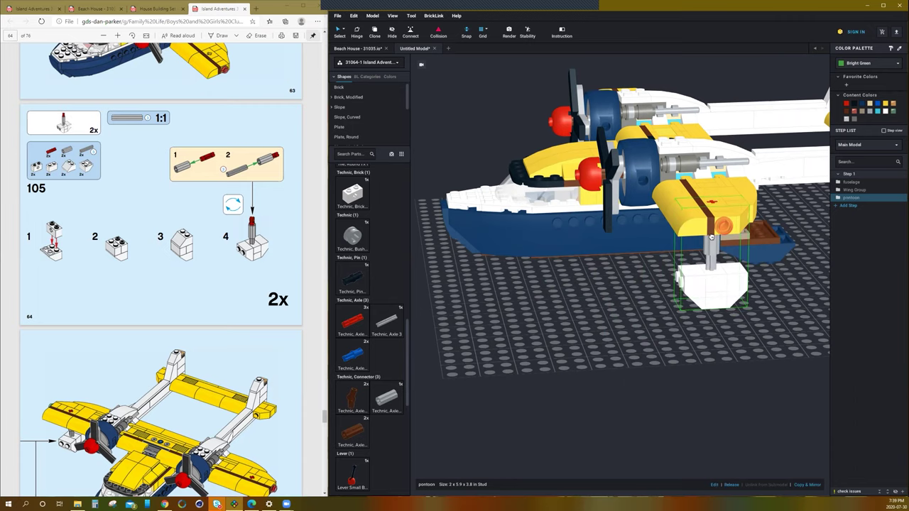
pyautogui.click(588, 295)
pyautogui.moveTo(604, 292); pyautogui.dragTo(688, 260, button='right')
# Duplicate the pontoon and attach the copy beneath the opposite wing at the matching position
pyautogui.click(687, 259)
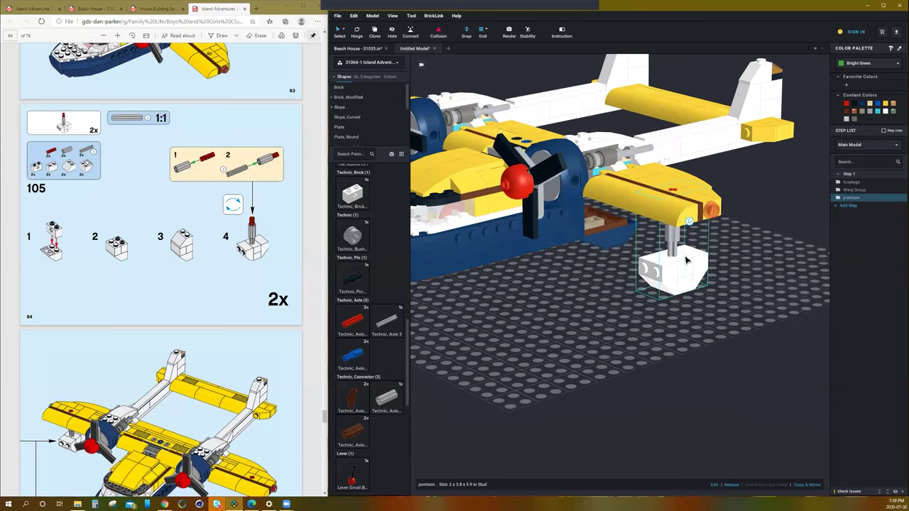
pyautogui.hotkey('ctrl', 'v')
pyautogui.moveTo(570, 288); pyautogui.dragTo(595, 290, button='right')
pyautogui.scroll(-5, 595, 288)
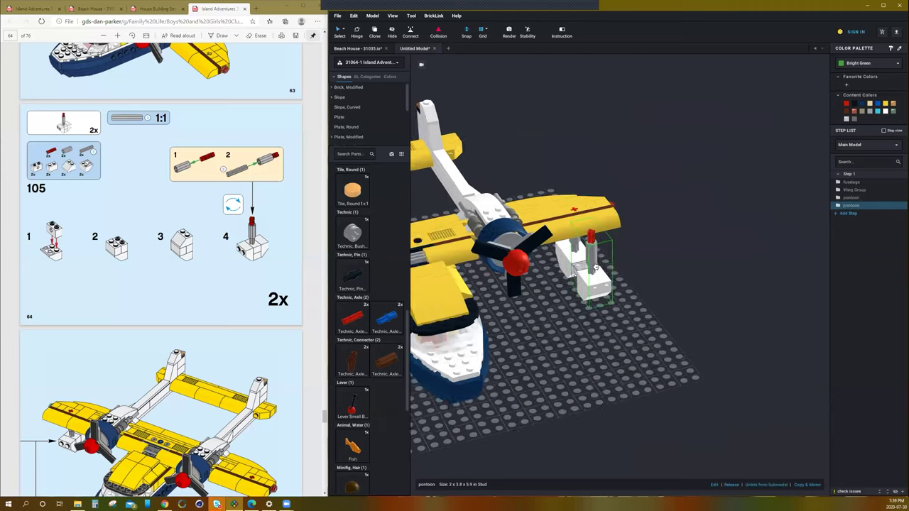
pyautogui.moveTo(483, 302); pyautogui.dragTo(546, 294, button='middle')
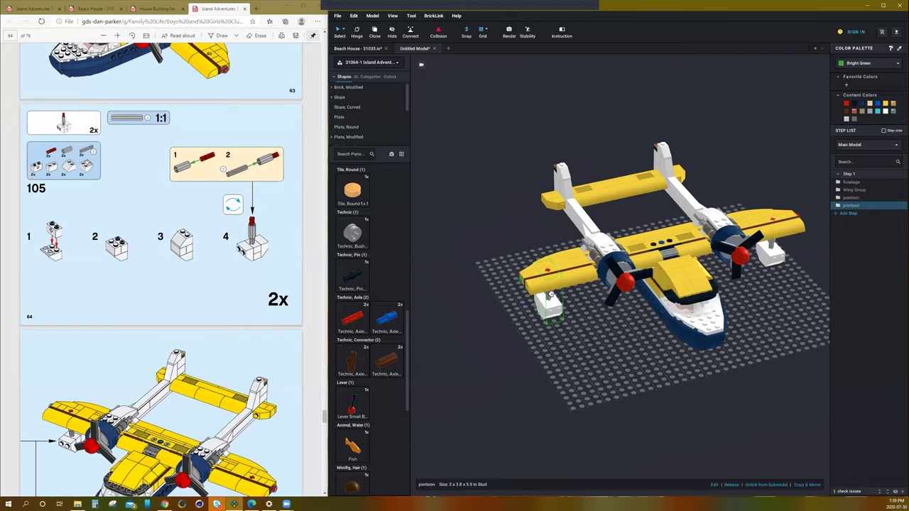
pyautogui.click(552, 294)
pyautogui.click(600, 358)
pyautogui.moveTo(612, 354); pyautogui.dragTo(641, 370, button='right')
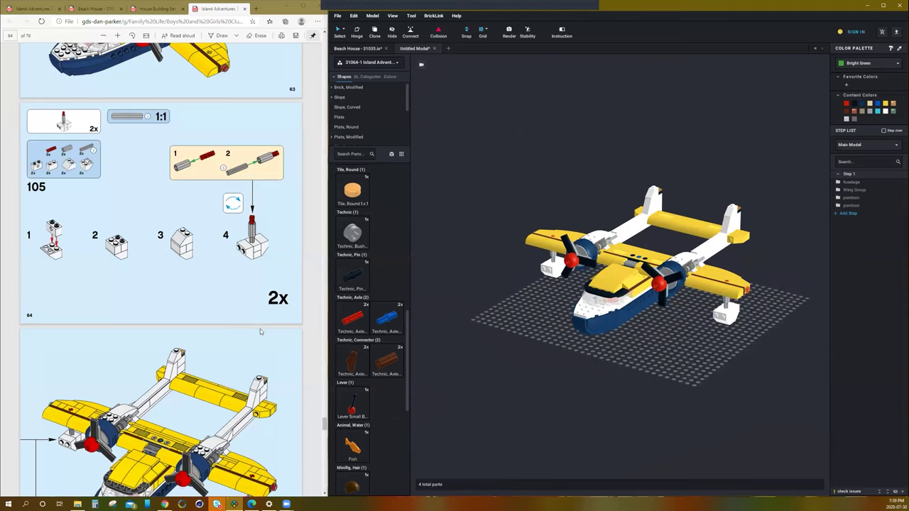
pyautogui.scroll(-4, 260, 331)
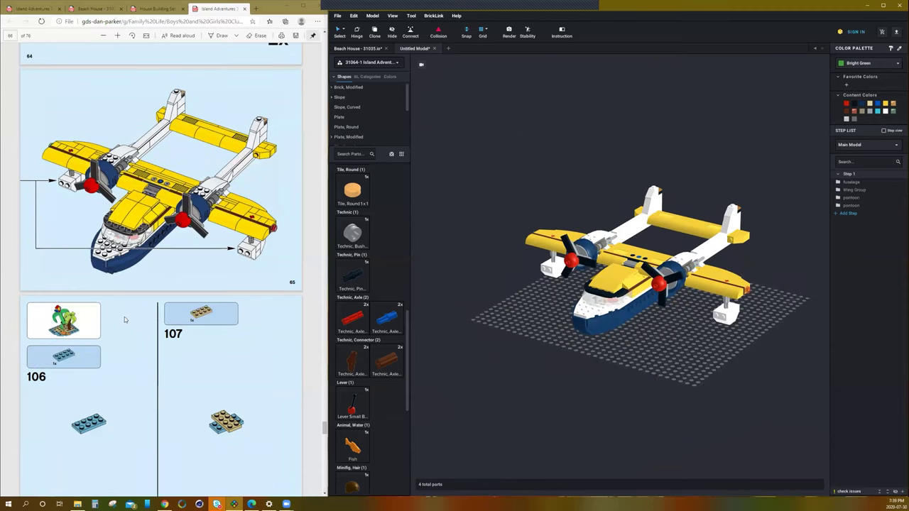
# Following instruction steps 106 and 107, place a Medium Azure 2 x 4 plate in front of the aircraft and stack a Tan 2 x 4 plate crosswise on it
pyautogui.scroll(-3, 124, 319)
pyautogui.scroll(1, 159, 271)
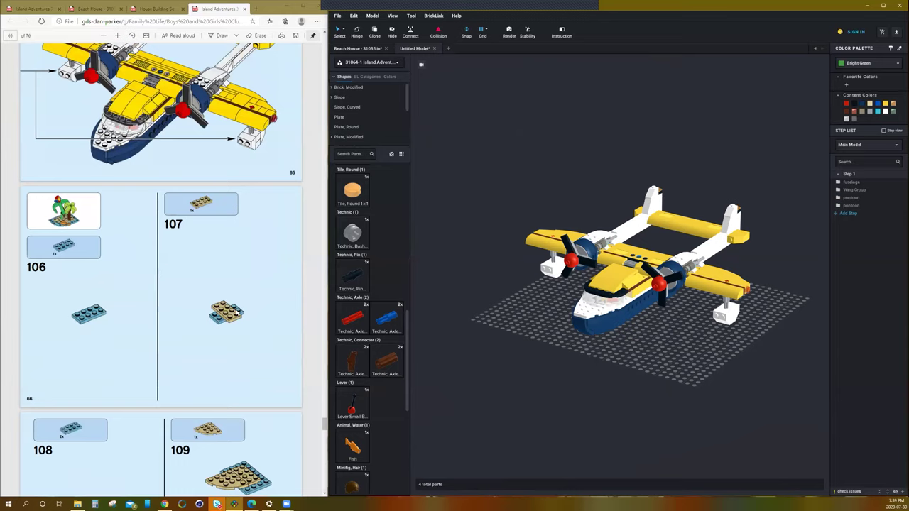
pyautogui.scroll(2, 236, 312)
pyautogui.scroll(-4, 238, 312)
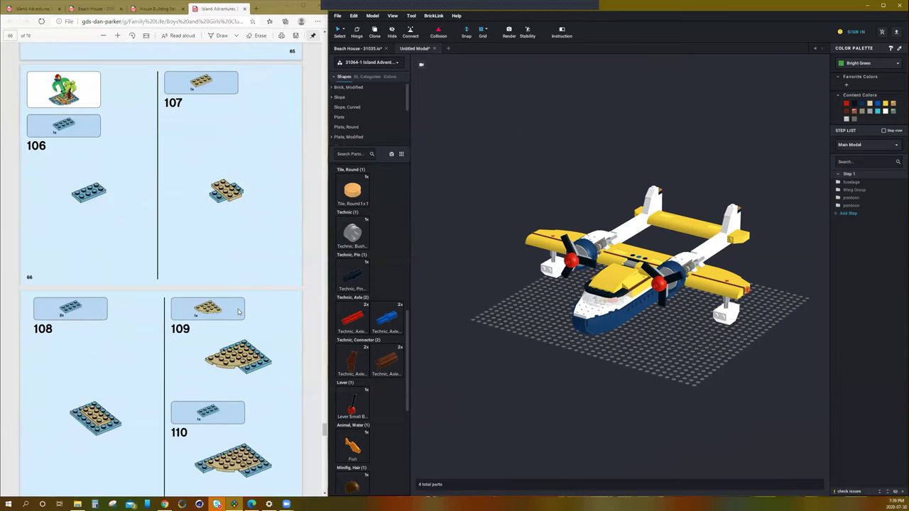
pyautogui.scroll(1, 241, 298)
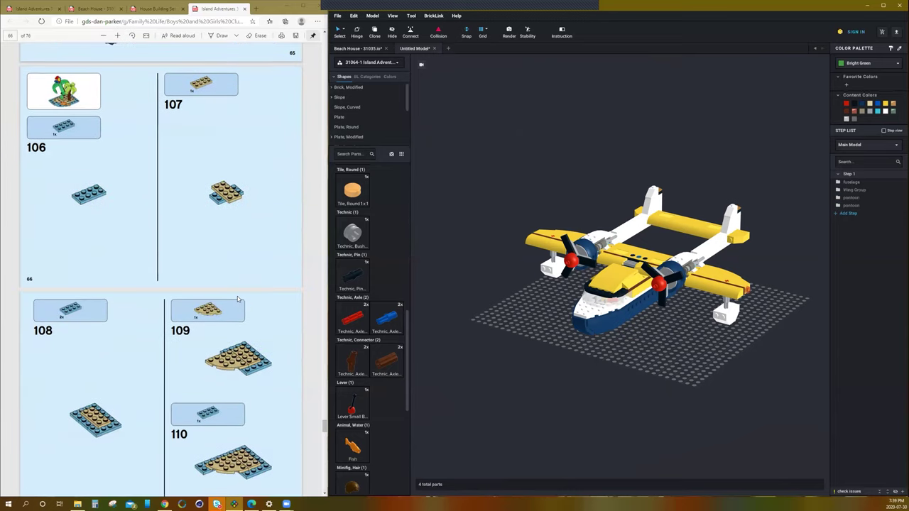
pyautogui.scroll(4, 238, 298)
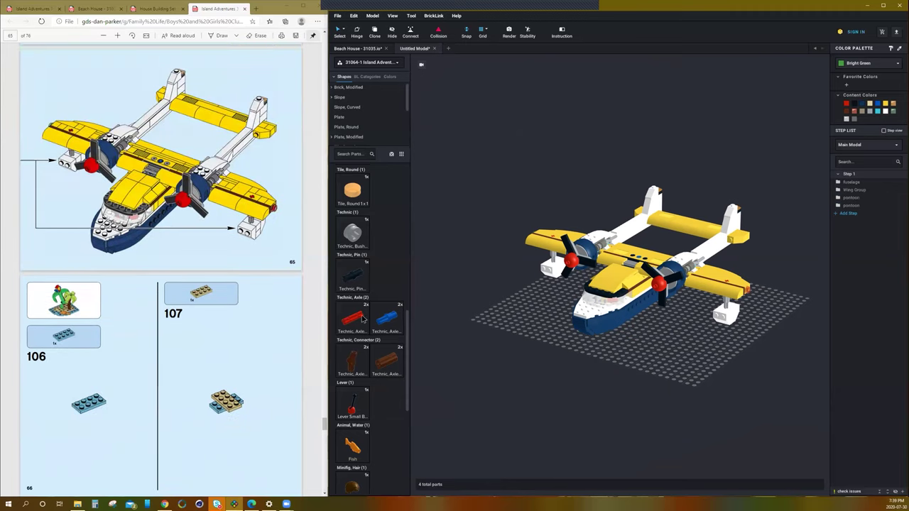
pyautogui.scroll(7, 363, 319)
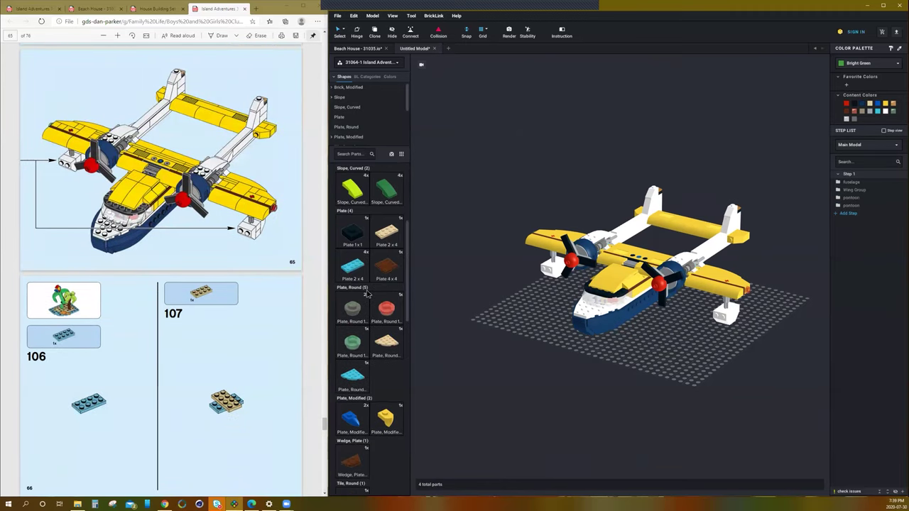
pyautogui.moveTo(353, 272); pyautogui.dragTo(547, 373)
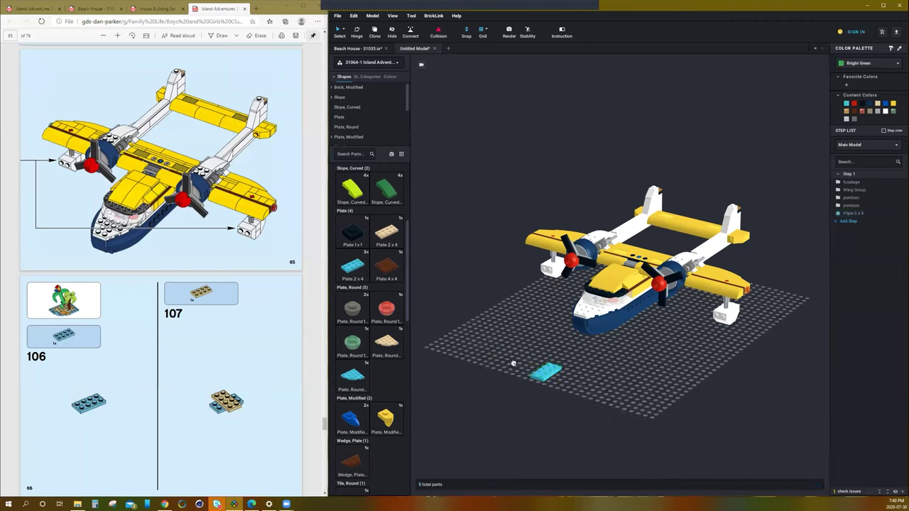
pyautogui.moveTo(386, 232); pyautogui.dragTo(546, 371)
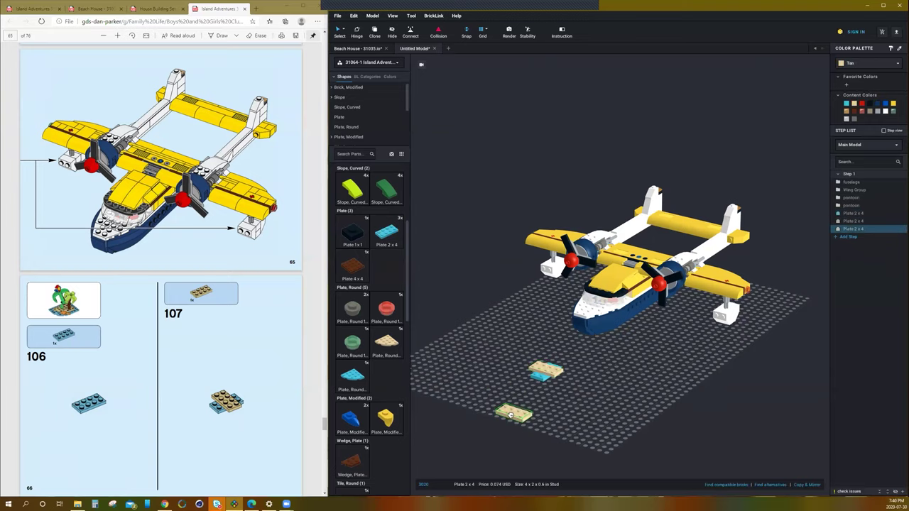
# Attach a second Medium Azure 2 x 4 plate beneath the tan plate, directly beside the first azure plate
pyautogui.scroll(-5, 263, 355)
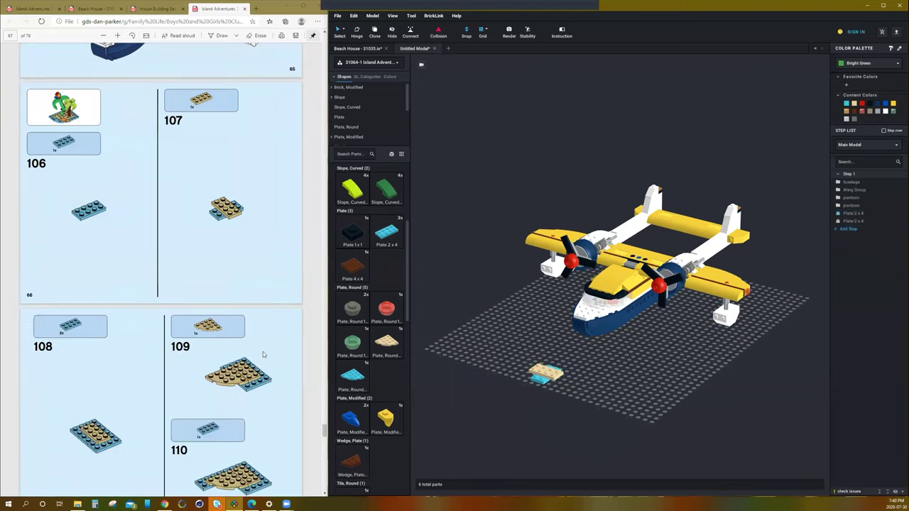
pyautogui.scroll(-1, 262, 354)
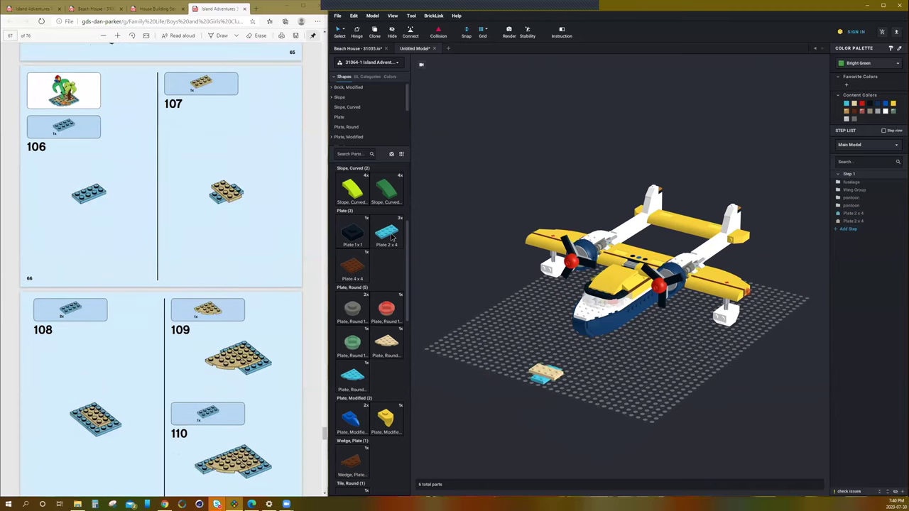
pyautogui.scroll(-3, 263, 354)
pyautogui.moveTo(388, 235); pyautogui.dragTo(546, 411)
pyautogui.scroll(3, 552, 391)
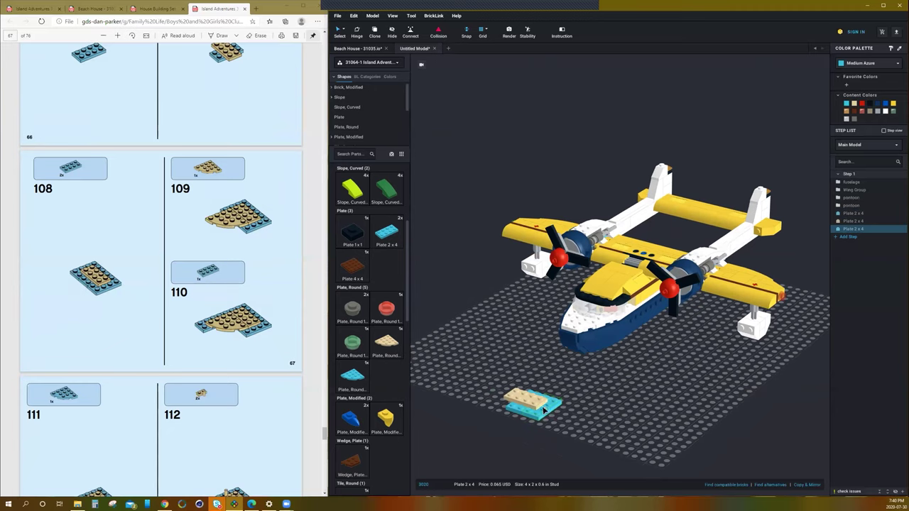
# Duplicate the Medium Azure 2 x 4 plate, rotate the copy a quarter turn and attach it underneath along the edge of the island base
pyautogui.hotkey('ctrl', 'c')
pyautogui.hotkey('ctrl', 'v')
pyautogui.press('Right')
pyautogui.moveTo(502, 395); pyautogui.dragTo(521, 402, button='right')
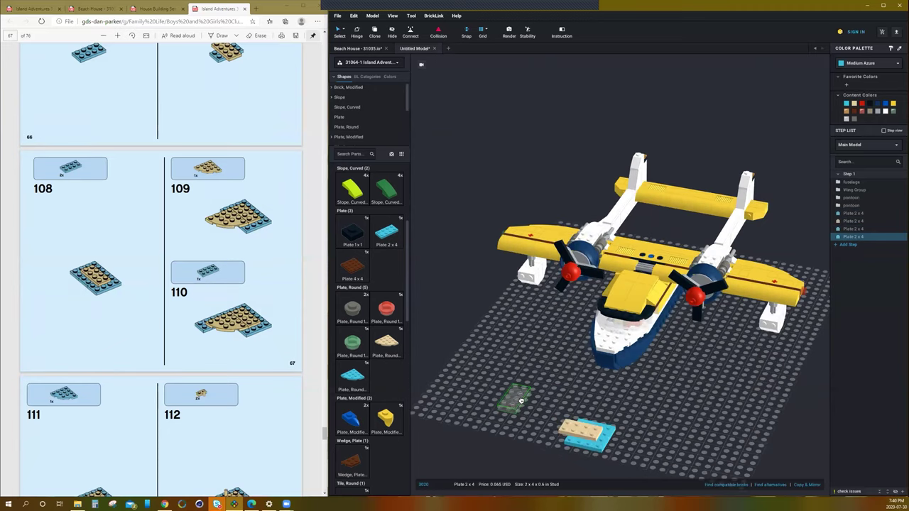
pyautogui.click(601, 441)
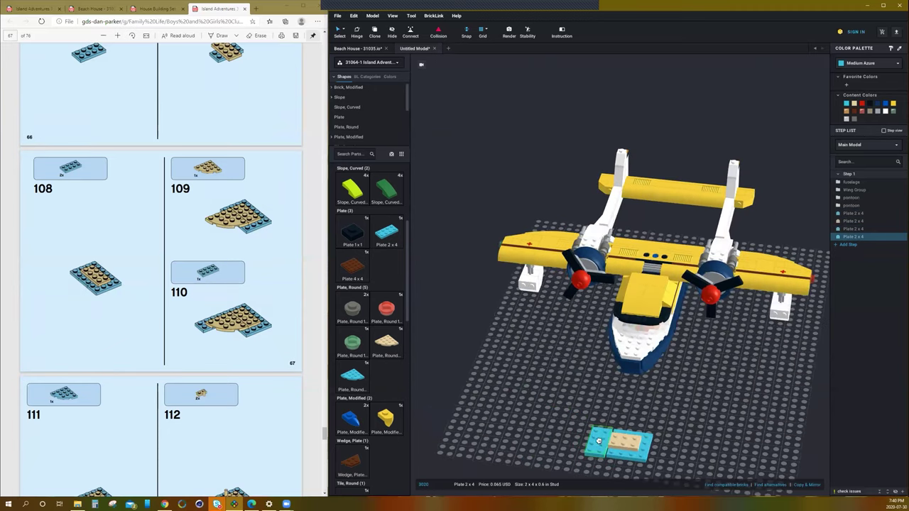
pyautogui.moveTo(599, 441); pyautogui.dragTo(569, 130, button='right')
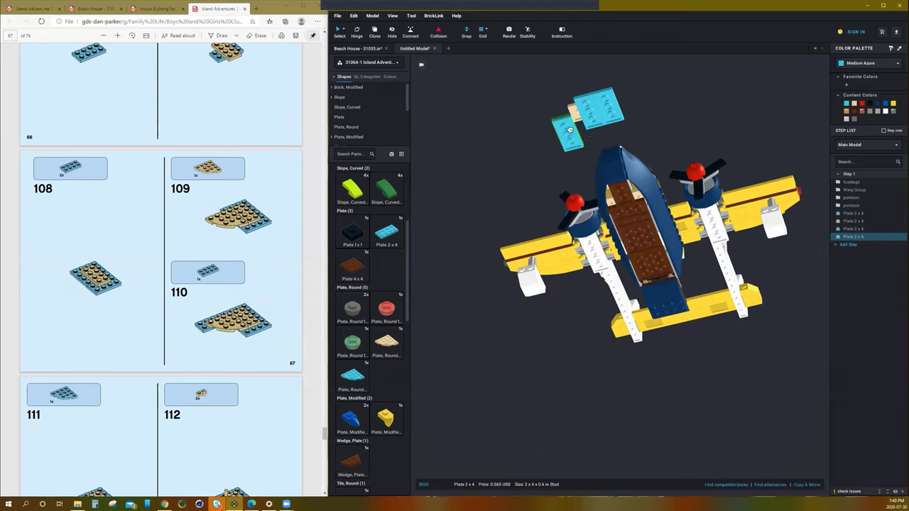
pyautogui.moveTo(569, 130); pyautogui.dragTo(574, 120)
# Place the Tan 4 x 4 round corner plate on the azure plates next to the tan 2 x 4 plate, as in step 109
pyautogui.moveTo(526, 172); pyautogui.dragTo(506, 299, button='right')
pyautogui.scroll(-2, 505, 347)
pyautogui.moveTo(386, 342); pyautogui.dragTo(531, 412)
pyautogui.click(523, 406)
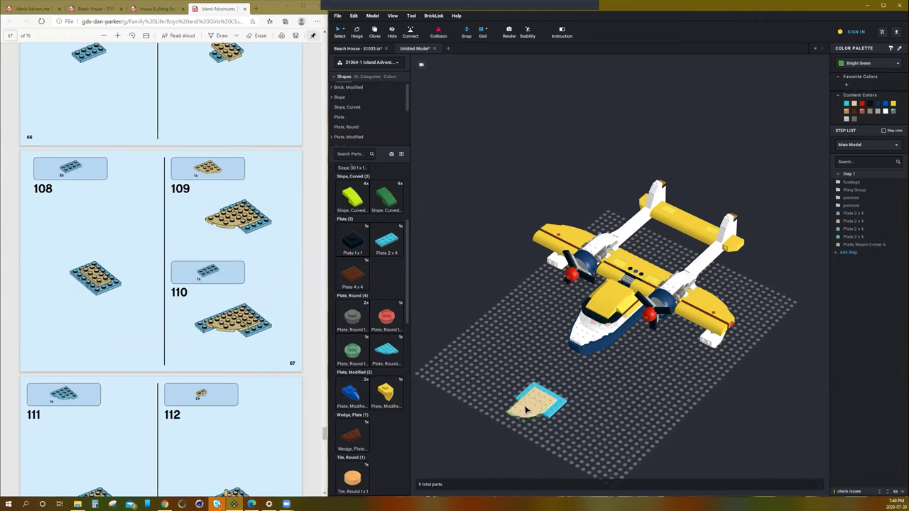
pyautogui.press('Escape')
# Attach the last Medium Azure 2 x 4 plate underneath the straight outer end of the tan round corner plate
pyautogui.moveTo(387, 240); pyautogui.dragTo(519, 411)
pyautogui.moveTo(521, 407); pyautogui.dragTo(521, 372, button='right')
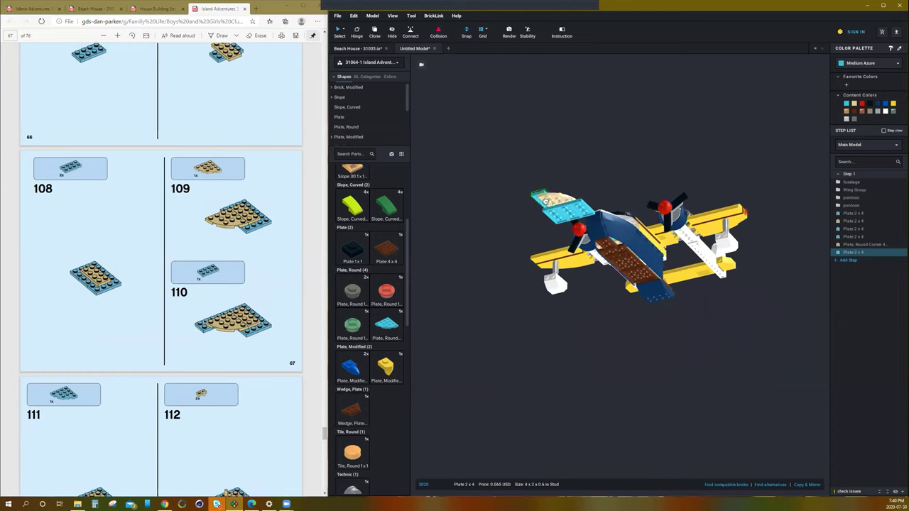
pyautogui.click(544, 203)
pyautogui.press('Escape')
pyautogui.moveTo(534, 259); pyautogui.dragTo(512, 293, button='right')
# Attach the Medium Azure 4 x 4 round corner plate beneath the tan round corner to complete the island's curved shoreline, as in step 111
pyautogui.scroll(-3, 276, 368)
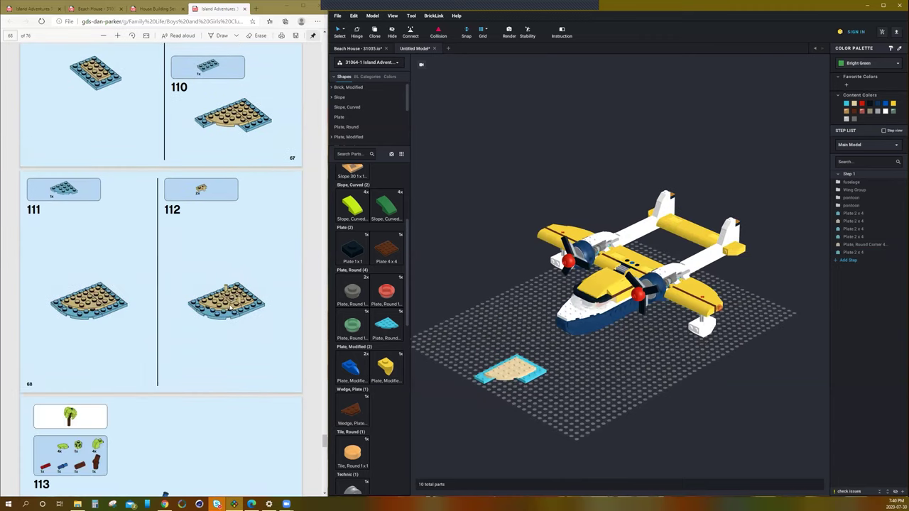
pyautogui.scroll(-1, 235, 300)
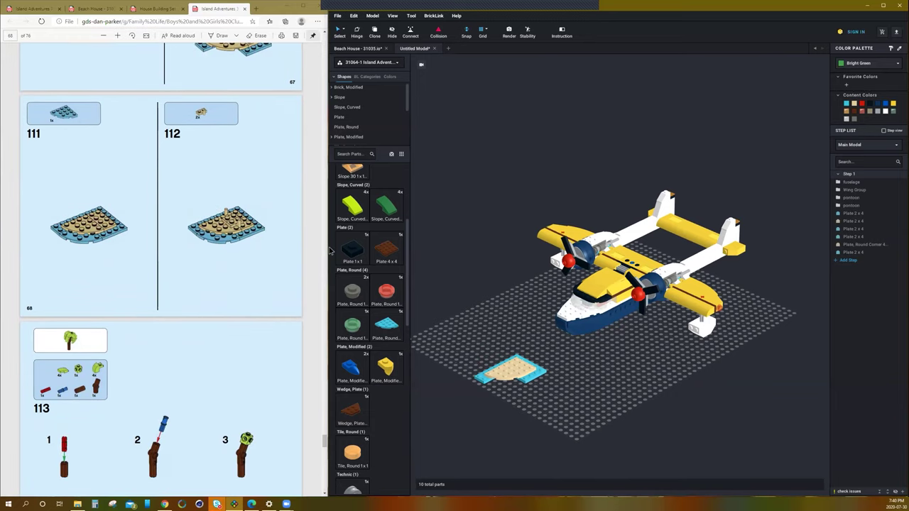
pyautogui.scroll(1, 340, 290)
pyautogui.moveTo(385, 369); pyautogui.dragTo(508, 384)
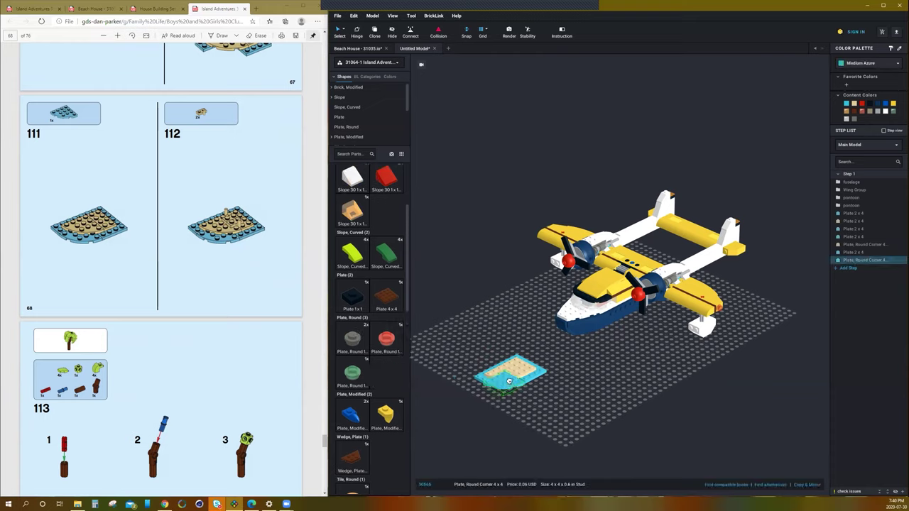
pyautogui.moveTo(509, 383); pyautogui.dragTo(588, 165, button='right')
pyautogui.scroll(3, 501, 334)
pyautogui.press('Escape')
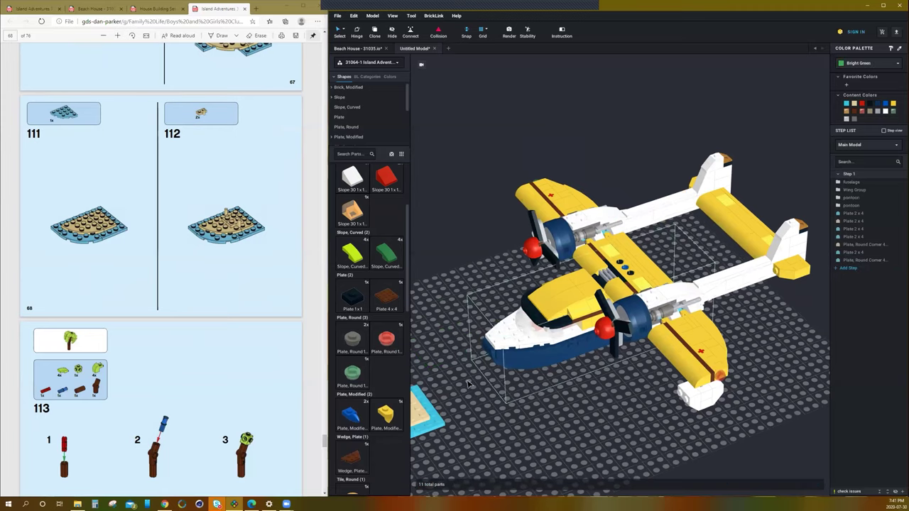
# Switch the parts palette to Master and browse the Plate, Modified category for the arm plate needed in step 112
pyautogui.moveTo(474, 440); pyautogui.dragTo(537, 411, button='middle')
pyautogui.scroll(3, 595, 402)
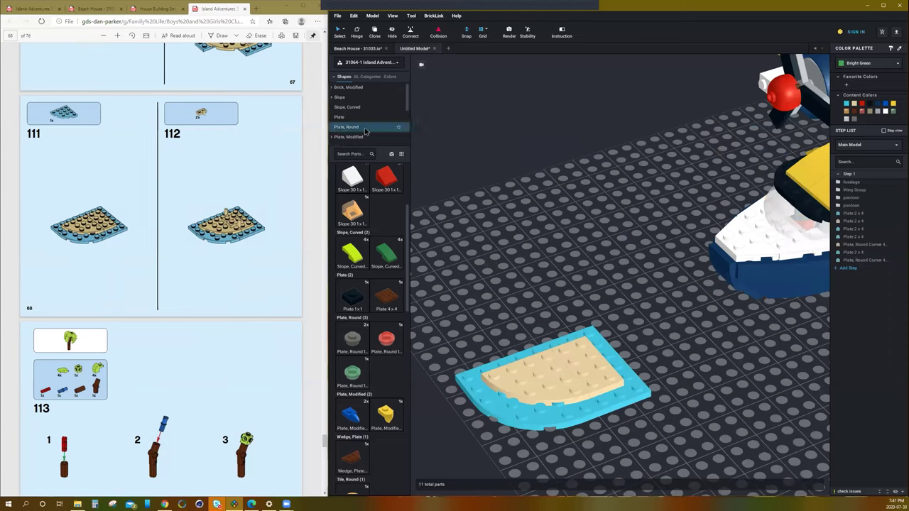
pyautogui.click(378, 63)
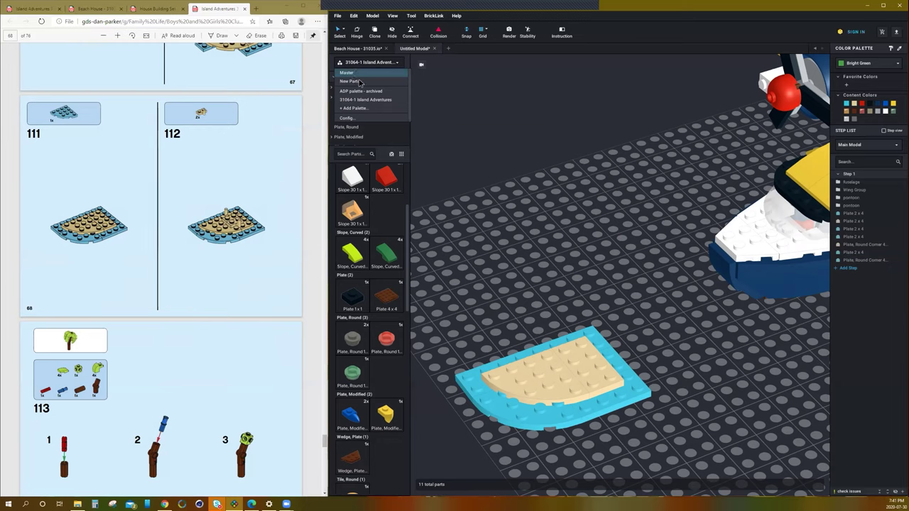
pyautogui.click(360, 73)
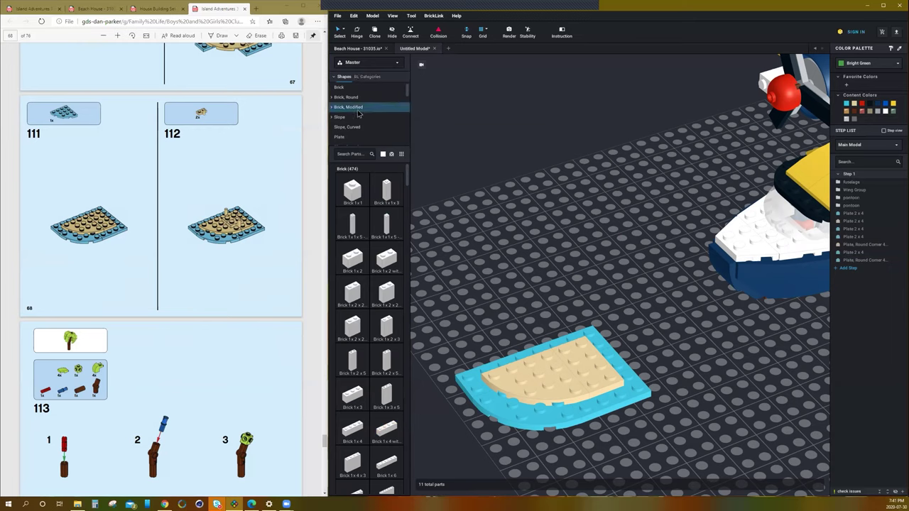
pyautogui.scroll(-1, 359, 113)
pyautogui.click(355, 133)
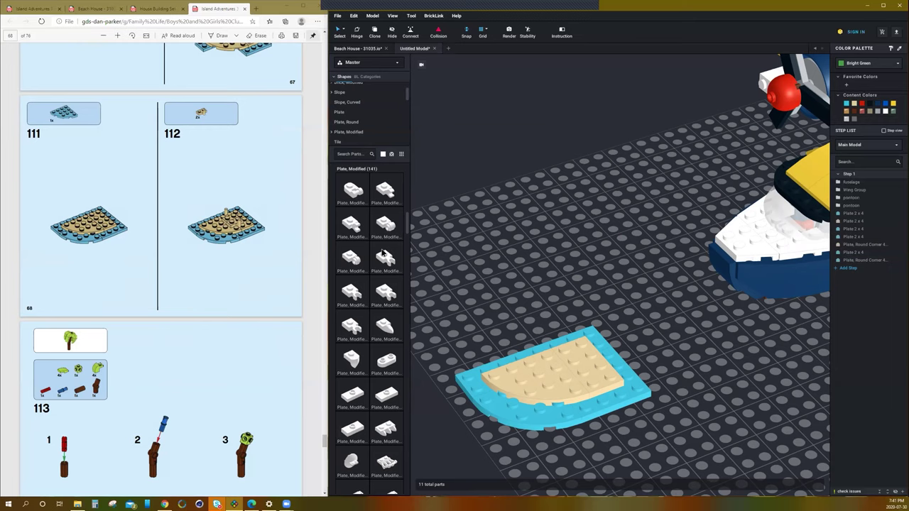
pyautogui.scroll(-5, 382, 253)
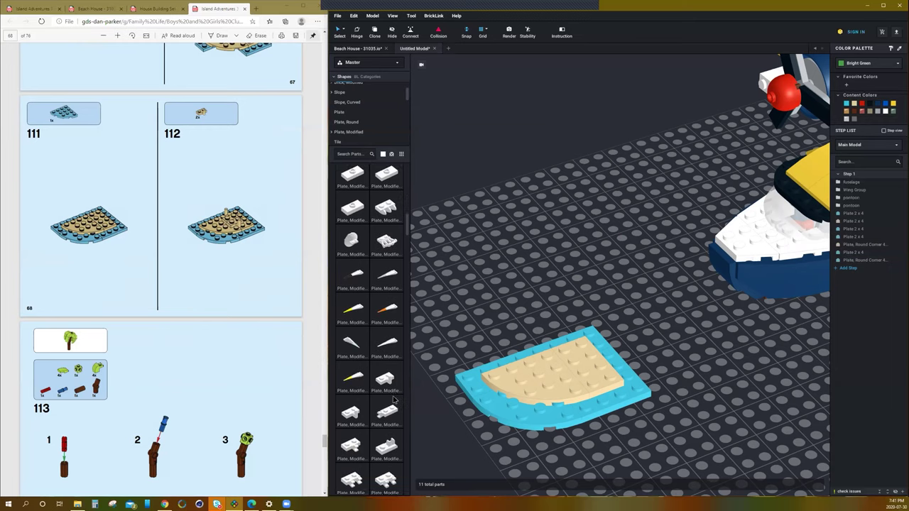
# Place a Plate, Modified 1 x 2 with Arm Up on the tan surface, rotated so its arm faces the rounded shoreline side
pyautogui.moveTo(527, 395); pyautogui.dragTo(561, 390)
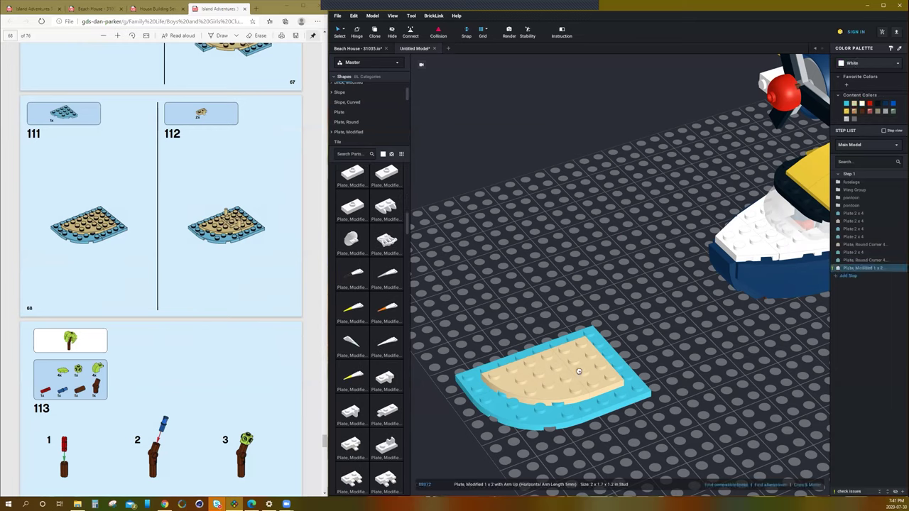
pyautogui.press('Right')
pyautogui.press('Right')
pyautogui.press('Right')
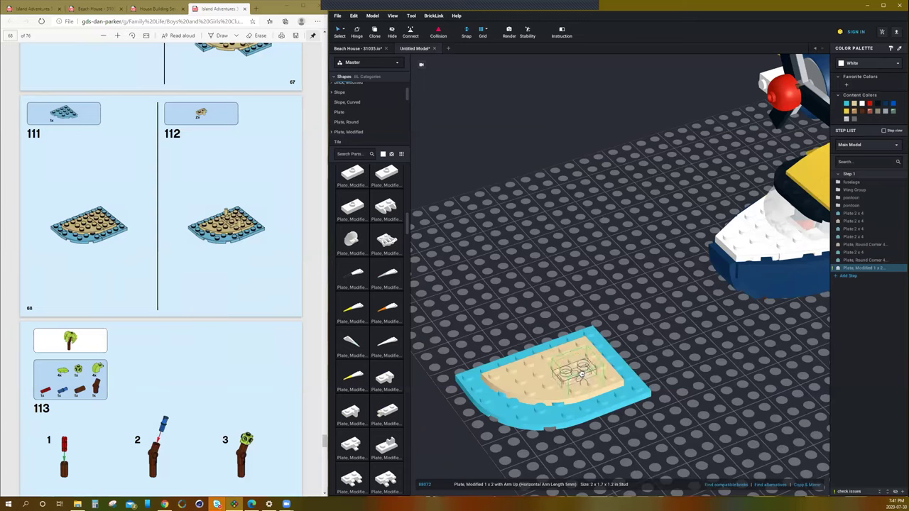
pyautogui.click(582, 378)
# Place a second 1 x 2 arm-up plate directly behind the first, turned so its arm points the opposite way
pyautogui.press('Right')
pyautogui.press('Right')
pyautogui.click(567, 359)
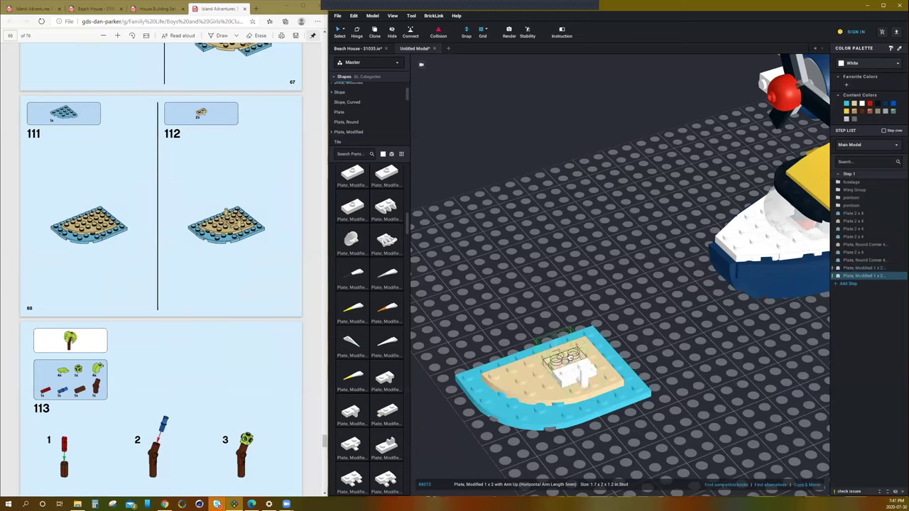
pyautogui.click(551, 357)
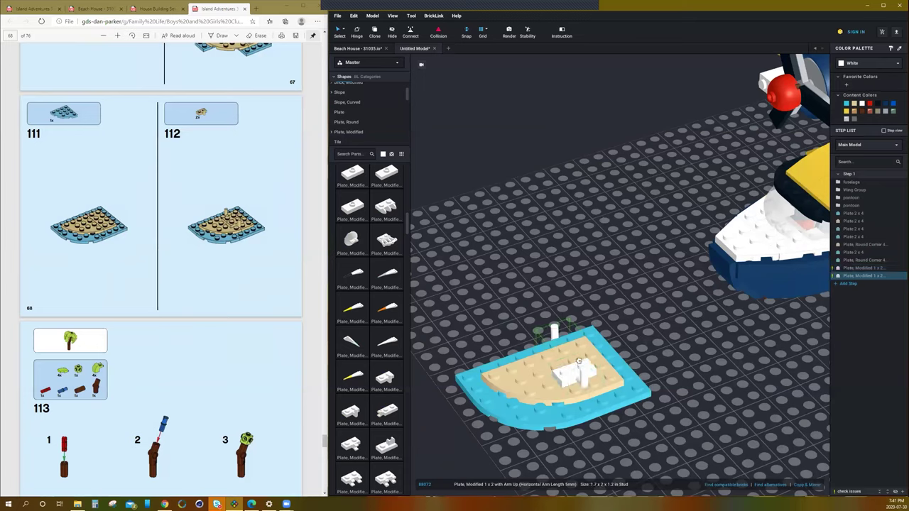
pyautogui.hotkey('ctrl', 'v')
pyautogui.press('Escape')
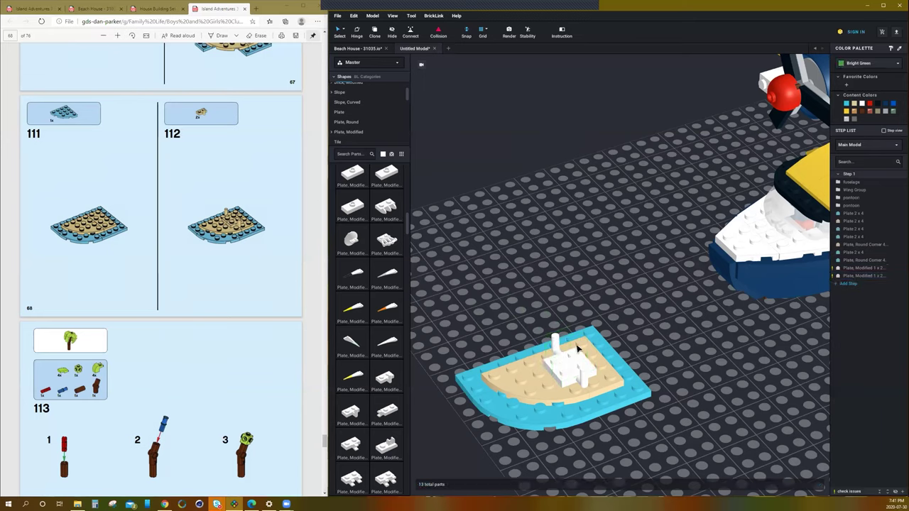
# Recolor both white 1 x 2 arm-up plates on the island base to Tan
pyautogui.click(570, 378)
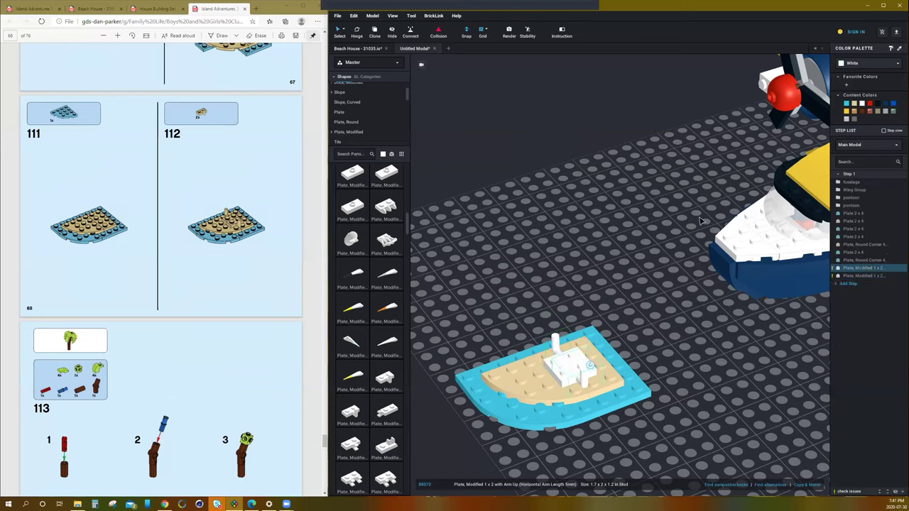
pyautogui.click(855, 104)
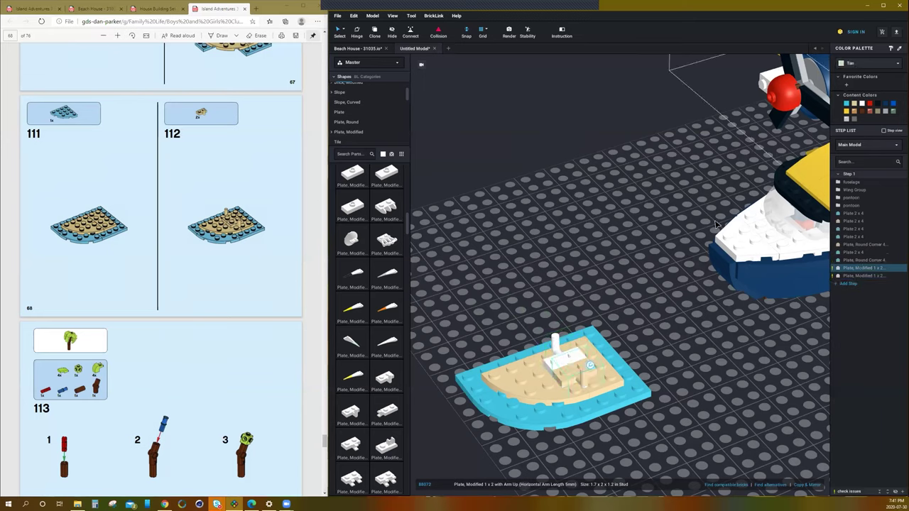
pyautogui.click(560, 360)
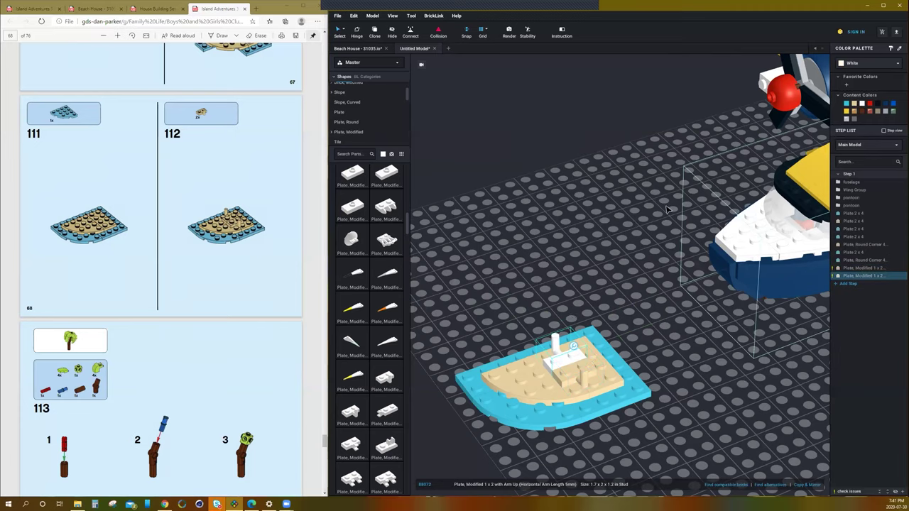
pyautogui.click(569, 236)
pyautogui.moveTo(460, 291); pyautogui.dragTo(562, 301, button='right')
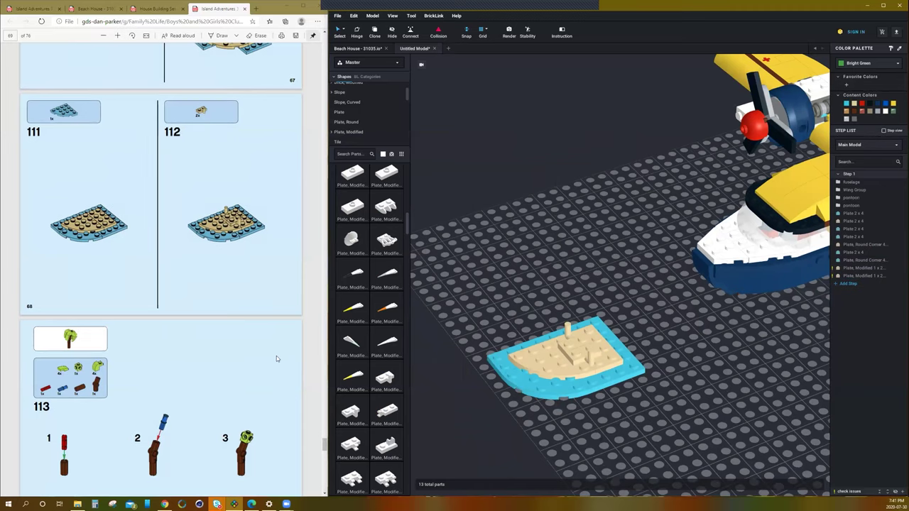
# Switch the parts palette to 31064-1 Island Adventures for the palm tree in step 113
pyautogui.scroll(-2, 276, 355)
pyautogui.scroll(-2, 378, 340)
pyautogui.scroll(-5, 379, 340)
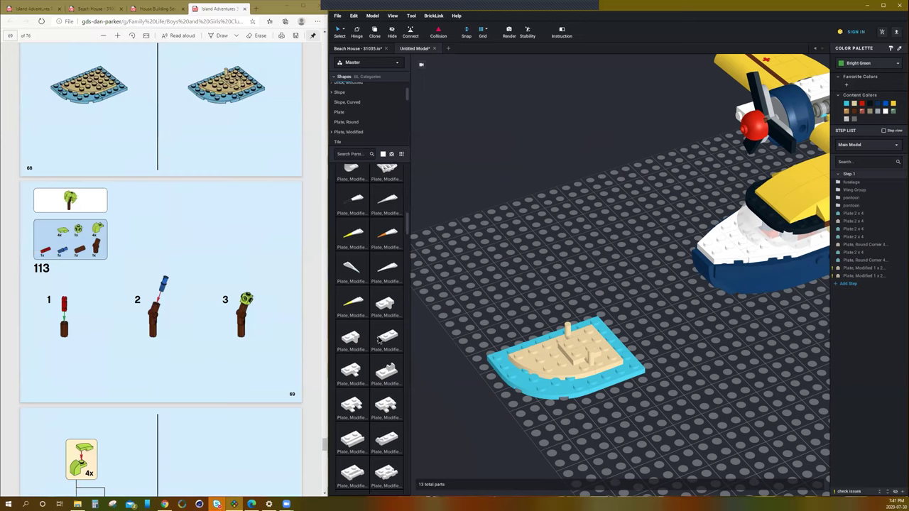
pyautogui.click(370, 62)
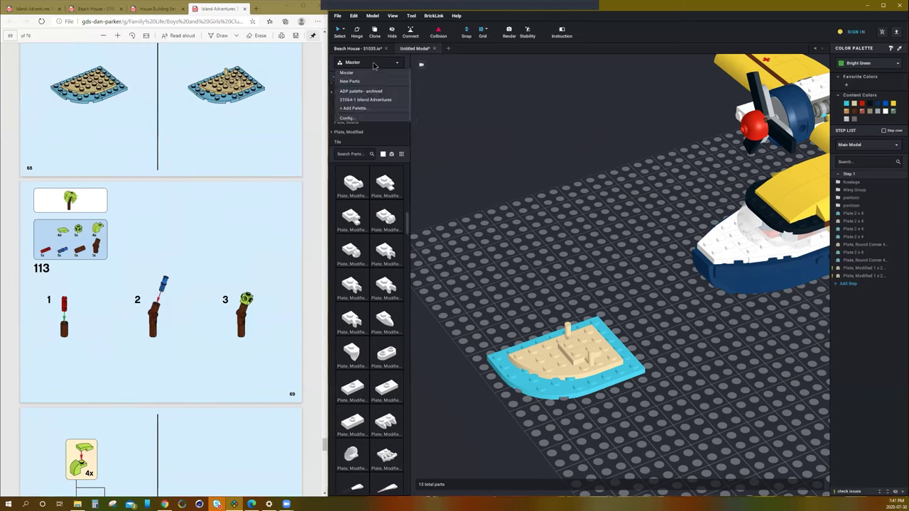
pyautogui.click(376, 99)
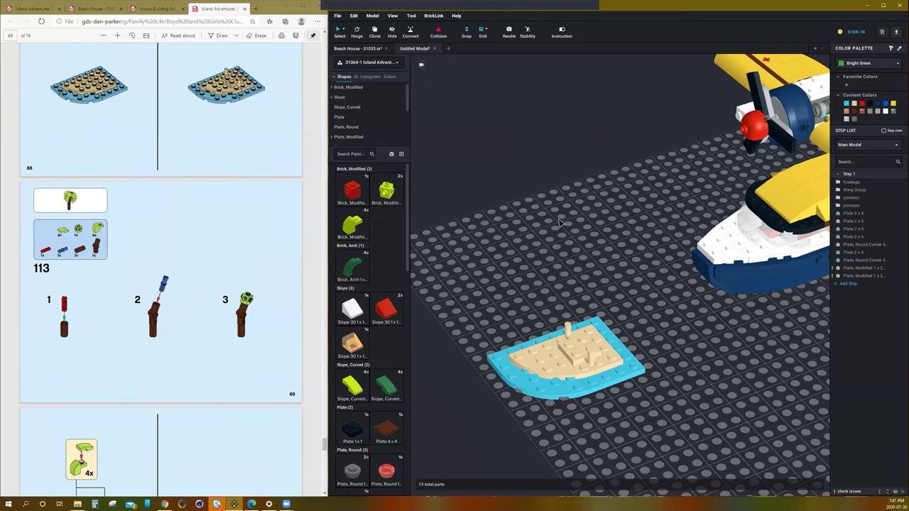
# Place a Reddish Brown Technic Axle Connector 2L upright on the baseplate behind the island as the trunk base
pyautogui.scroll(-10, 390, 306)
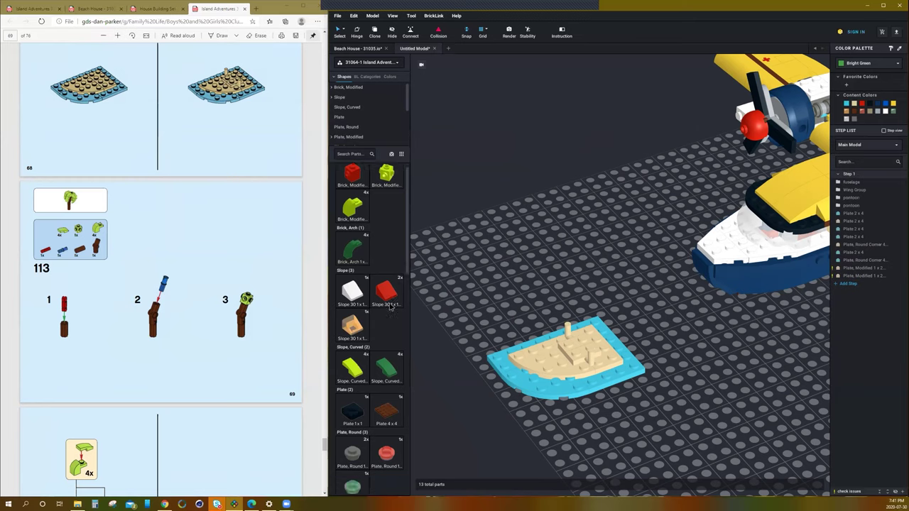
pyautogui.scroll(-3, 390, 313)
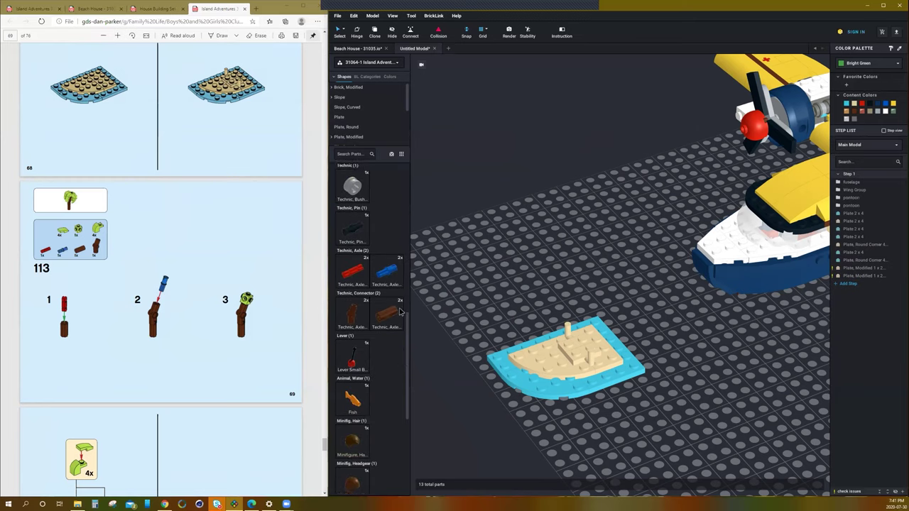
pyautogui.moveTo(535, 291); pyautogui.dragTo(500, 280)
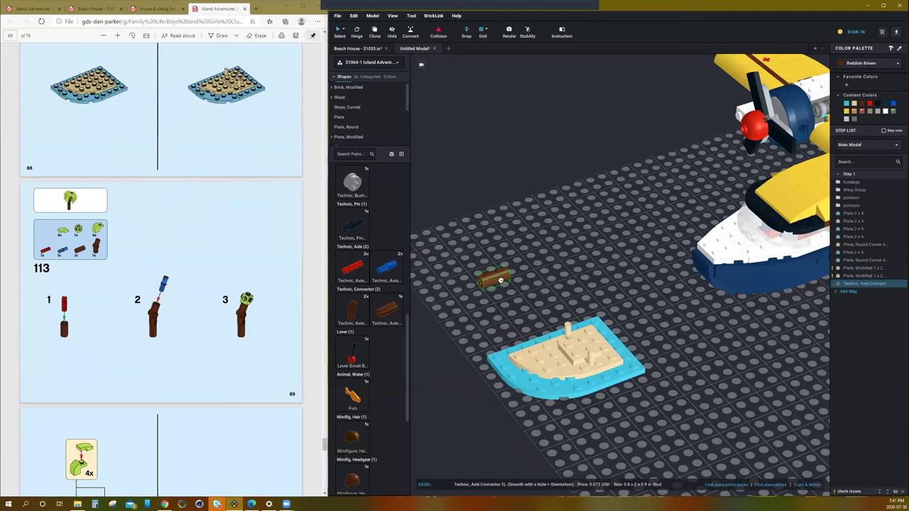
pyautogui.press('Up')
pyautogui.click(499, 280)
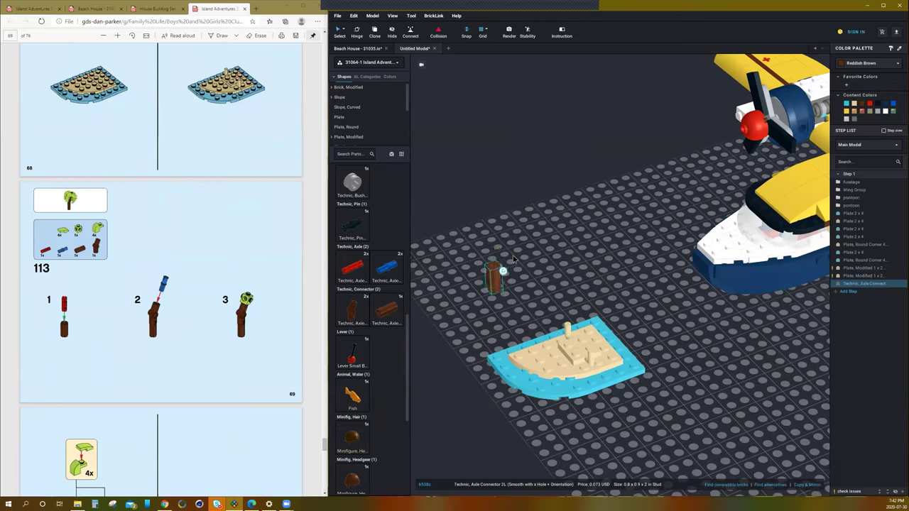
pyautogui.press('Escape')
# Insert a red Technic Axle 2 Notched into the trunk base and fit a Reddish Brown Axle and Pin Connector Angled #3 over it
pyautogui.click(359, 269)
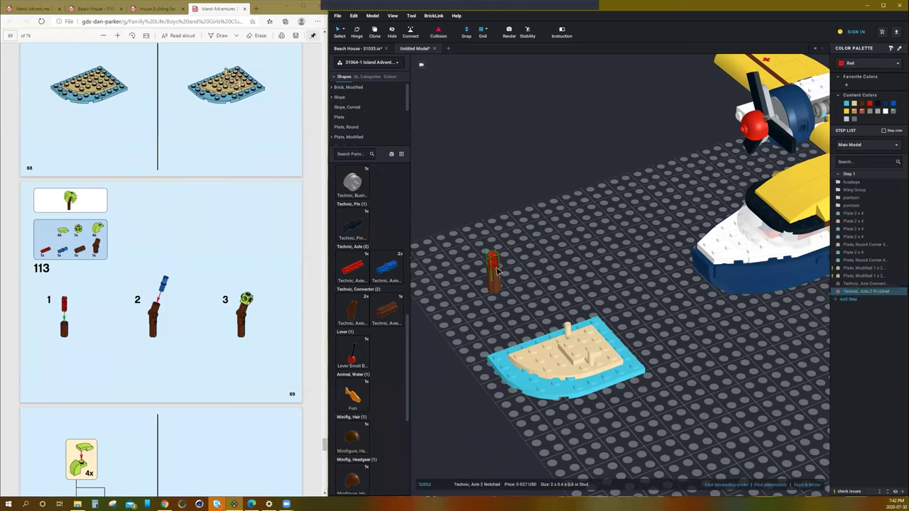
pyautogui.click(497, 270)
pyautogui.press('Escape')
pyautogui.click(357, 312)
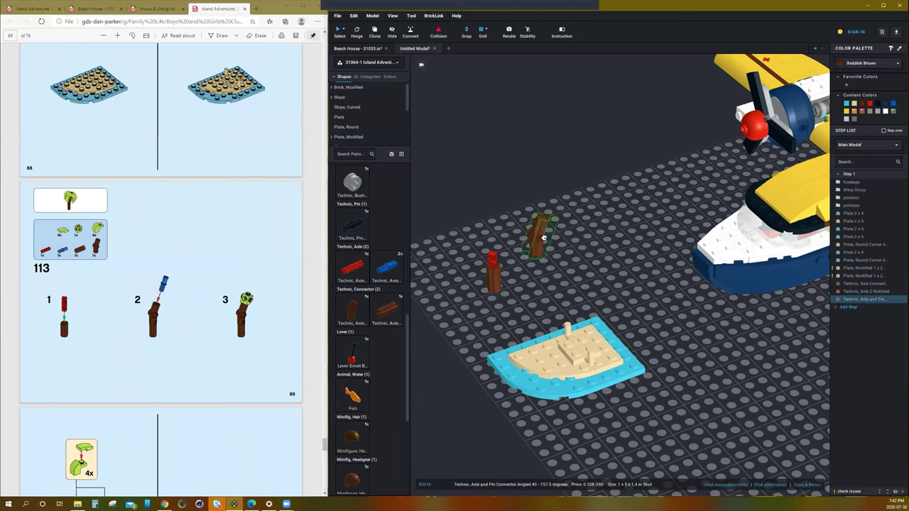
pyautogui.click(494, 250)
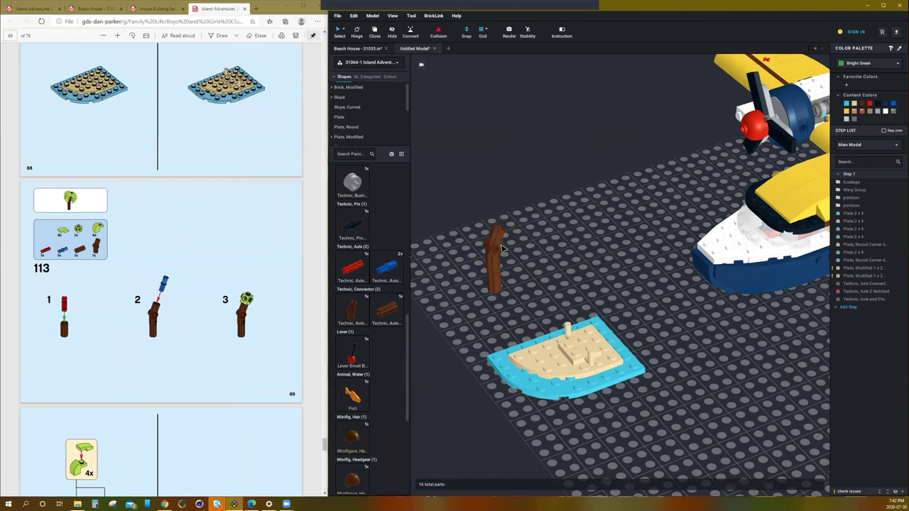
pyautogui.press('Escape')
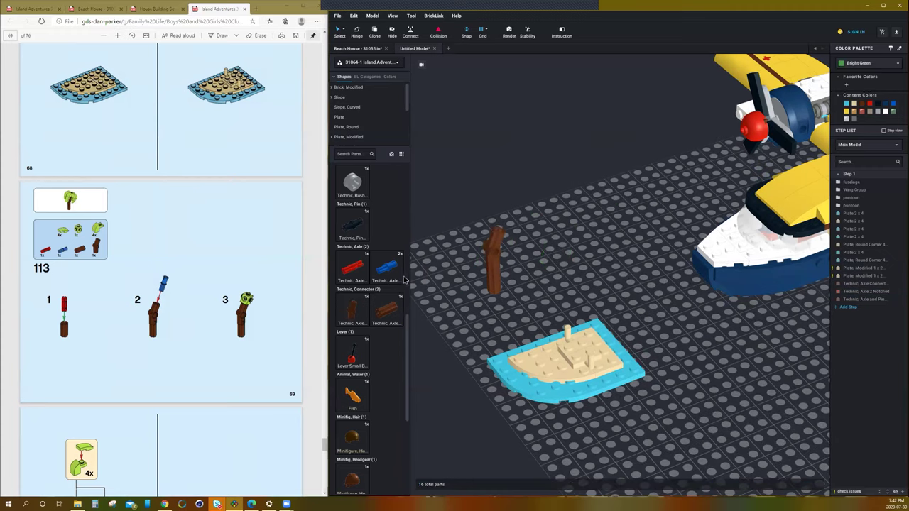
# Rotate a blue Technic Axle Pin with Friction Ridges Lengthwise and insert it into the tilted upper end of the trunk
pyautogui.click(389, 270)
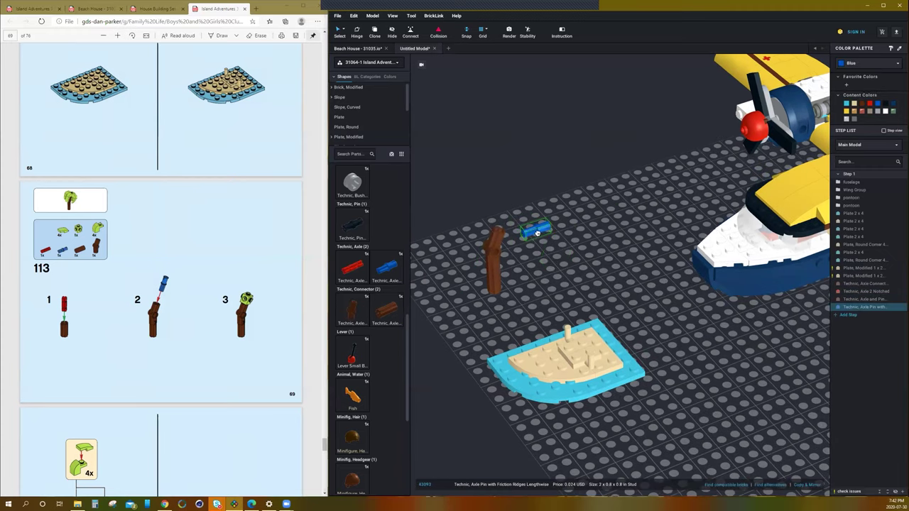
pyautogui.press('Up')
pyautogui.press('Right')
pyautogui.press('Up')
pyautogui.press('Up')
pyautogui.press('Up')
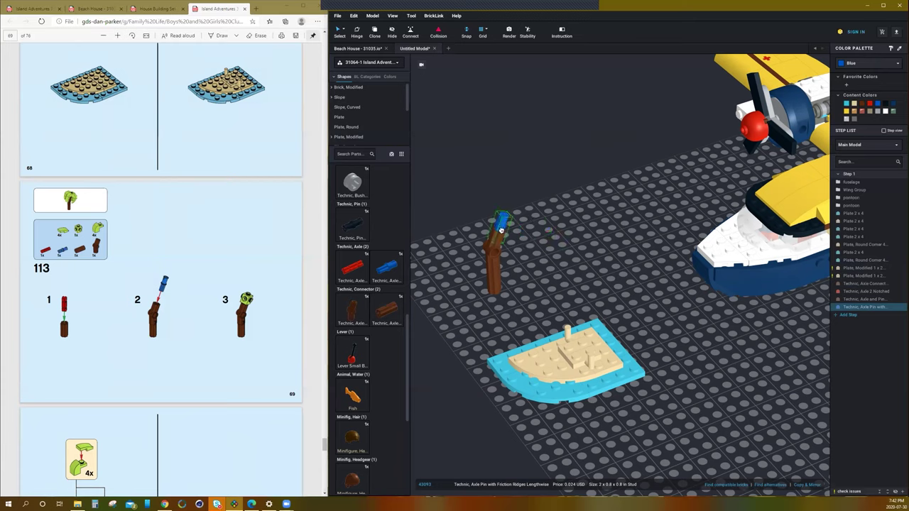
pyautogui.click(502, 232)
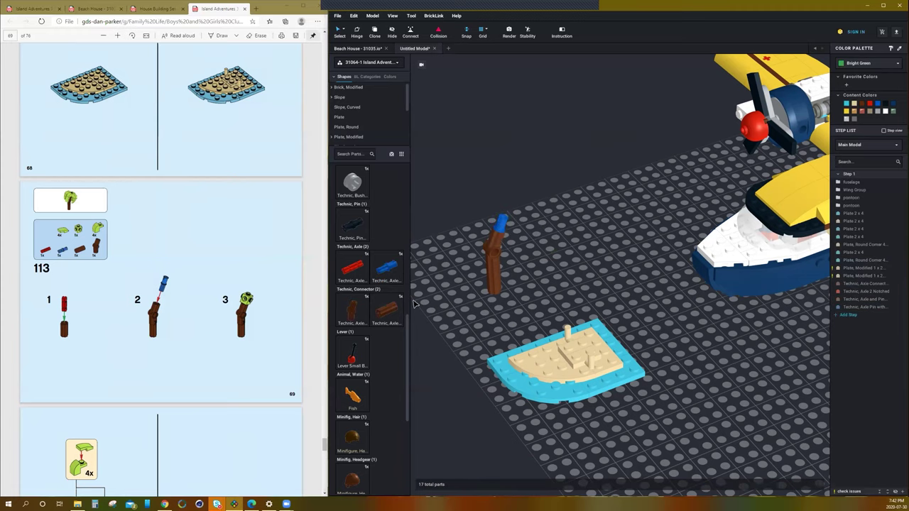
# Attach a Lime Brick, Modified 1 x 1 with Studs on 4 Sides to the blue axle pin atop the trunk
pyautogui.scroll(-3, 415, 304)
pyautogui.scroll(4, 390, 320)
pyautogui.scroll(-6, 390, 309)
pyautogui.scroll(-10, 390, 308)
pyautogui.scroll(10, 390, 306)
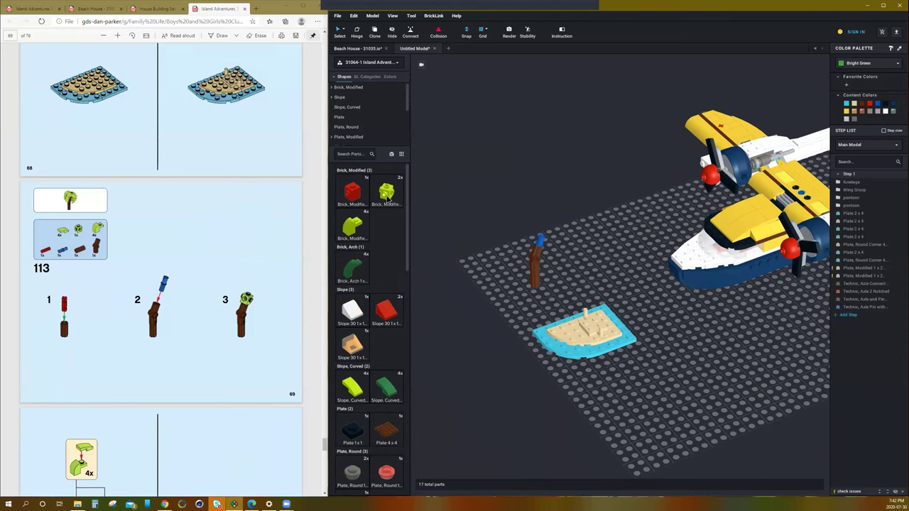
pyautogui.click(387, 201)
pyautogui.scroll(3, 544, 233)
pyautogui.click(518, 215)
pyautogui.moveTo(519, 214); pyautogui.dragTo(507, 223)
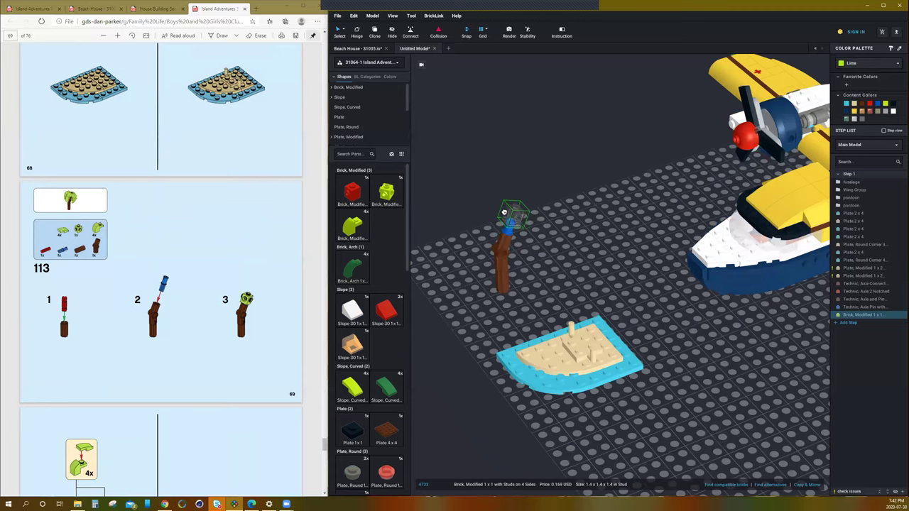
pyautogui.scroll(3, 508, 217)
pyautogui.moveTo(468, 192)
pyautogui.mouseDown()
pyautogui.moveTo(448, 197)
pyautogui.moveTo(477, 203)
pyautogui.moveTo(470, 188)
pyautogui.mouseUp()
pyautogui.click(484, 186)
pyautogui.moveTo(512, 211); pyautogui.dragTo(553, 192, button='right')
pyautogui.press('Escape')
# Try to seat the lime four-stud brick lower on the blue pin, closer to the angled connector
pyautogui.scroll(4, 555, 190)
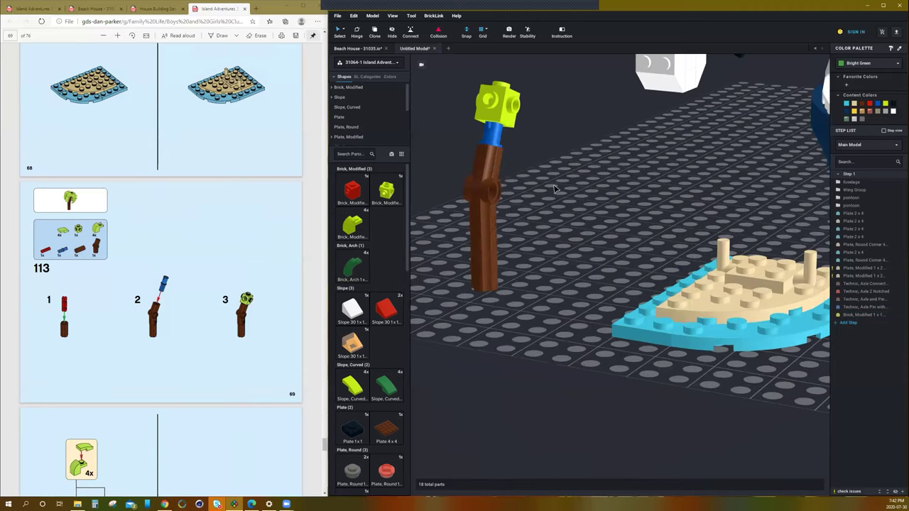
pyautogui.moveTo(560, 185)
pyautogui.mouseDown(button='middle')
pyautogui.moveTo(568, 211)
pyautogui.moveTo(559, 190)
pyautogui.moveTo(569, 191)
pyautogui.mouseUp(button='middle')
pyautogui.click(510, 179)
pyautogui.moveTo(510, 179); pyautogui.dragTo(503, 203)
pyautogui.click(595, 212)
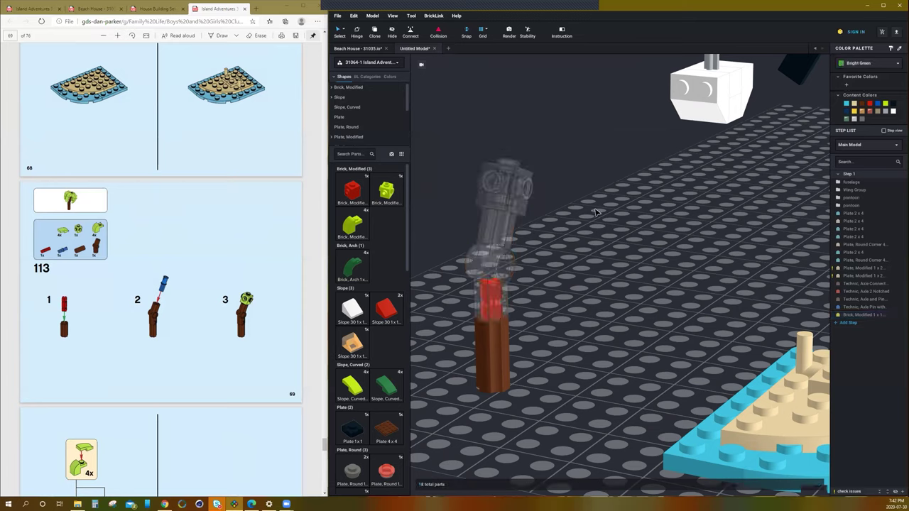
pyautogui.click(510, 203)
pyautogui.moveTo(515, 198); pyautogui.dragTo(519, 171)
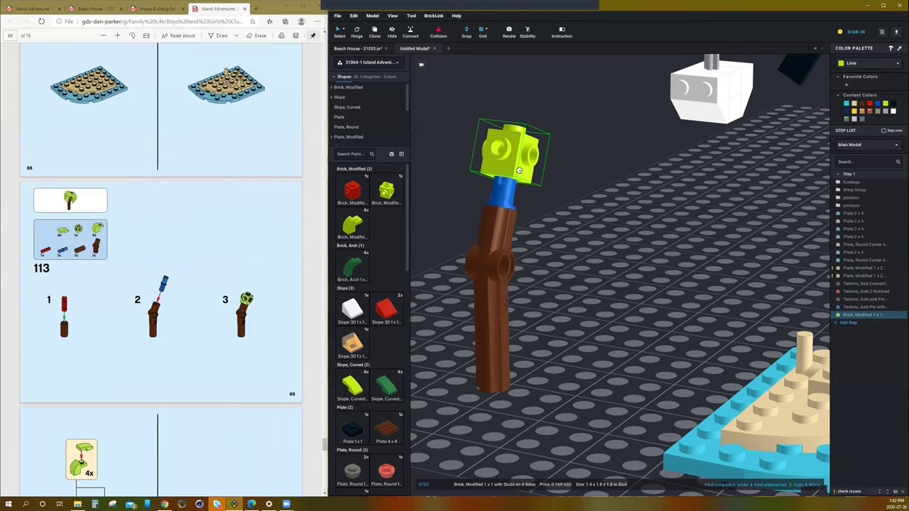
# Recolor the blue axle pin between the trunk and the lime brick to Reddish Brown
pyautogui.click(569, 203)
pyautogui.moveTo(568, 204); pyautogui.dragTo(602, 201, button='right')
pyautogui.click(602, 202)
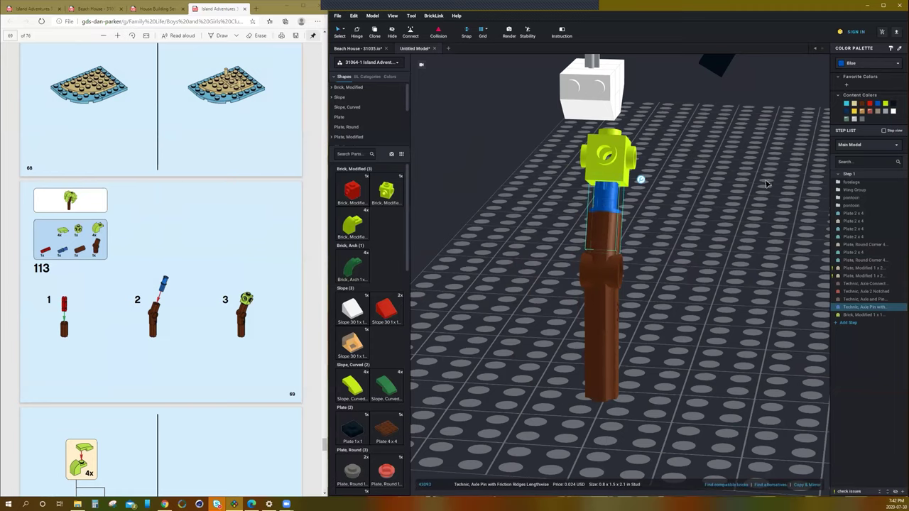
pyautogui.click(862, 106)
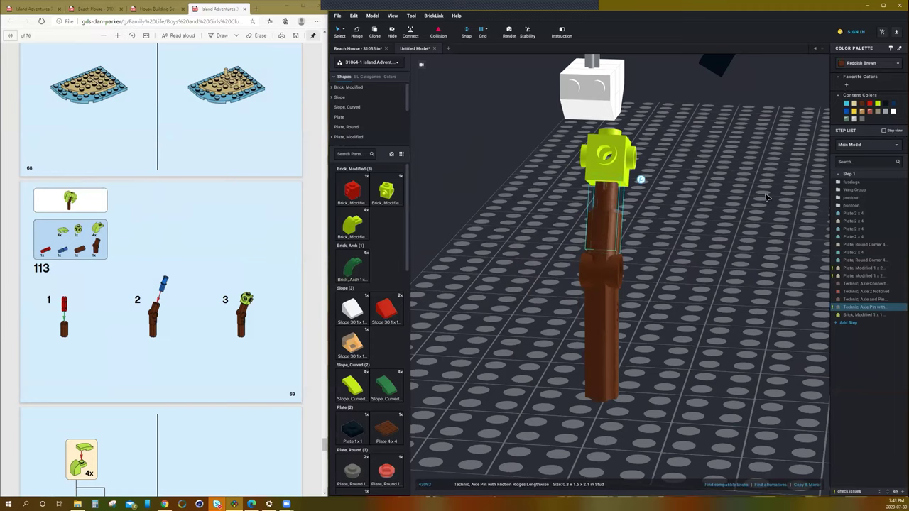
pyautogui.click(750, 202)
pyautogui.moveTo(738, 199); pyautogui.dragTo(524, 266, button='right')
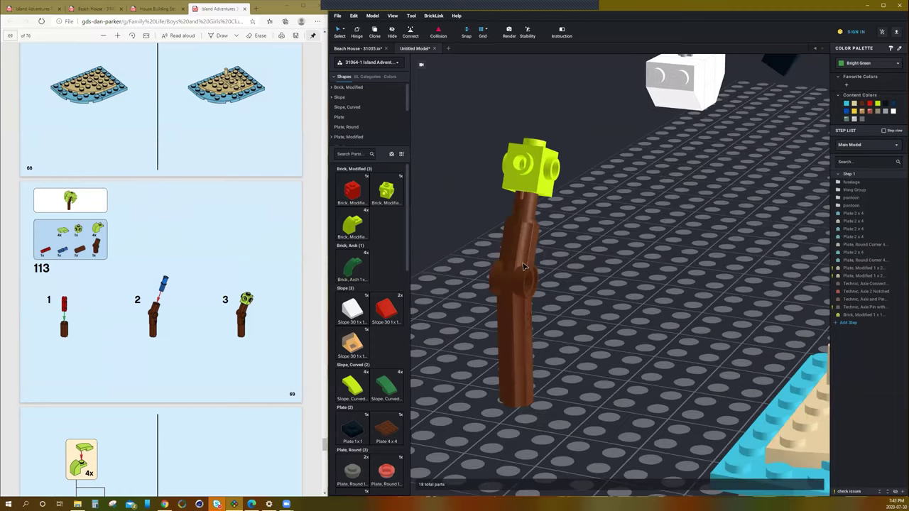
# Attach two Lime Brick, Modified 1 x 2 x 1 1/3 with Curved Top fronds to the side studs of the lime treetop brick
pyautogui.scroll(-1, 233, 233)
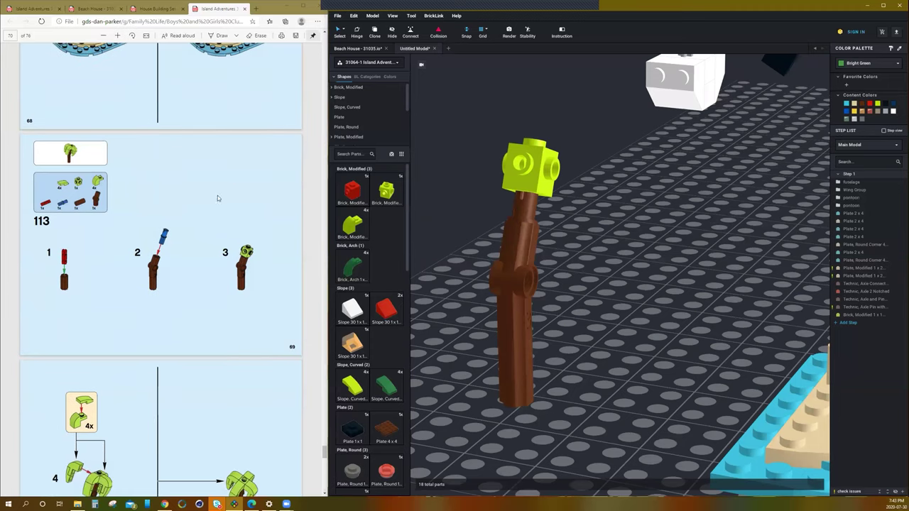
pyautogui.scroll(-5, 214, 216)
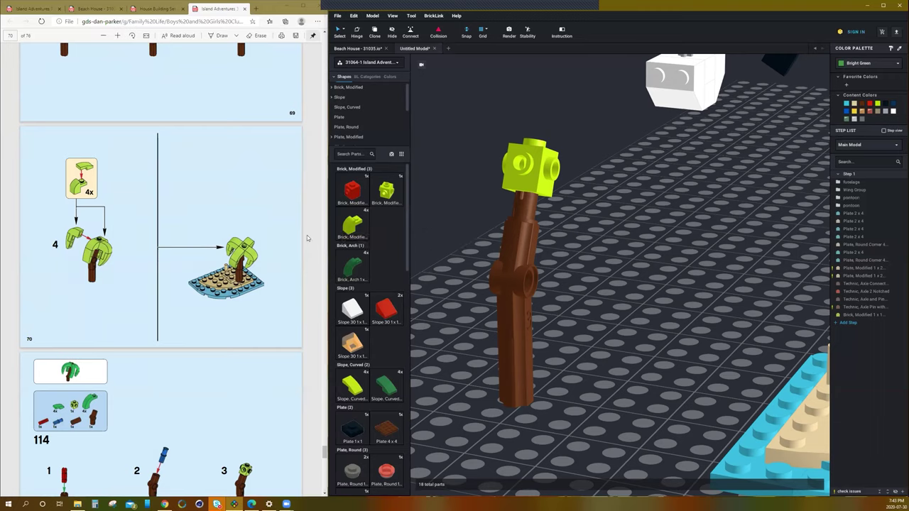
pyautogui.moveTo(353, 226); pyautogui.dragTo(493, 202)
pyautogui.moveTo(493, 202); pyautogui.dragTo(480, 215, button='right')
pyautogui.scroll(-2, 480, 214)
pyautogui.moveTo(480, 214); pyautogui.dragTo(432, 248)
pyautogui.click(432, 247)
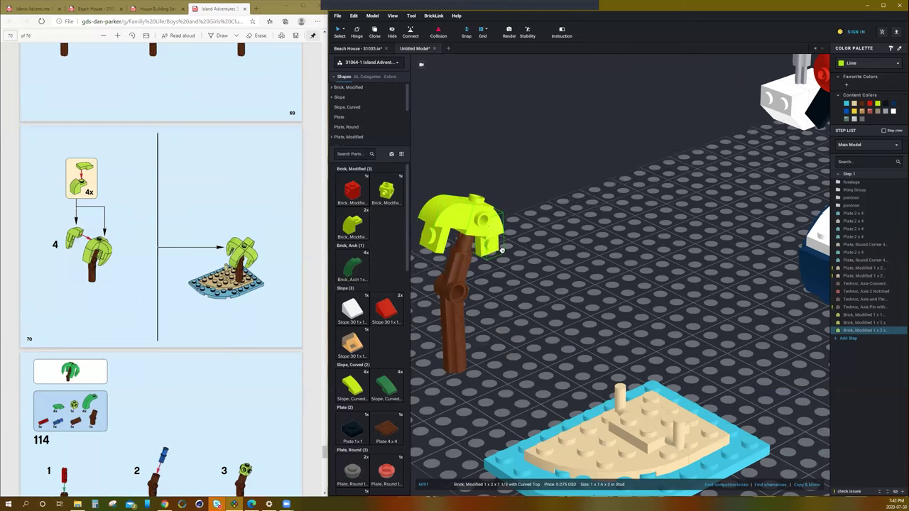
pyautogui.click(504, 252)
# Rotate and attach the third and fourth lime curved-top bricks to the remaining side studs of the treetop
pyautogui.moveTo(524, 249); pyautogui.dragTo(458, 168, button='right')
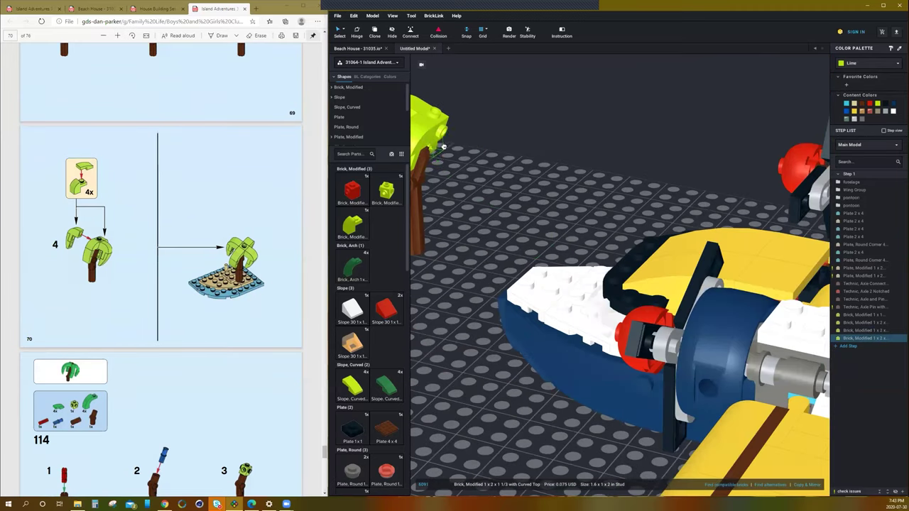
pyautogui.moveTo(443, 146); pyautogui.dragTo(588, 152, button='right')
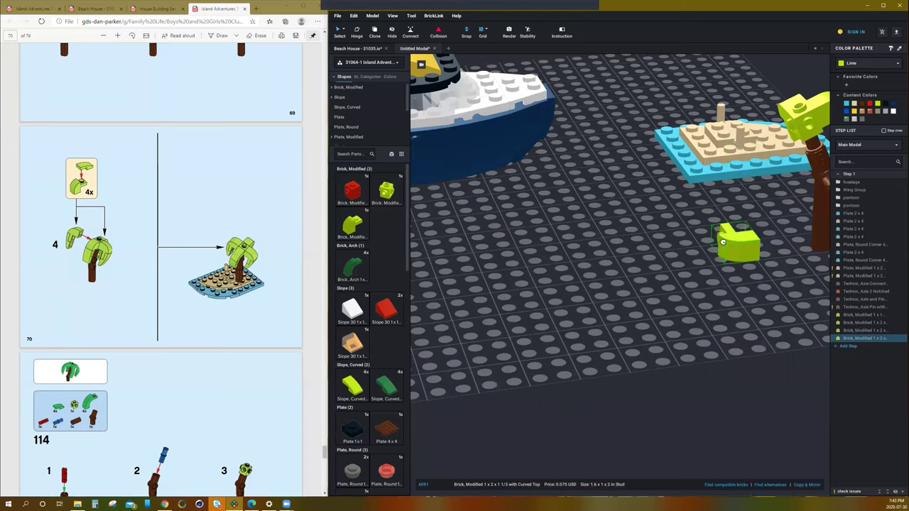
pyautogui.press('Left')
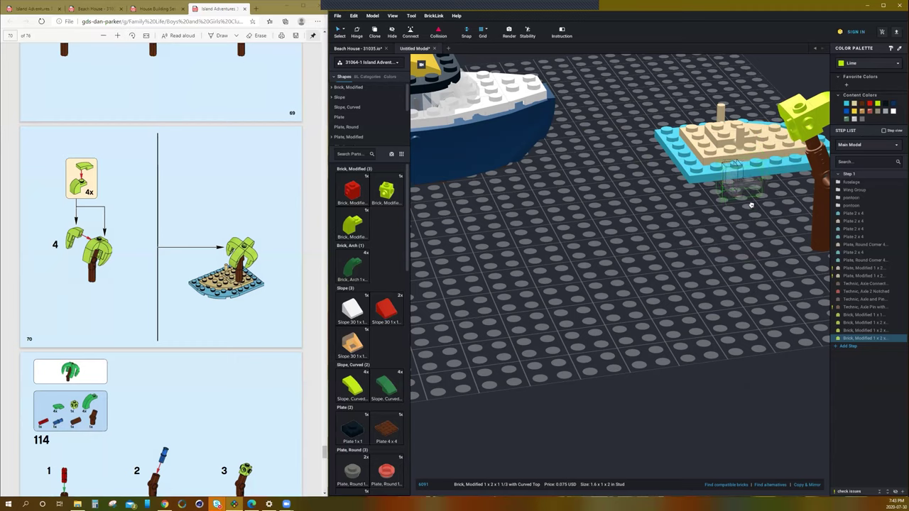
pyautogui.moveTo(742, 221); pyautogui.dragTo(554, 316, button='middle')
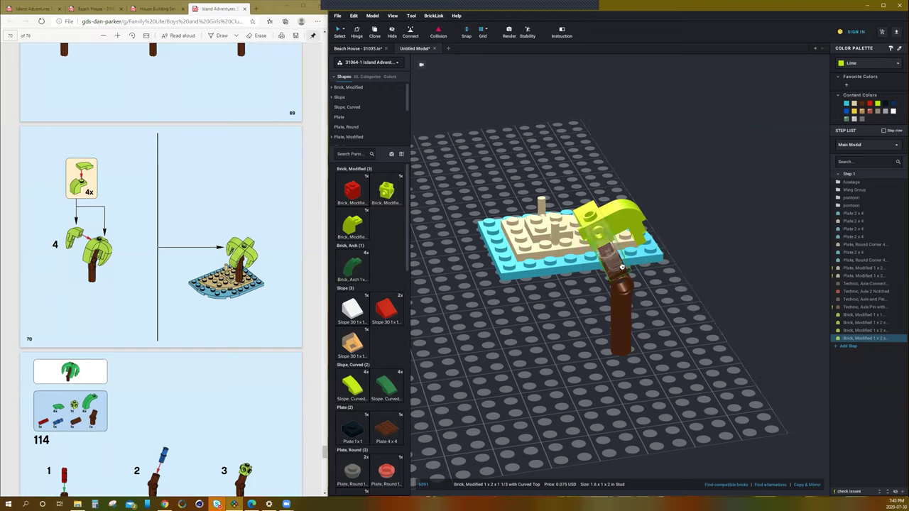
pyautogui.click(608, 245)
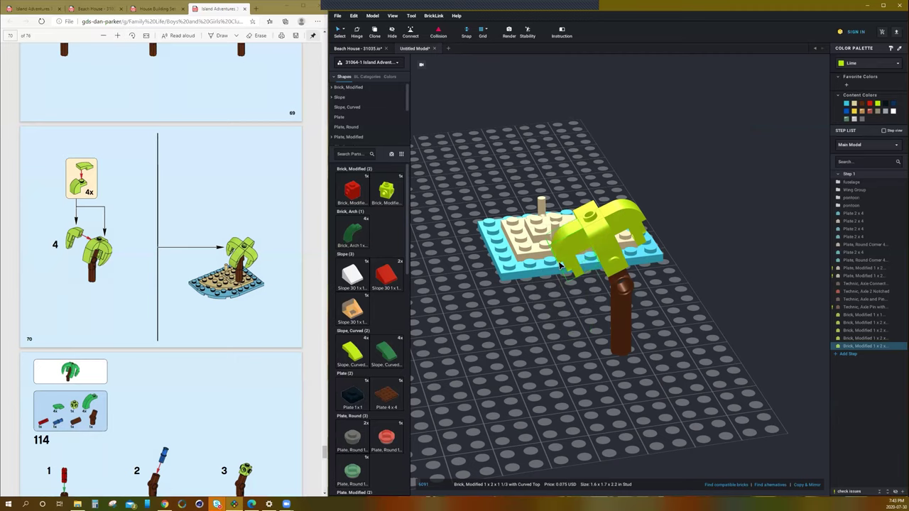
pyautogui.press('Escape')
pyautogui.moveTo(554, 338); pyautogui.dragTo(527, 329, button='right')
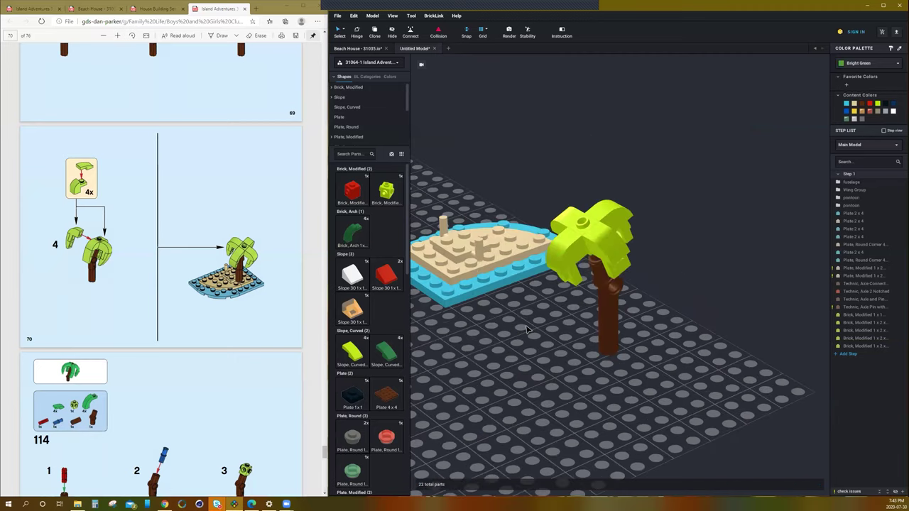
# Turn a Lime Slope, Curved 2 x 1 No Studs downward and attach it to the end of one palm frond
pyautogui.scroll(3, 546, 363)
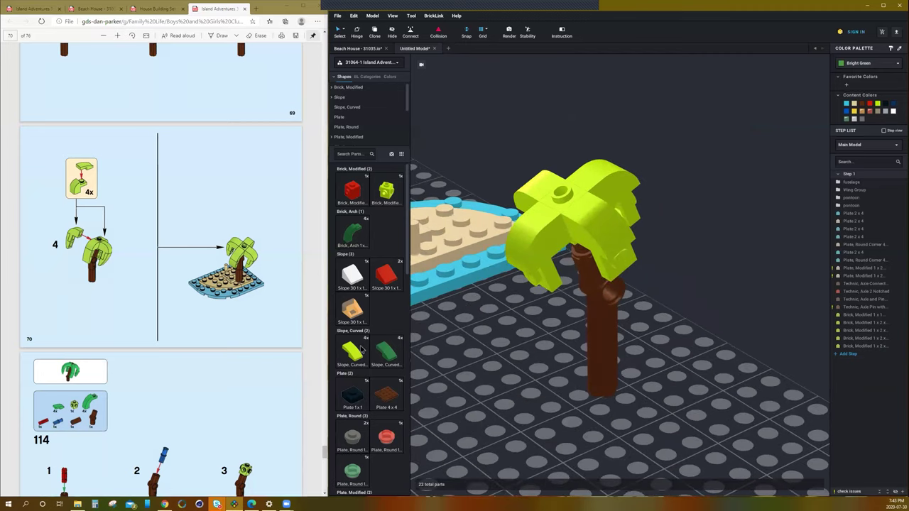
pyautogui.press('Down')
pyautogui.press('Down')
pyautogui.press('Down')
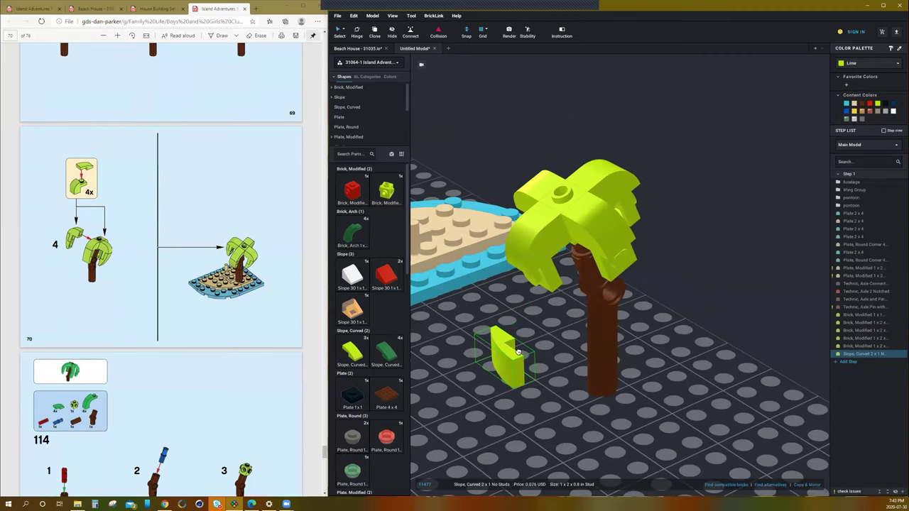
pyautogui.moveTo(519, 352); pyautogui.dragTo(544, 286)
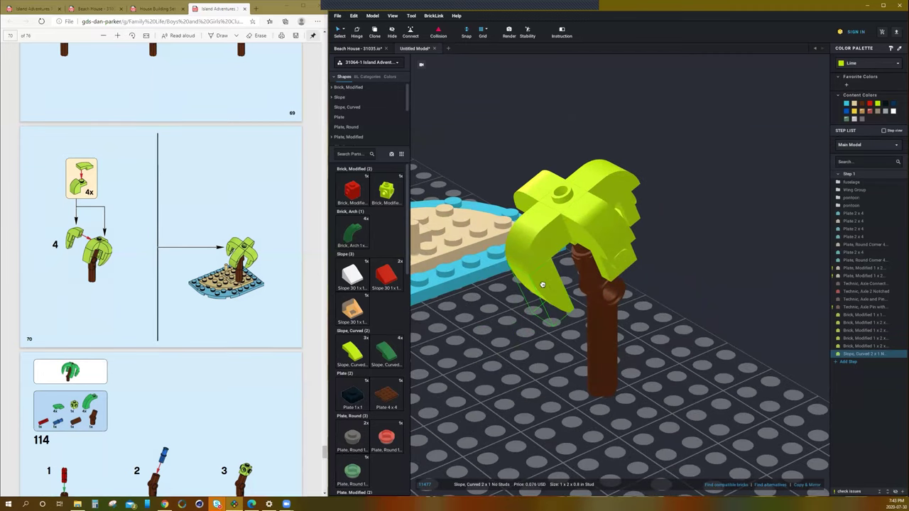
pyautogui.click(542, 284)
# Rotate a second lime 2 x 1 curved slope and attach it to the adjacent palm frond
pyautogui.press('Right')
pyautogui.press('Right')
pyautogui.press('Right')
pyautogui.press('Right')
pyautogui.click(626, 277)
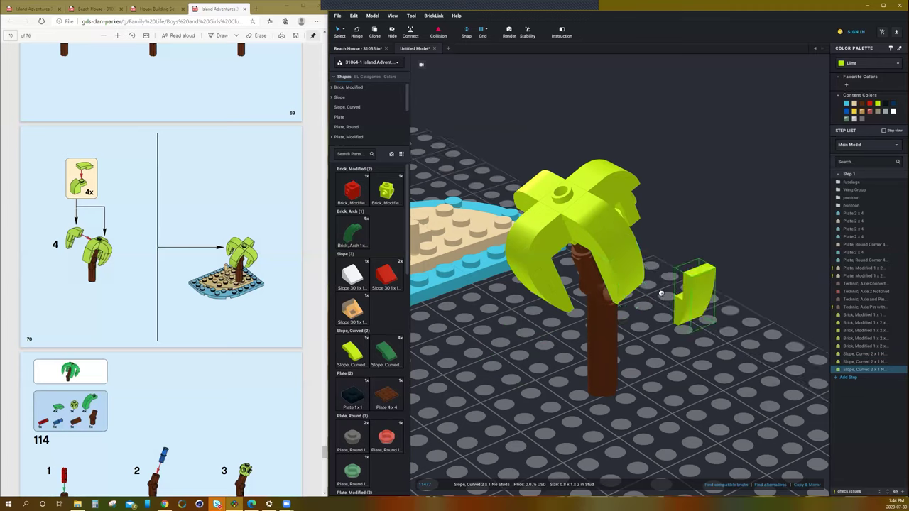
# Rotate and attach lime 2 x 1 curved slopes to the two remaining palm fronds, and delete the leftover slope copy
pyautogui.moveTo(661, 294); pyautogui.dragTo(612, 306, button='right')
pyautogui.press('Right')
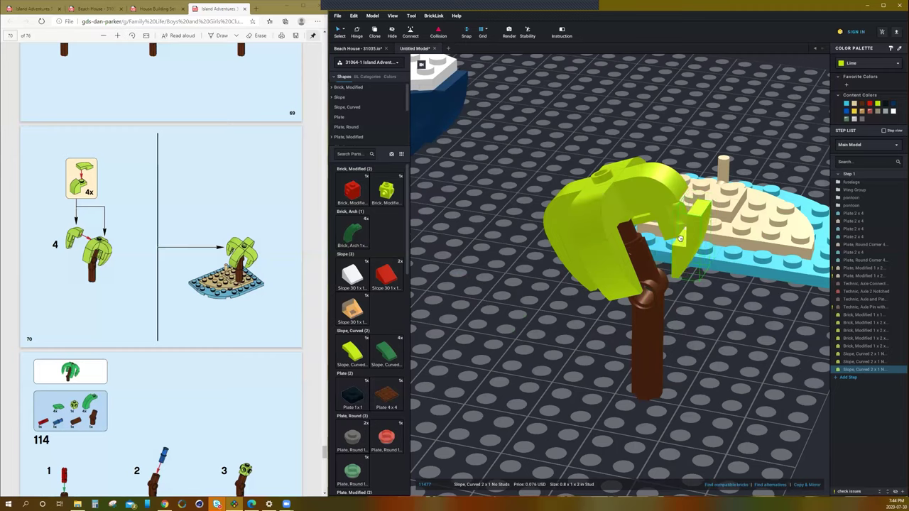
pyautogui.click(671, 226)
pyautogui.click(671, 226)
pyautogui.moveTo(671, 226); pyautogui.dragTo(674, 316, button='right')
pyautogui.moveTo(674, 316); pyautogui.dragTo(676, 321)
pyautogui.click(670, 314)
pyautogui.moveTo(733, 317); pyautogui.dragTo(702, 316, button='right')
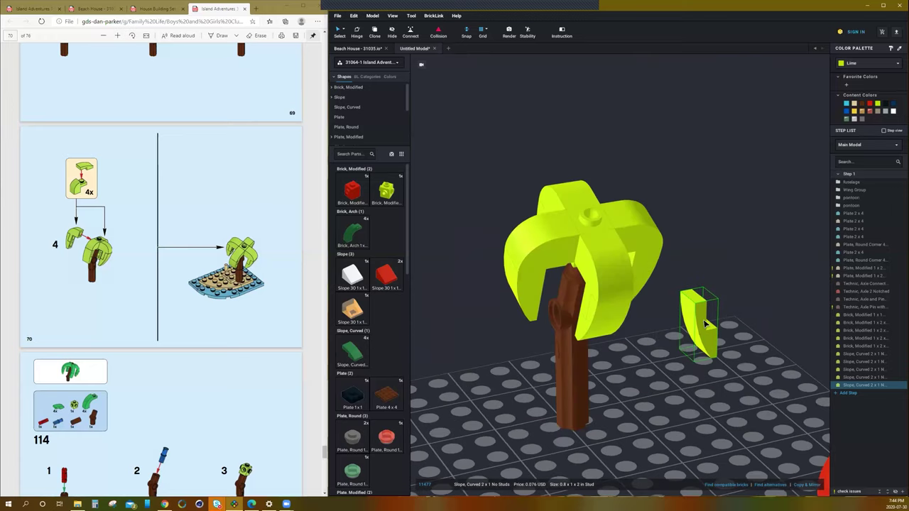
pyautogui.press('Delete')
# Select the whole lime palm tree, rotate it a quarter turn and move it onto the sand of the small island
pyautogui.scroll(-10, 699, 327)
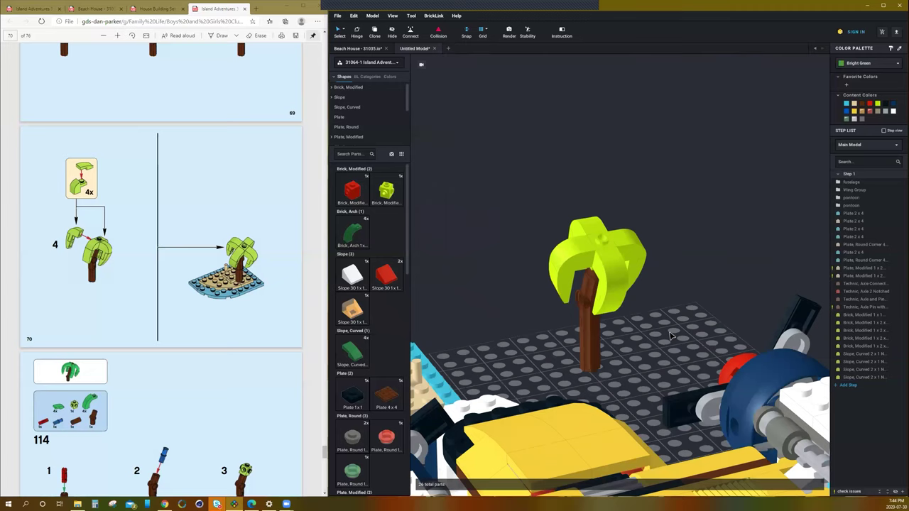
pyautogui.moveTo(666, 329); pyautogui.dragTo(693, 245, button='right')
pyautogui.moveTo(648, 274); pyautogui.dragTo(586, 341)
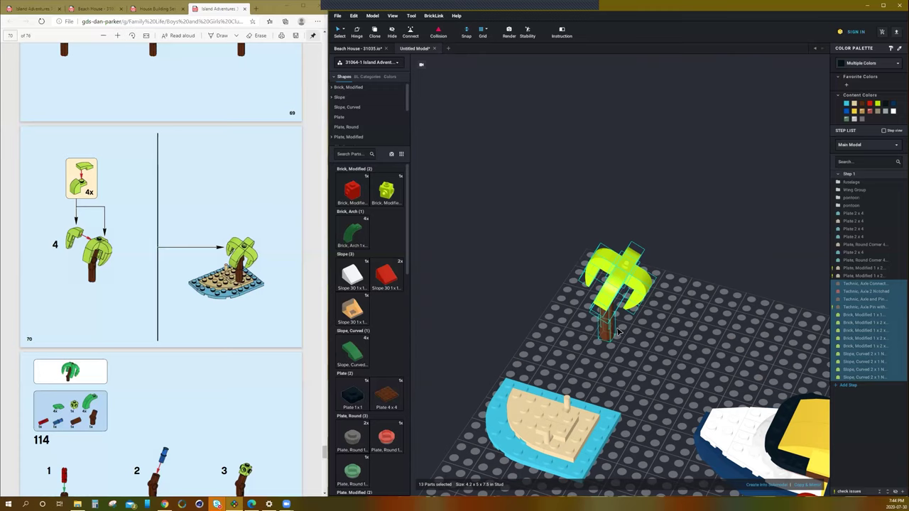
pyautogui.press('Right')
pyautogui.moveTo(598, 356); pyautogui.dragTo(548, 441)
pyautogui.click(641, 402)
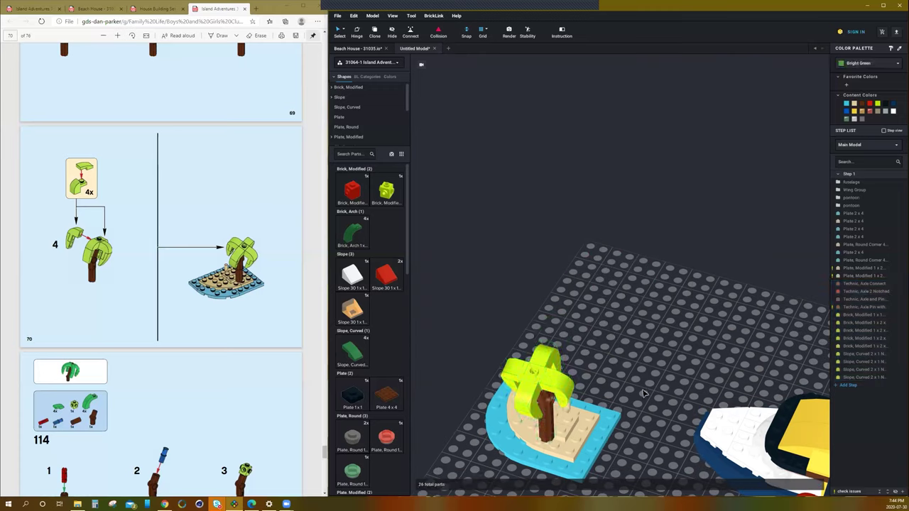
pyautogui.scroll(-3, 638, 365)
pyautogui.moveTo(631, 400); pyautogui.dragTo(665, 360, button='right')
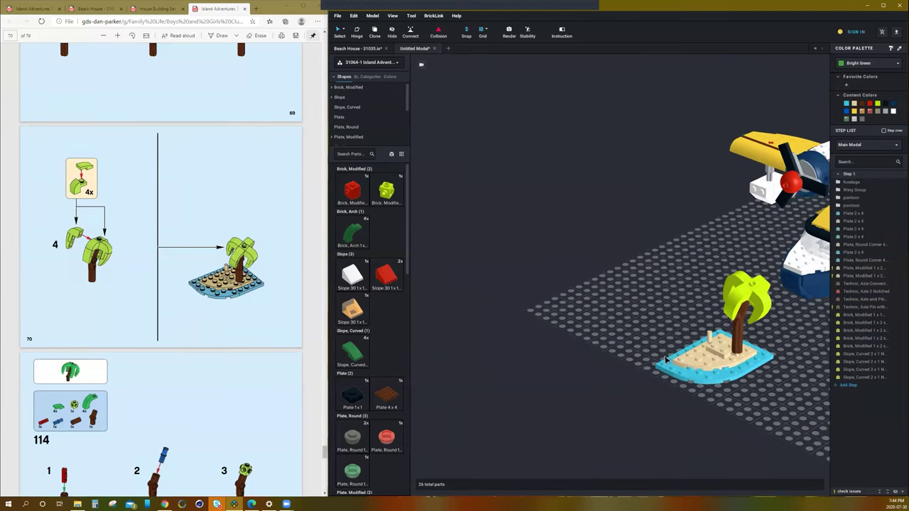
# Following instruction step 114, place one Reddish Brown Technic Axle Connector 2L upright on an empty area of the baseplate
pyautogui.scroll(-1, 257, 322)
pyautogui.scroll(-2, 257, 322)
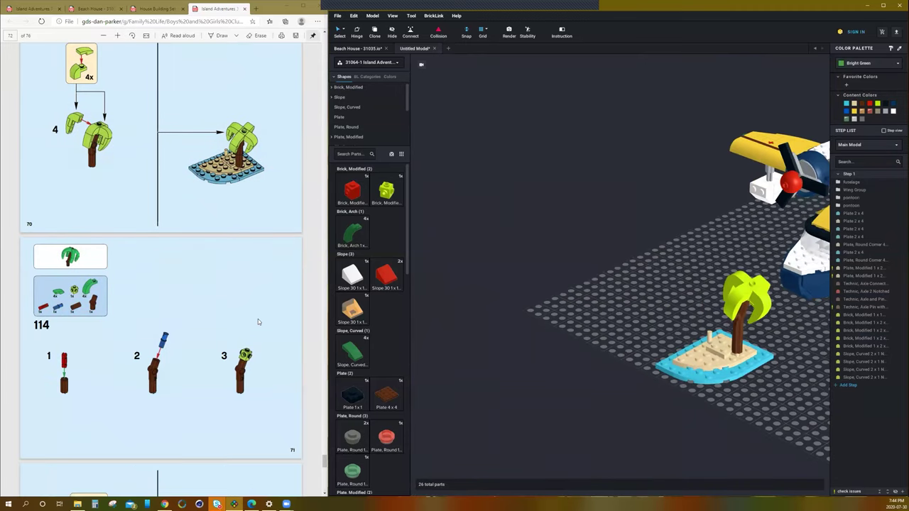
pyautogui.scroll(-4, 266, 310)
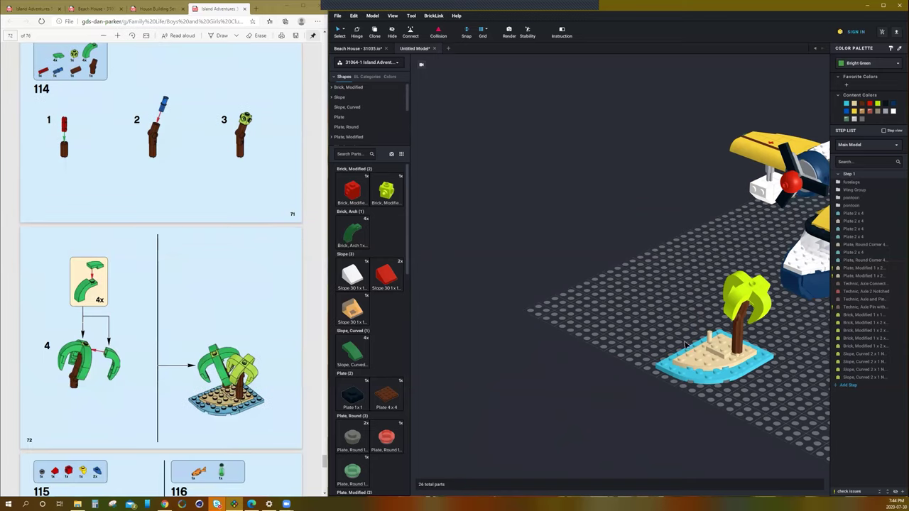
pyautogui.scroll(3, 245, 269)
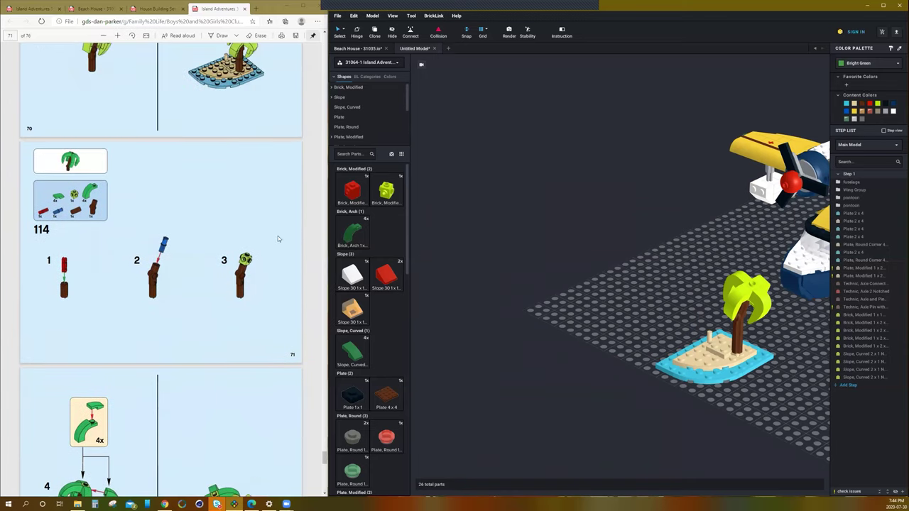
pyautogui.scroll(-10, 368, 331)
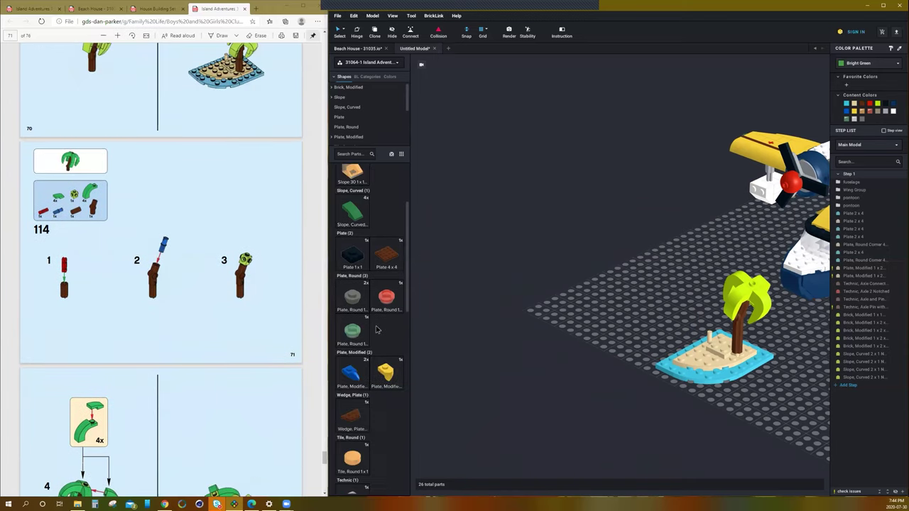
pyautogui.scroll(-1, 376, 316)
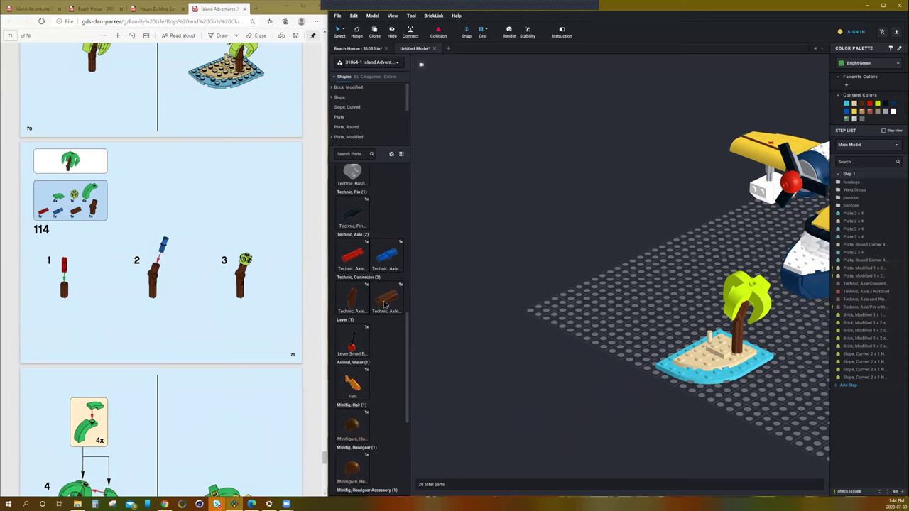
pyautogui.moveTo(545, 296); pyautogui.dragTo(577, 302)
pyautogui.click(577, 303)
pyautogui.scroll(2, 595, 313)
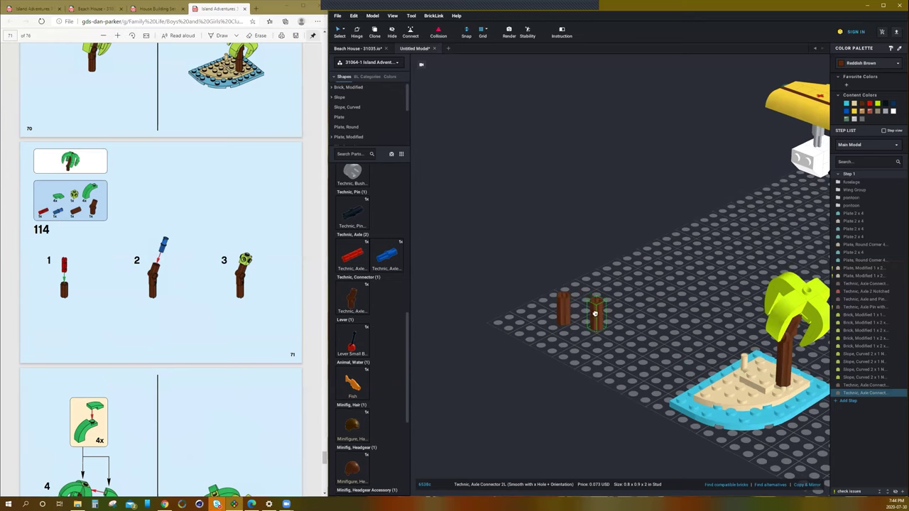
pyautogui.scroll(2, 595, 313)
pyautogui.press('Escape')
# Insert the red Technic Axle 2 Notched into the trunk connector and attach the brown angled Technic connector above it
pyautogui.moveTo(350, 260); pyautogui.dragTo(541, 309)
pyautogui.press('Escape')
pyautogui.moveTo(361, 305); pyautogui.dragTo(537, 284)
pyautogui.click(493, 294)
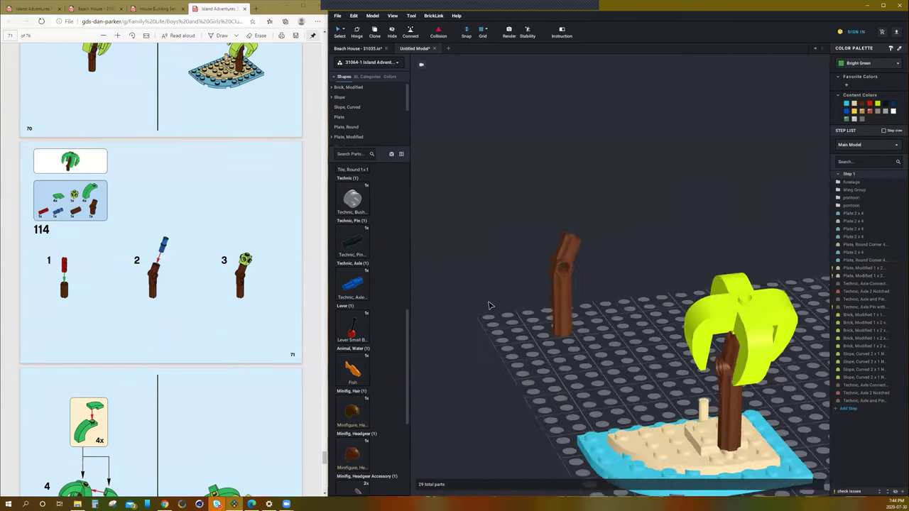
# Rotate the blue Technic Axle Pin with Friction Ridges Lengthwise and insert it into the upper end of the new trunk
pyautogui.moveTo(488, 305); pyautogui.dragTo(492, 305, button='right')
pyautogui.moveTo(353, 284); pyautogui.dragTo(548, 252)
pyautogui.press('Up')
pyautogui.press('Up')
pyautogui.press('Up')
pyautogui.click(548, 252)
pyautogui.press('Escape')
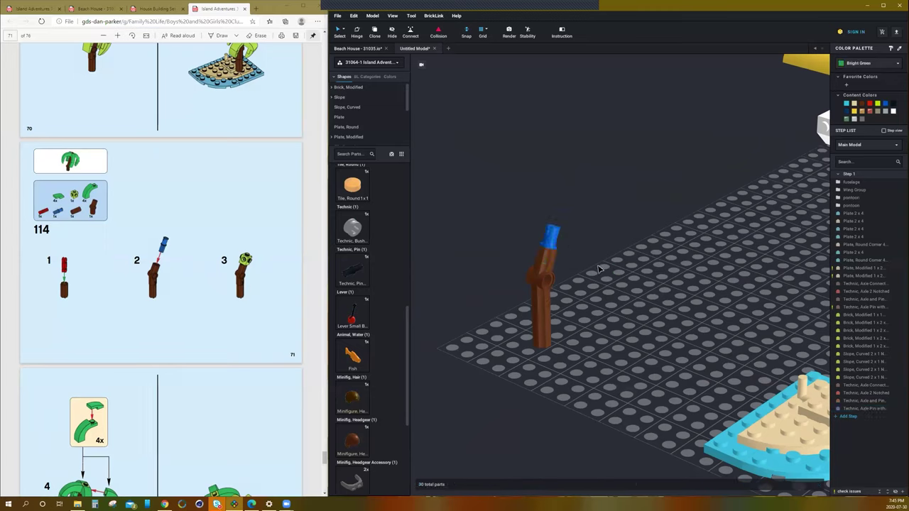
# Attach the lime Brick, Modified 1 x 1 with Studs on 4 Sides onto the blue pin at the trunk's tip
pyautogui.scroll(15, 383, 316)
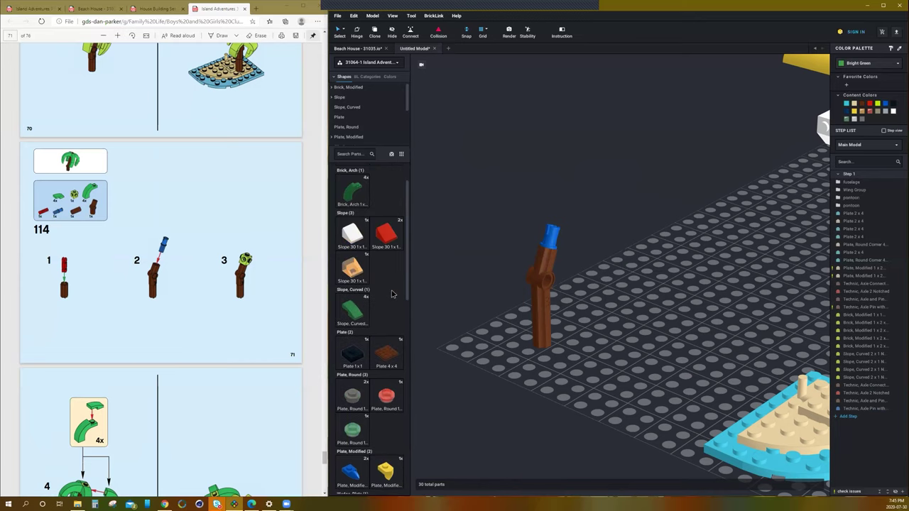
pyautogui.moveTo(381, 198); pyautogui.dragTo(558, 217)
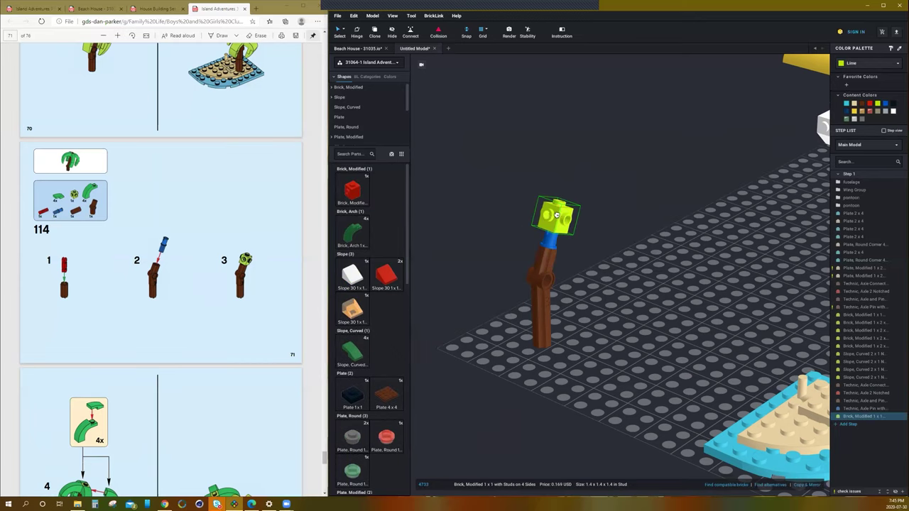
pyautogui.click(556, 215)
pyautogui.press('Escape')
# Recolor the blue axle pin under the lime treetop brick to Reddish Brown
pyautogui.click(557, 222)
pyautogui.click(555, 241)
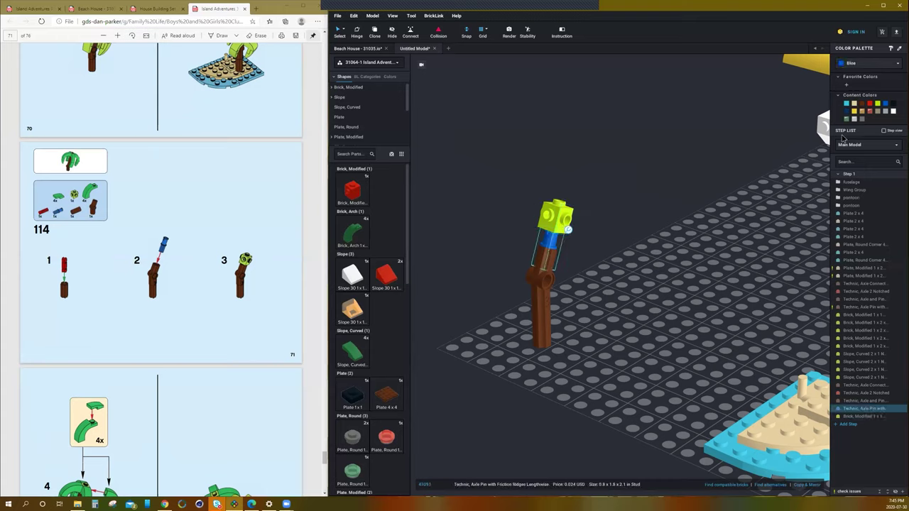
pyautogui.click(860, 107)
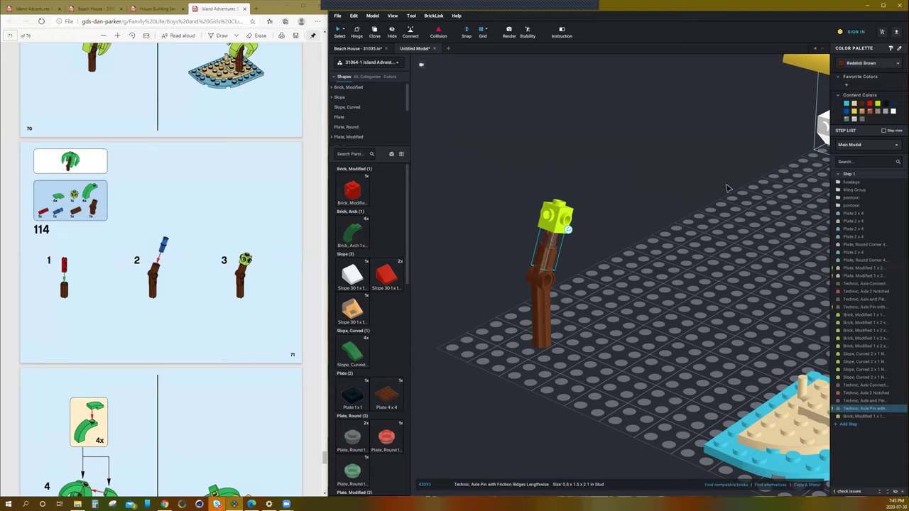
pyautogui.click(664, 166)
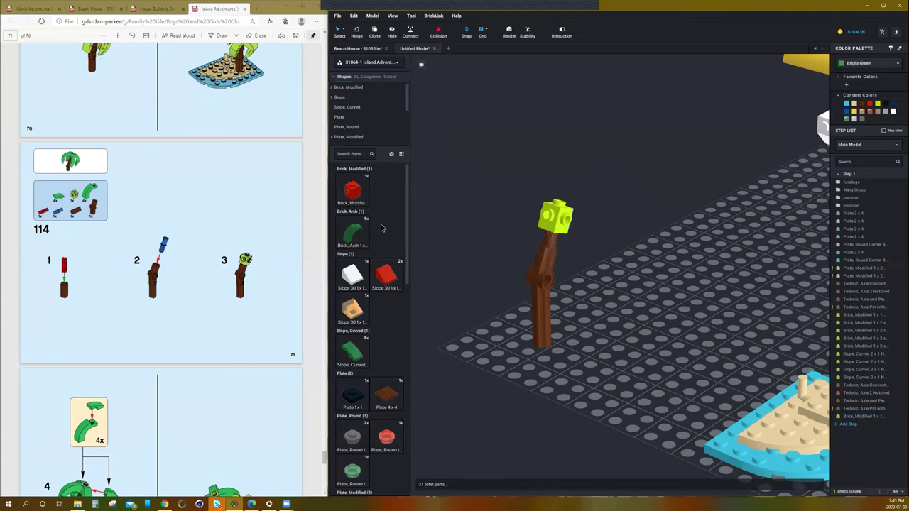
# Attach a green Brick, Arch 1 x 3 x 2 Curved Top as the first frond on the treetop brick's side stud
pyautogui.moveTo(357, 237); pyautogui.dragTo(519, 269)
pyautogui.click(519, 268)
pyautogui.press('Right')
pyautogui.press('Right')
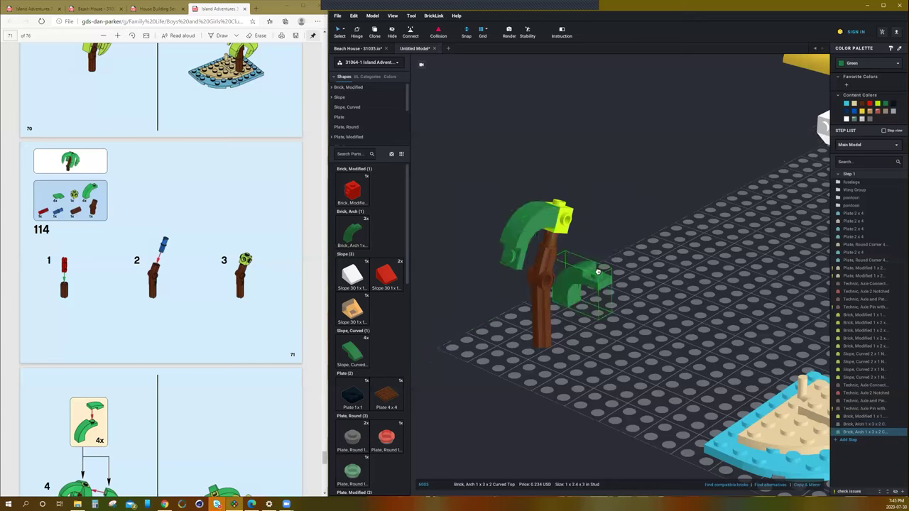
# Rotate a second green 1 x 3 x 2 arch until it curves downward and attach it to another treetop side stud
pyautogui.press('Up')
pyautogui.press('Right')
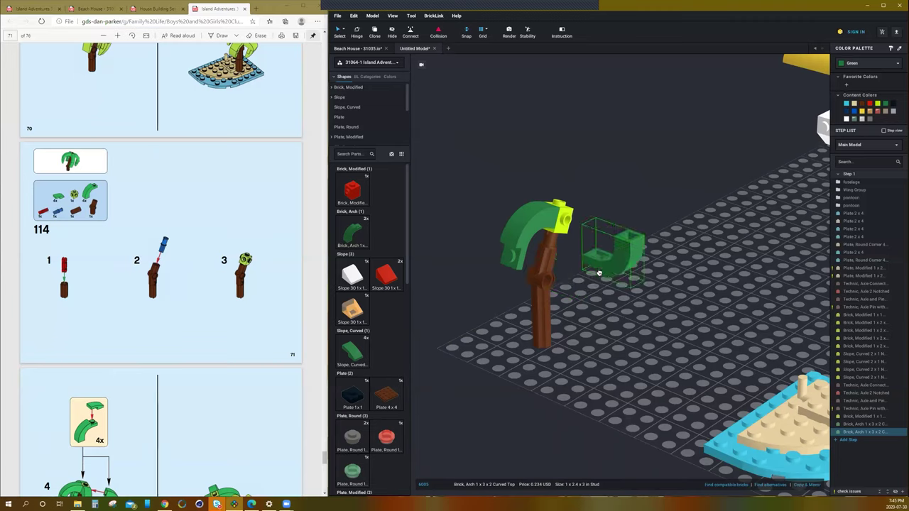
pyautogui.press('Up')
pyautogui.press('Right')
pyautogui.press('Right')
pyautogui.press('Up')
pyautogui.press('Down')
pyautogui.press('Up')
pyautogui.press('Right')
pyautogui.press('Right')
pyautogui.press('Up')
pyautogui.press('Up')
pyautogui.press('Up')
pyautogui.press('Up')
pyautogui.press('Right')
pyautogui.press('Left')
pyautogui.press('Up')
pyautogui.press('Up')
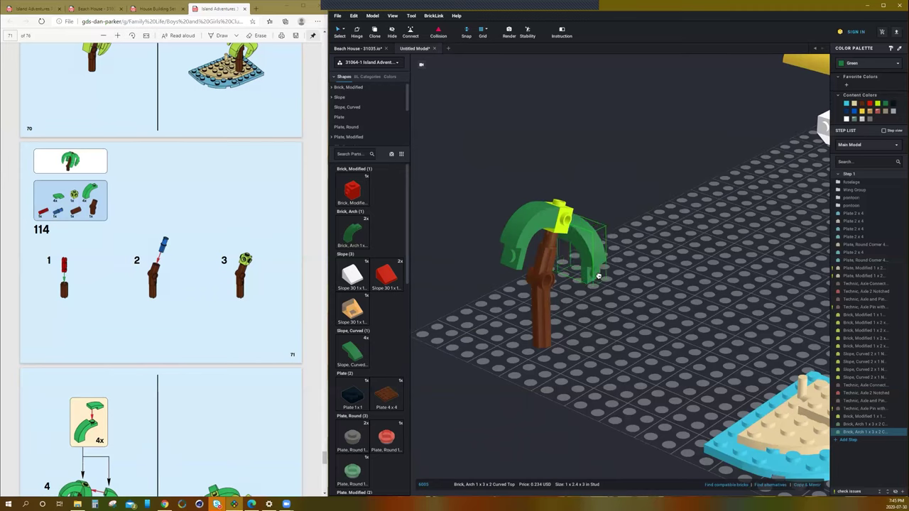
pyautogui.moveTo(582, 284); pyautogui.dragTo(606, 253, button='right')
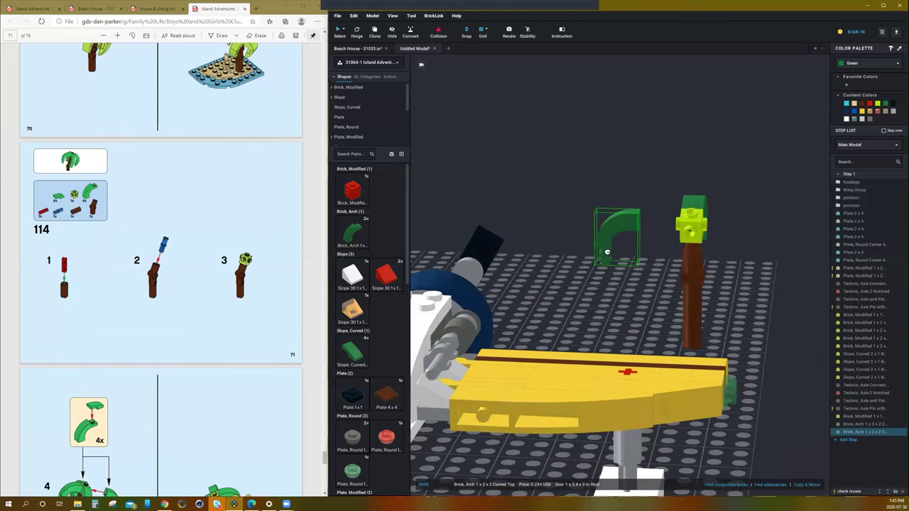
pyautogui.click(637, 260)
pyautogui.click(637, 261)
# Place a third green 1 x 3 x 2 arch and attach it to the treetop stud opposite an existing frond
pyautogui.moveTo(720, 315); pyautogui.dragTo(615, 330, button='right')
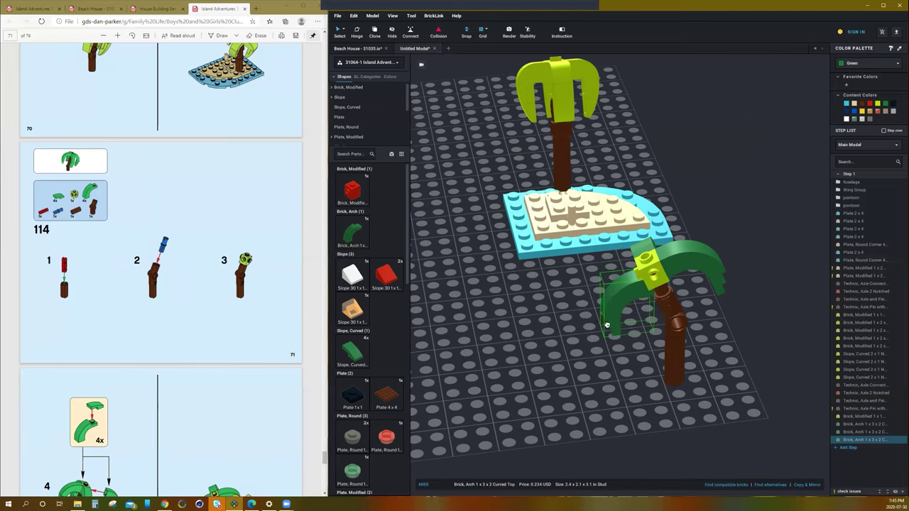
pyautogui.moveTo(602, 326)
pyautogui.mouseDown(button='right')
pyautogui.moveTo(570, 341)
pyautogui.moveTo(603, 331)
pyautogui.moveTo(593, 331)
pyautogui.mouseUp(button='right')
pyautogui.click(524, 339)
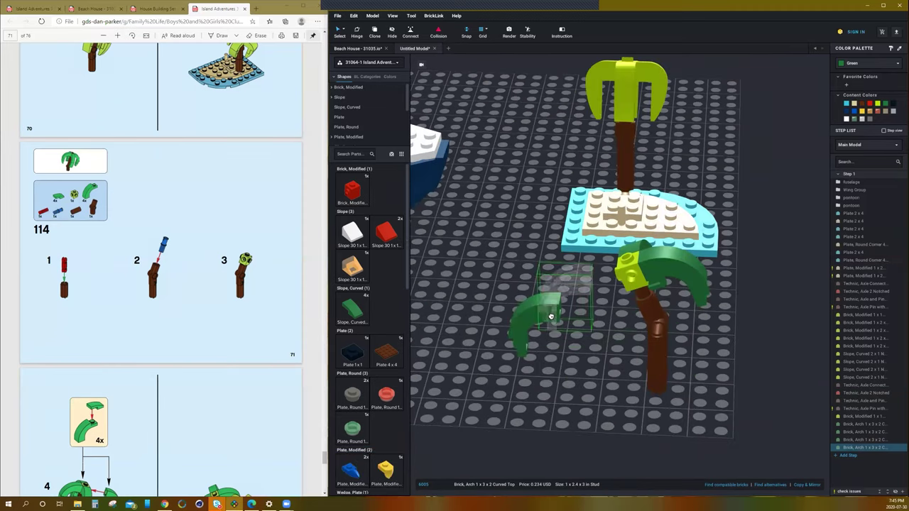
pyautogui.press('Escape')
pyautogui.click(549, 319)
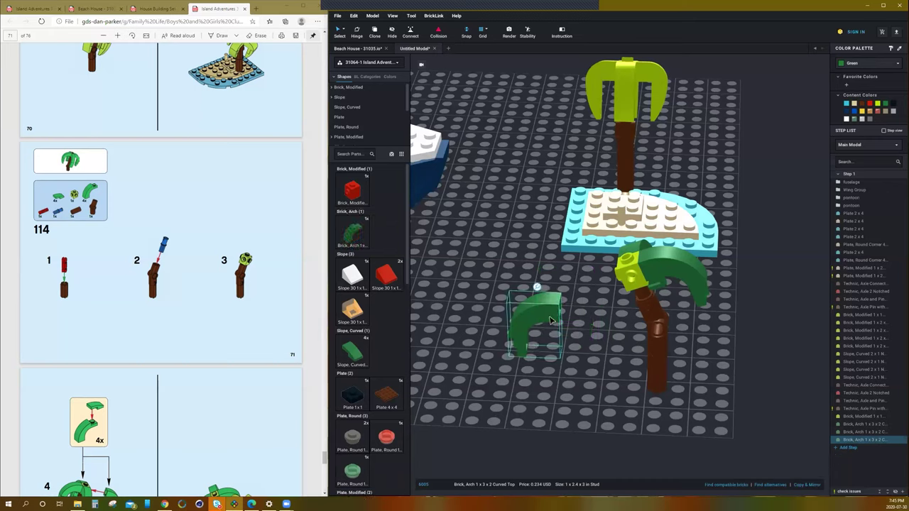
pyautogui.moveTo(602, 303); pyautogui.dragTo(618, 285)
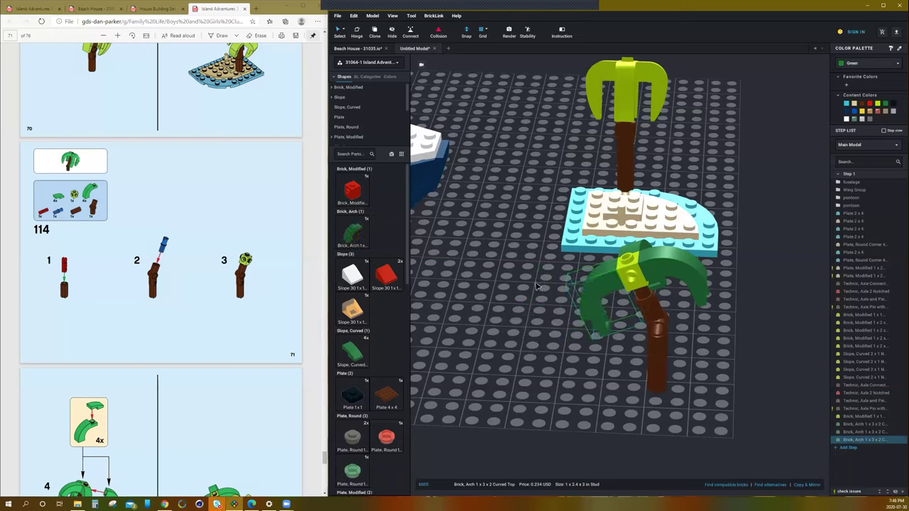
# Rotate the last green 1 x 3 x 2 arch and attach it to the remaining side stud of the treetop brick
pyautogui.click(347, 238)
pyautogui.press('Right')
pyautogui.press('Up')
pyautogui.moveTo(552, 366); pyautogui.dragTo(631, 338)
pyautogui.click(631, 338)
pyautogui.press('Escape')
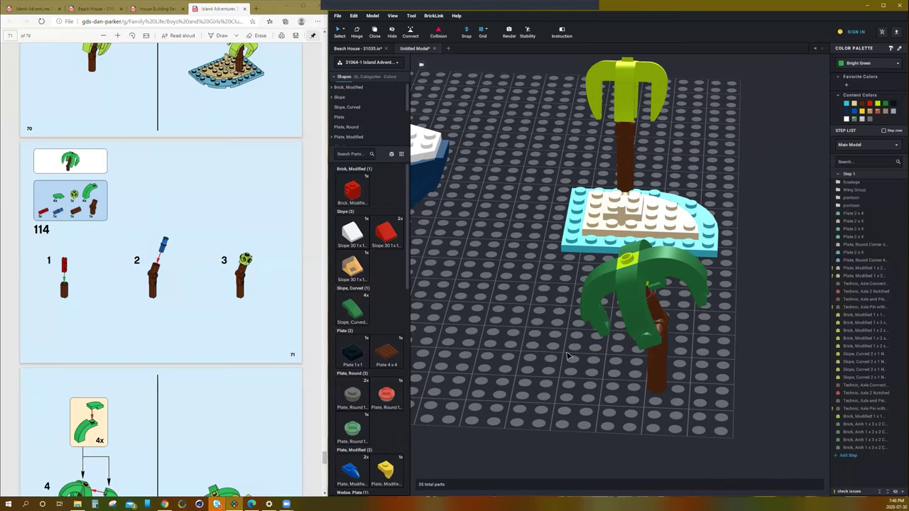
# Turn a green Slope, Curved 2 x 1 No Studs downward and attach it to the end of one green frond
pyautogui.moveTo(348, 312); pyautogui.dragTo(552, 358)
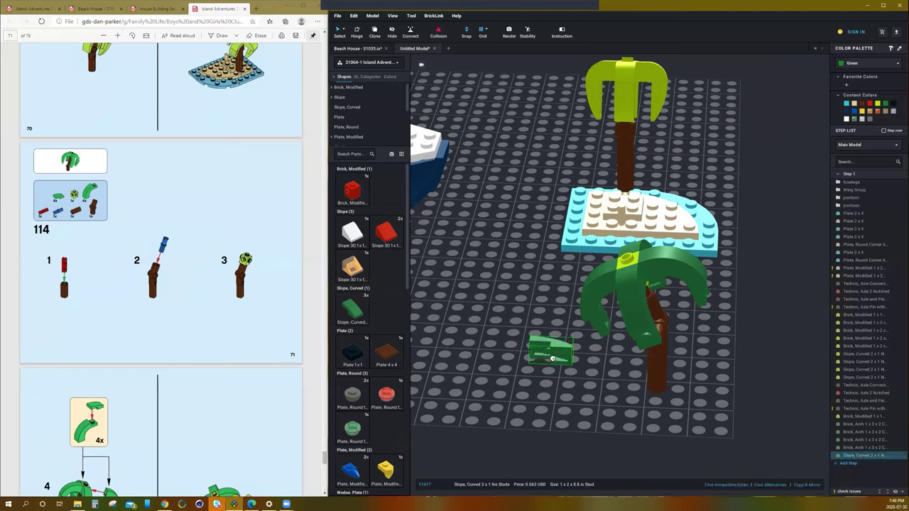
pyautogui.press('Down')
pyautogui.press('Left')
pyautogui.press('Up')
pyautogui.press('Right')
pyautogui.moveTo(553, 358); pyautogui.dragTo(607, 334)
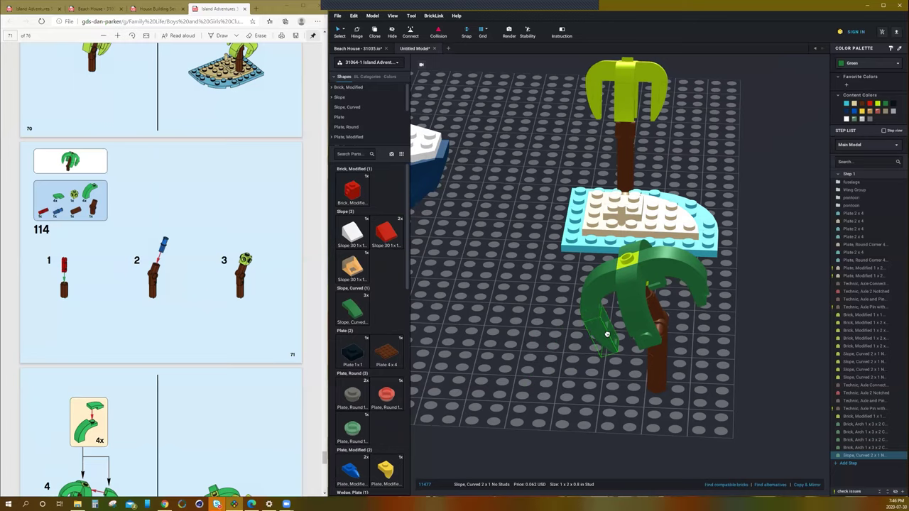
pyautogui.click(608, 334)
# Attach the second and third green 2 x 1 curved slopes to the ends of two more green fronds
pyautogui.moveTo(670, 367); pyautogui.dragTo(538, 340, button='right')
pyautogui.moveTo(505, 328); pyautogui.dragTo(529, 322)
pyautogui.click(529, 323)
pyautogui.moveTo(624, 344); pyautogui.dragTo(615, 270, button='right')
pyautogui.click(523, 248)
pyautogui.click(525, 248)
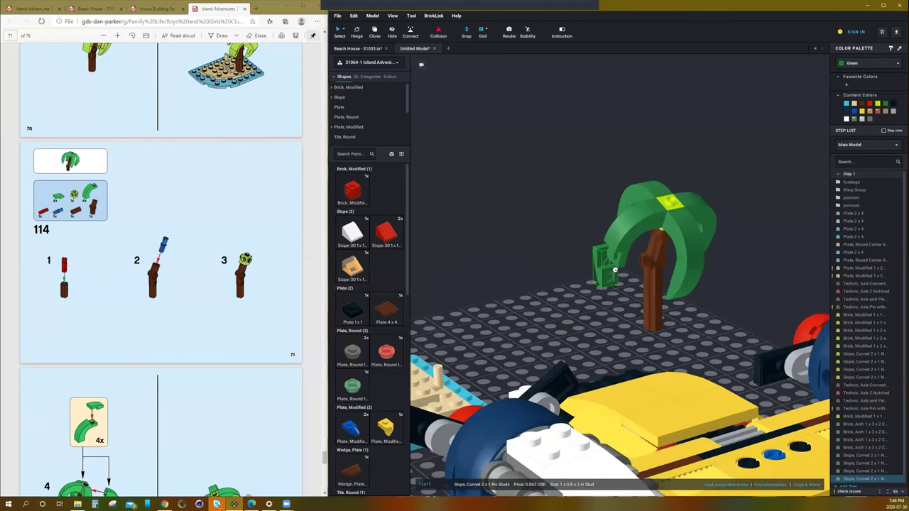
# Rotate the fourth green 2 x 1 curved slope and attach it to the end of the last green frond
pyautogui.press('Left')
pyautogui.click(624, 269)
pyautogui.moveTo(565, 270); pyautogui.dragTo(570, 277)
pyautogui.press('Escape')
pyautogui.moveTo(568, 277); pyautogui.dragTo(385, 328, button='right')
# Group all parts of the finished green palm tree into a submodel named "palm tree"
pyautogui.scroll(-1, 186, 308)
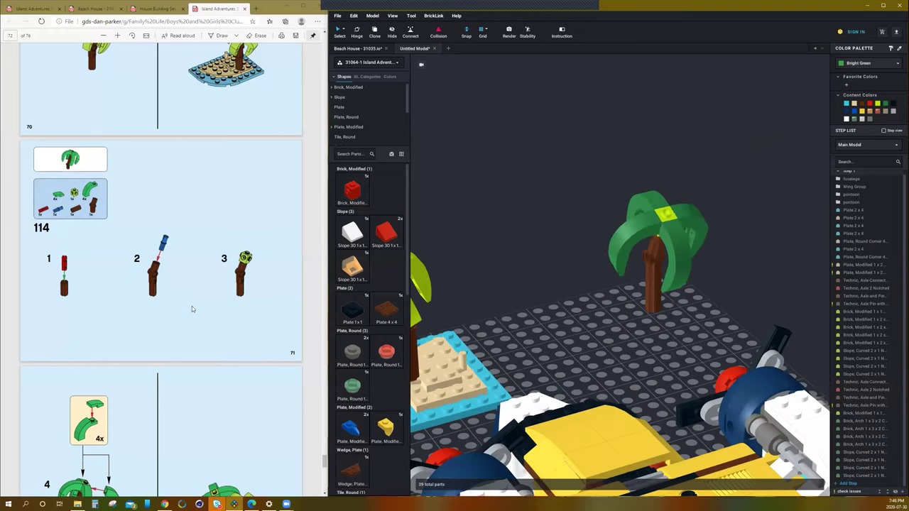
pyautogui.scroll(-4, 212, 274)
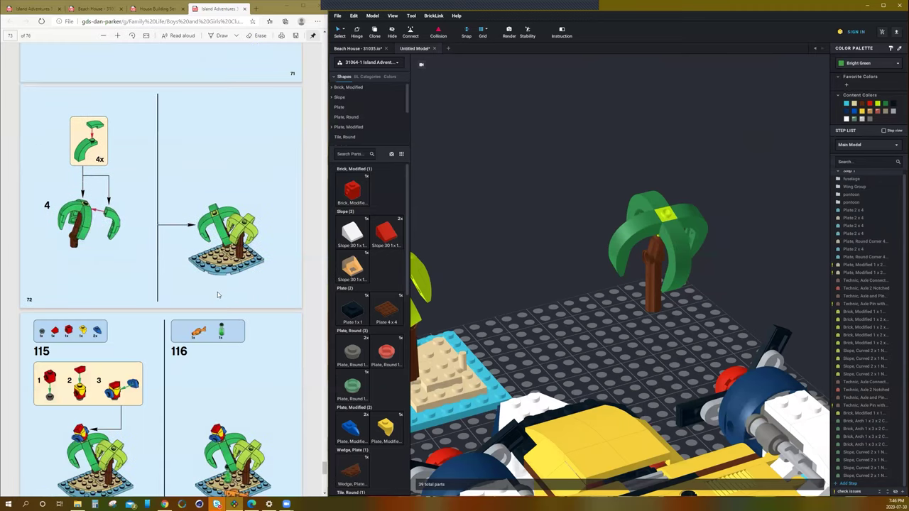
pyautogui.scroll(-1, 218, 295)
pyautogui.scroll(-1, 474, 302)
pyautogui.scroll(-2, 145, 361)
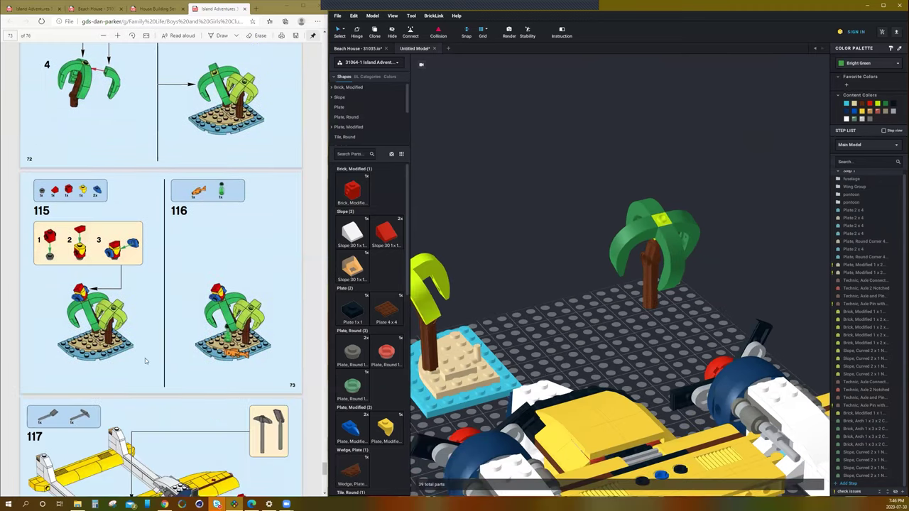
pyautogui.scroll(-1, 596, 292)
pyautogui.moveTo(582, 315); pyautogui.dragTo(571, 318, button='right')
pyautogui.moveTo(728, 337); pyautogui.dragTo(731, 338, button='right')
pyautogui.moveTo(745, 213); pyautogui.dragTo(627, 352)
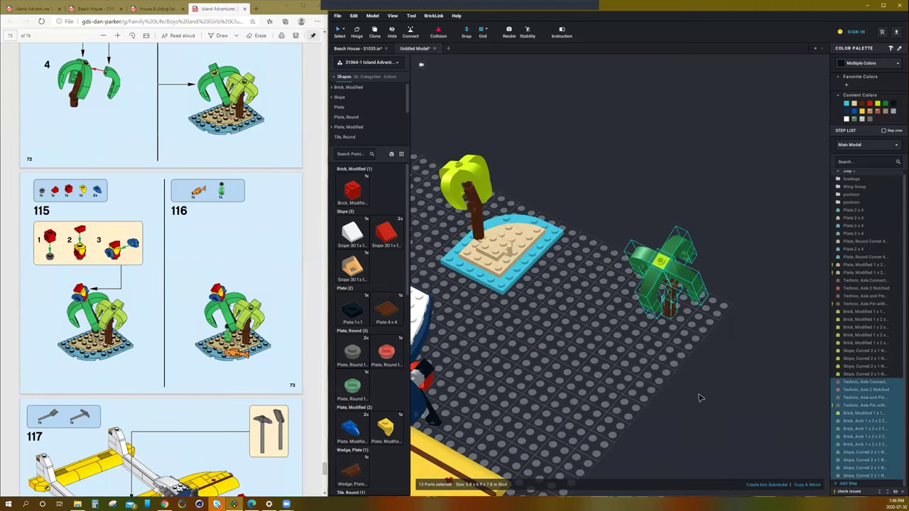
pyautogui.click(765, 485)
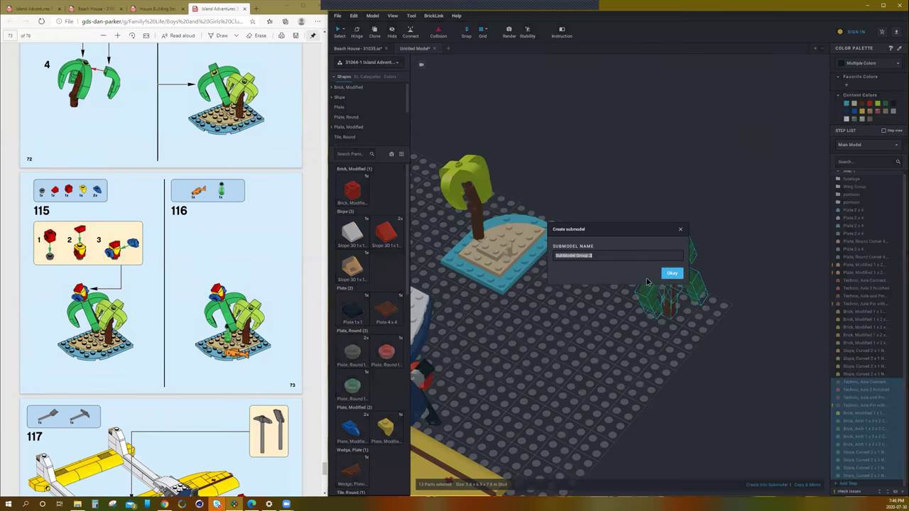
pyautogui.write('t')
pyautogui.write('alm tree')
pyautogui.press('Return')
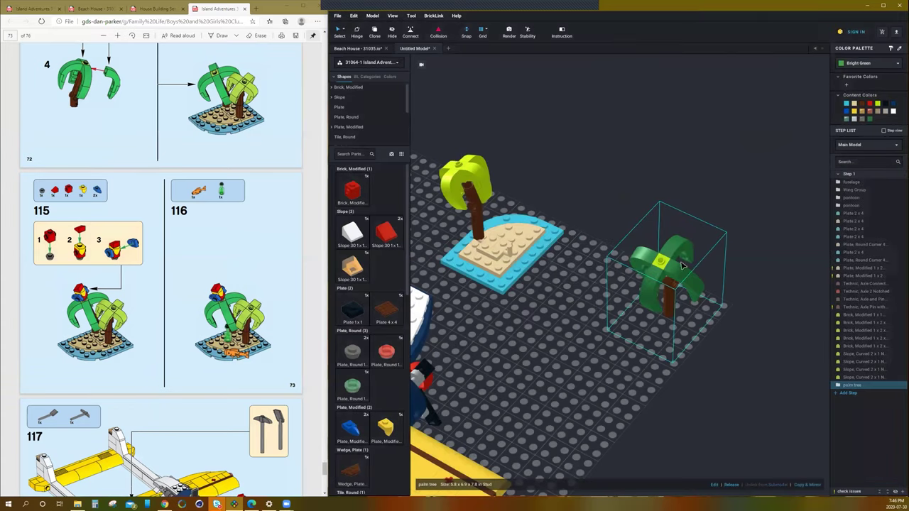
# Move the palm tree submodel onto the tan sand area of the island, beside the lime tree
pyautogui.moveTo(614, 276); pyautogui.dragTo(506, 252)
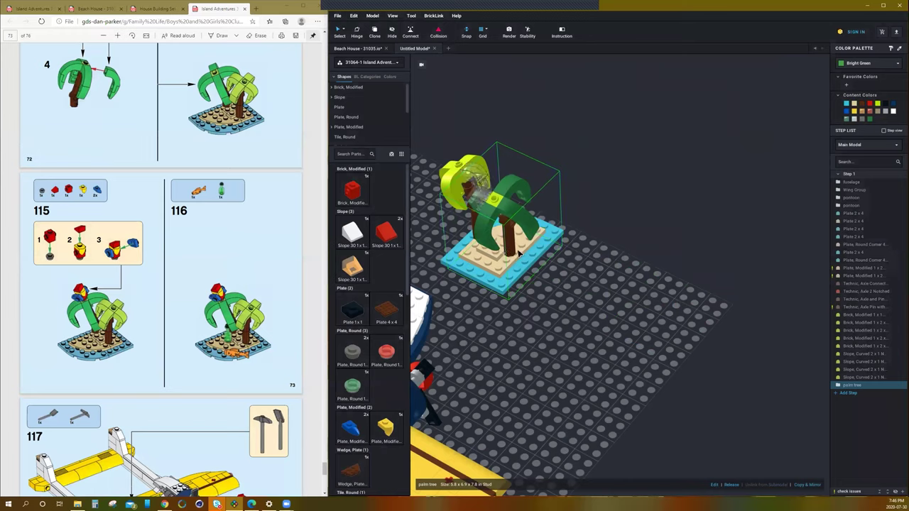
pyautogui.moveTo(517, 233); pyautogui.dragTo(516, 234)
pyautogui.moveTo(501, 266); pyautogui.dragTo(513, 290)
pyautogui.click(568, 323)
# Place the gray 1 x 1 round plate on the baseplate and stack the red 1 x 1 brick with studs on 2 sides on it
pyautogui.moveTo(575, 315); pyautogui.dragTo(608, 290, button='right')
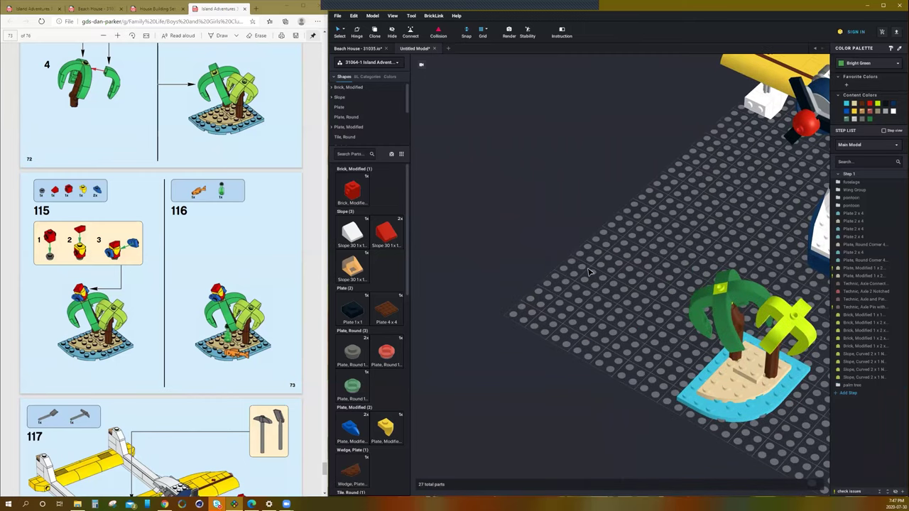
pyautogui.moveTo(609, 305); pyautogui.dragTo(539, 245, button='middle')
pyautogui.click(354, 360)
pyautogui.click(505, 285)
pyautogui.press('Escape')
pyautogui.click(359, 190)
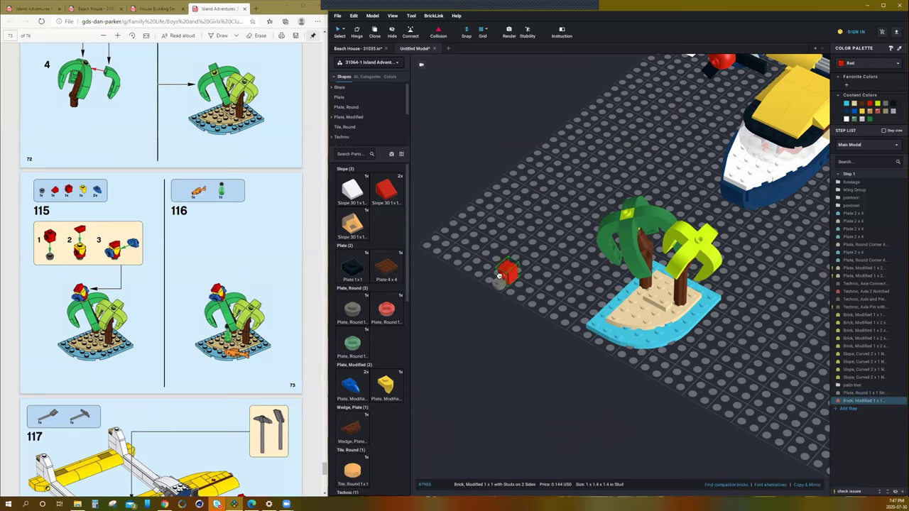
pyautogui.click(498, 275)
pyautogui.press('Escape')
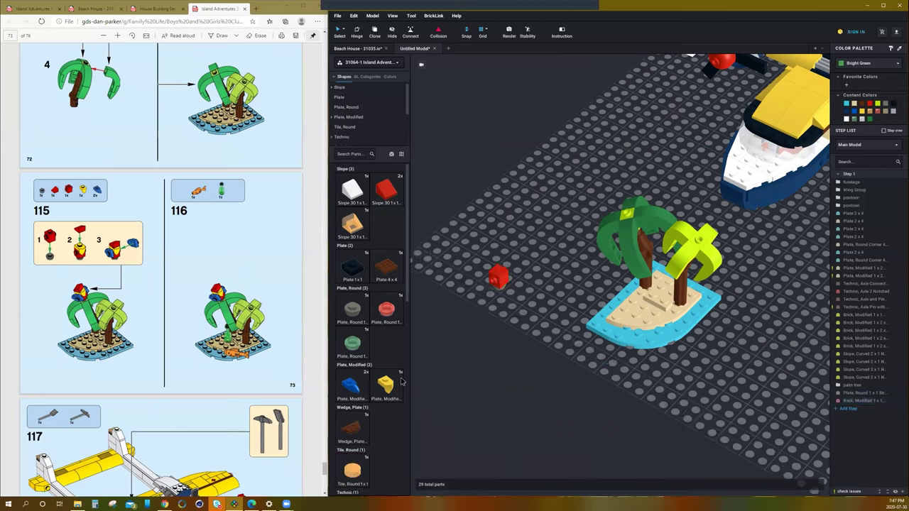
# Attach the yellow Plate, Modified 1 x 1 with Tooth Vertical on top of the red brick
pyautogui.click(386, 384)
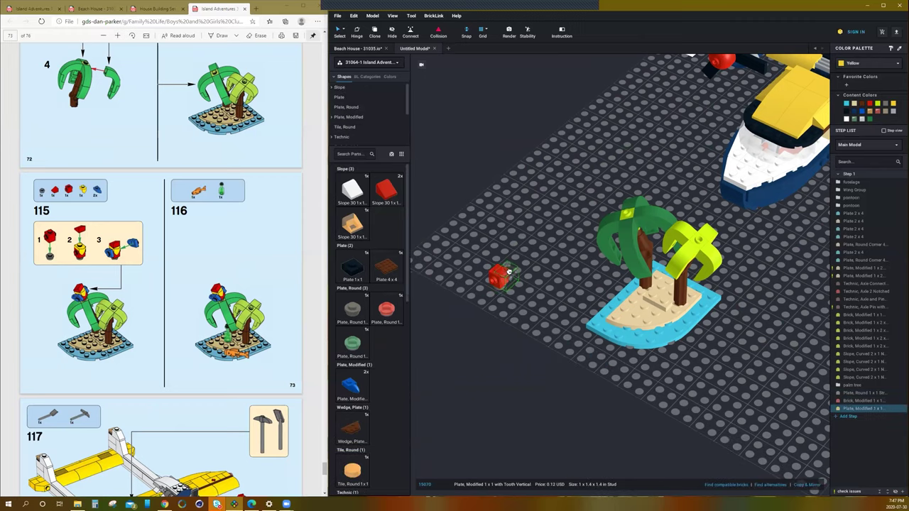
pyautogui.click(499, 270)
pyautogui.press('Escape')
# Attach the two blue Plate, Modified 1 x 1 with Tooth Horizontal pieces to the red brick's side studs as wings
pyautogui.click(350, 385)
pyautogui.scroll(2, 454, 326)
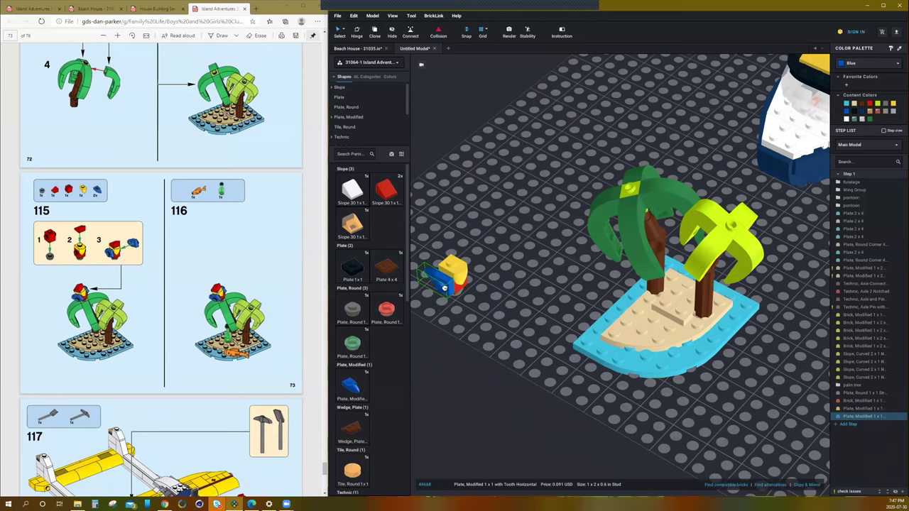
pyautogui.click(447, 290)
pyautogui.press('Right')
pyautogui.press('Right')
pyautogui.moveTo(524, 286); pyautogui.dragTo(628, 287, button='right')
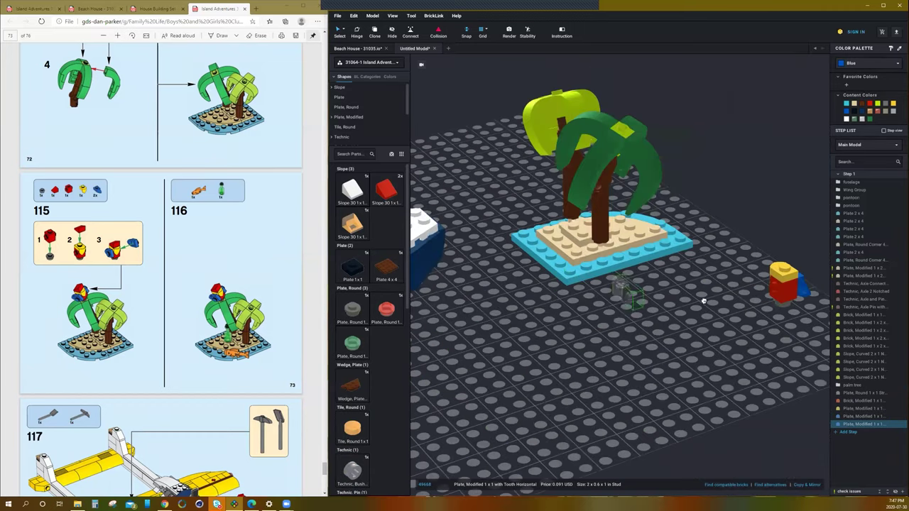
pyautogui.click(772, 294)
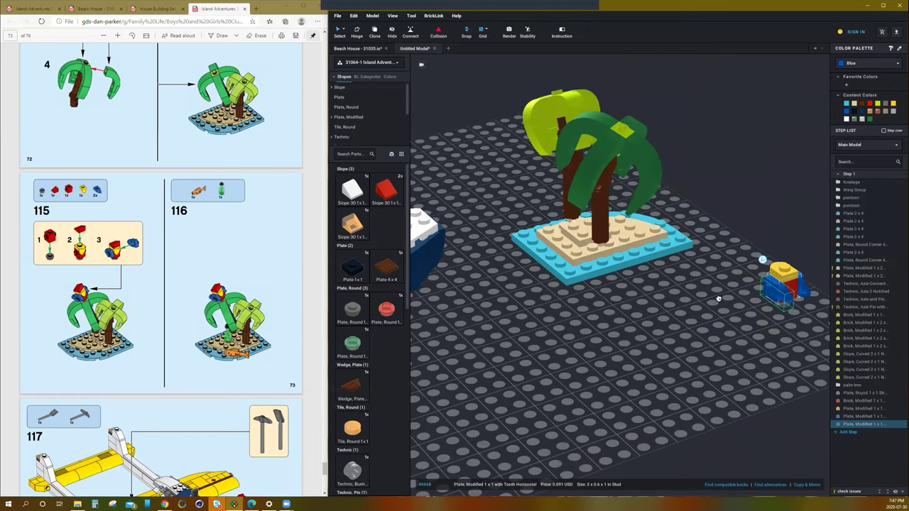
pyautogui.press('Escape')
# Attach a red Slope 30 1 x 1 x 2/3 on top of the yellow tooth plate as the parrot's head
pyautogui.moveTo(707, 298); pyautogui.dragTo(613, 268, button='right')
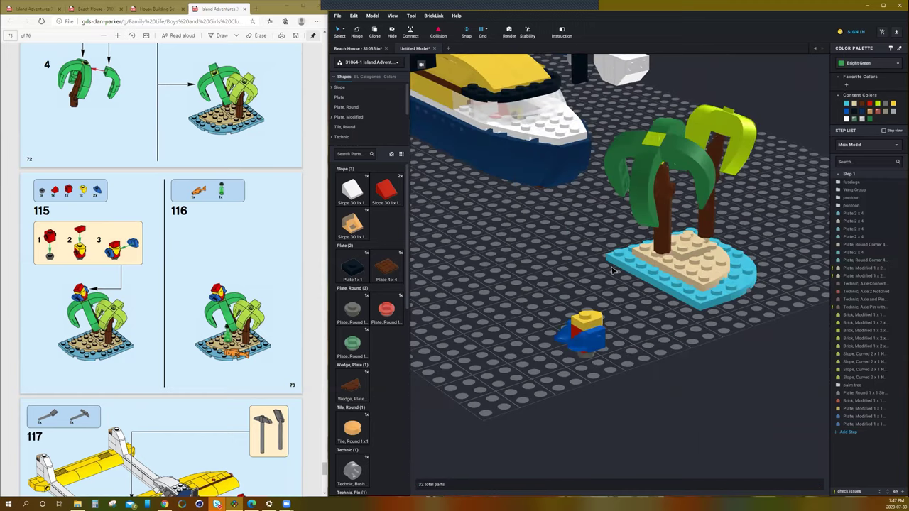
pyautogui.click(382, 196)
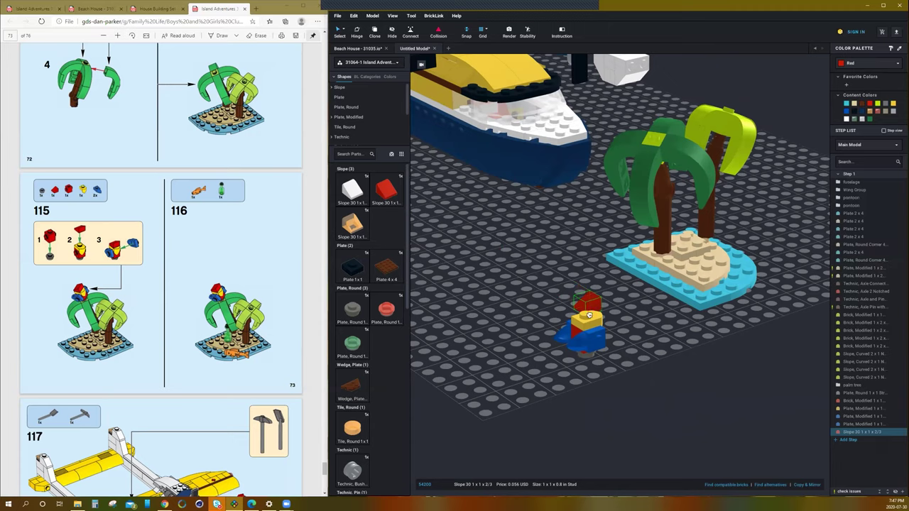
pyautogui.click(589, 313)
pyautogui.hotkey('ctrl', 'z')
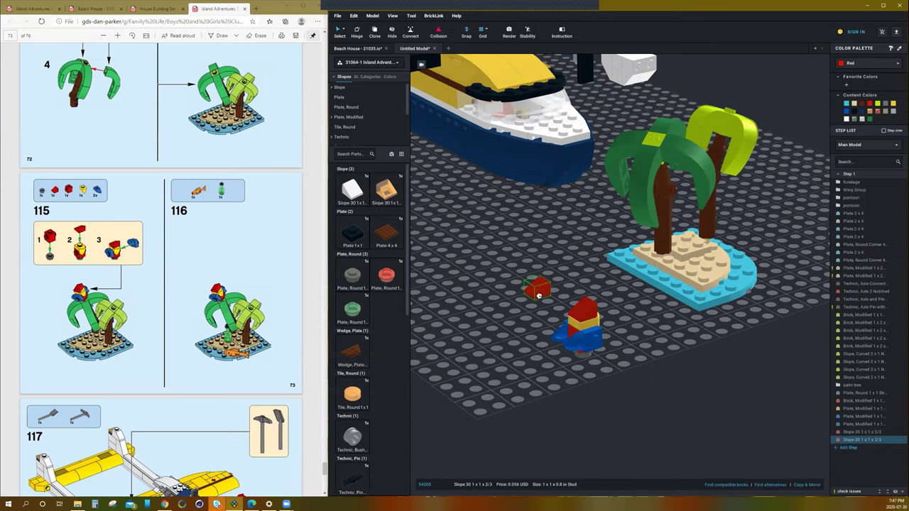
pyautogui.press('Escape')
# Group the six parrot parts into a submodel named "parrot"
pyautogui.moveTo(514, 301); pyautogui.dragTo(480, 249, button='right')
pyautogui.moveTo(504, 233); pyautogui.dragTo(426, 307)
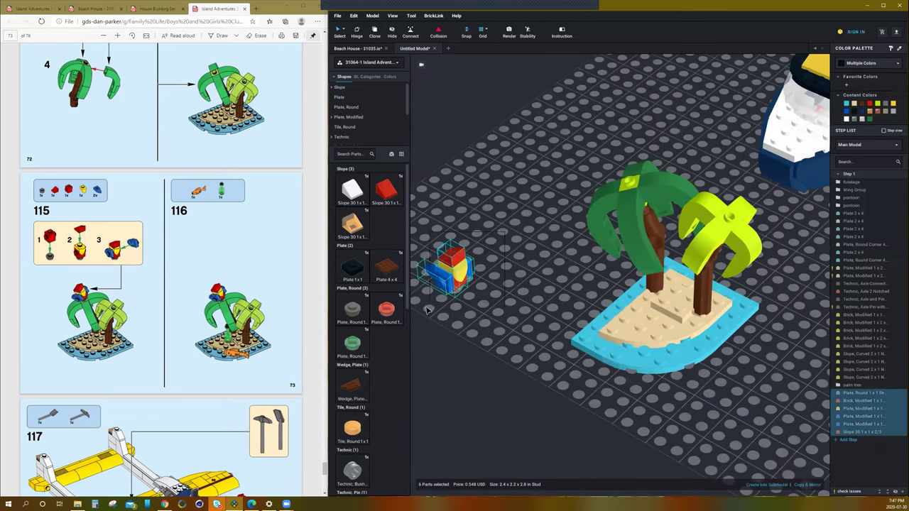
pyautogui.click(757, 486)
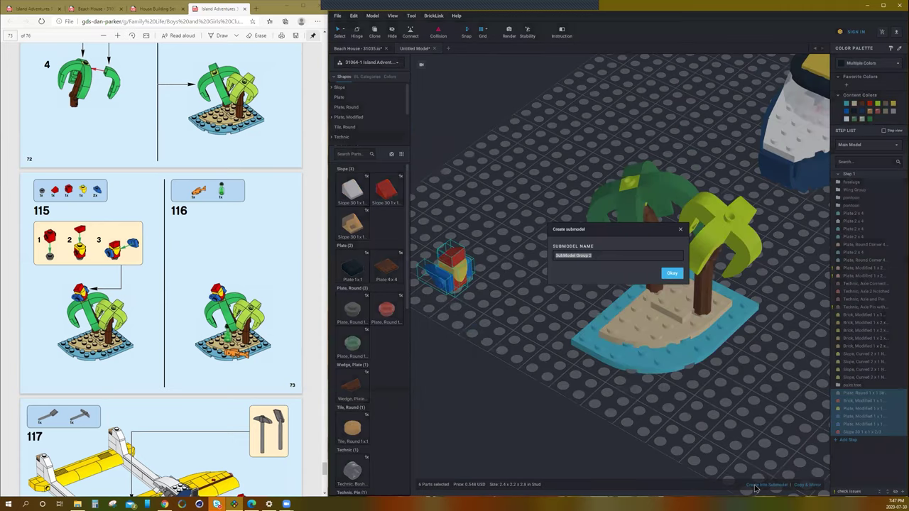
pyautogui.write('parrot')
pyautogui.press('Return')
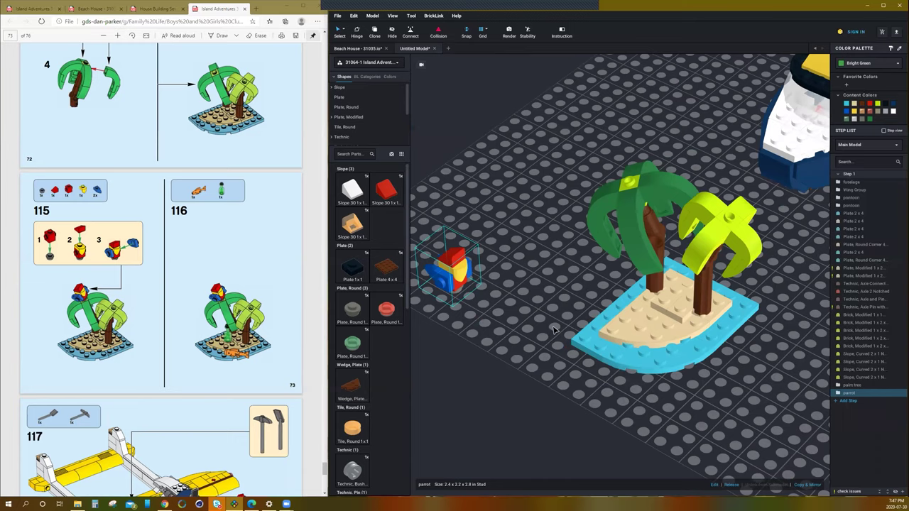
# Turn the parrot submodel and perch it on top of the green palm tree
pyautogui.moveTo(556, 253); pyautogui.dragTo(634, 185)
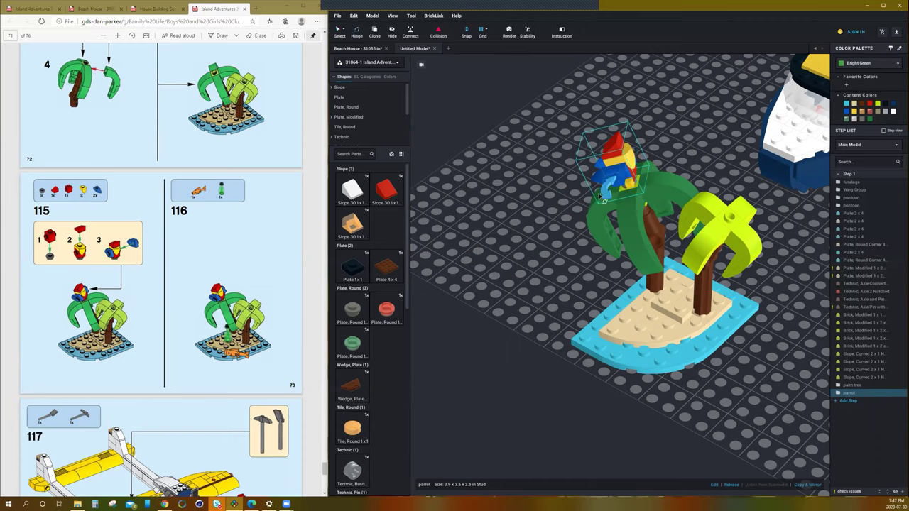
pyautogui.press('Right')
pyautogui.moveTo(611, 196); pyautogui.dragTo(605, 175)
pyautogui.click(523, 214)
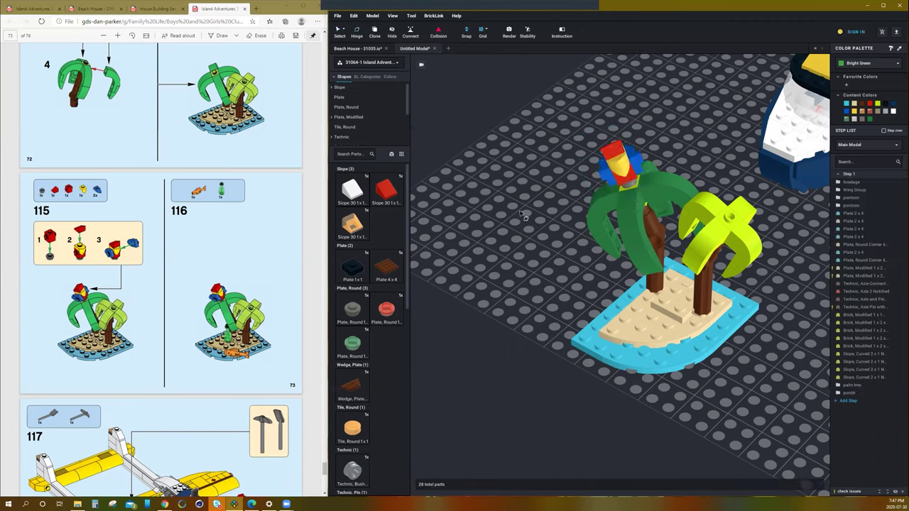
# Place the transparent green minifigure bottle on the island beside the green palm tree
pyautogui.scroll(-3, 553, 205)
pyautogui.moveTo(552, 204); pyautogui.dragTo(531, 211, button='right')
pyautogui.scroll(-7, 362, 328)
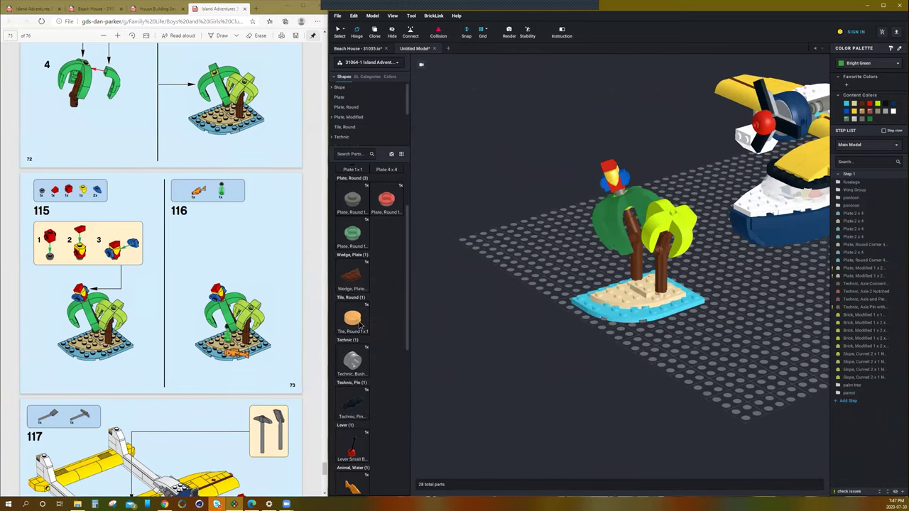
pyautogui.scroll(-1, 362, 328)
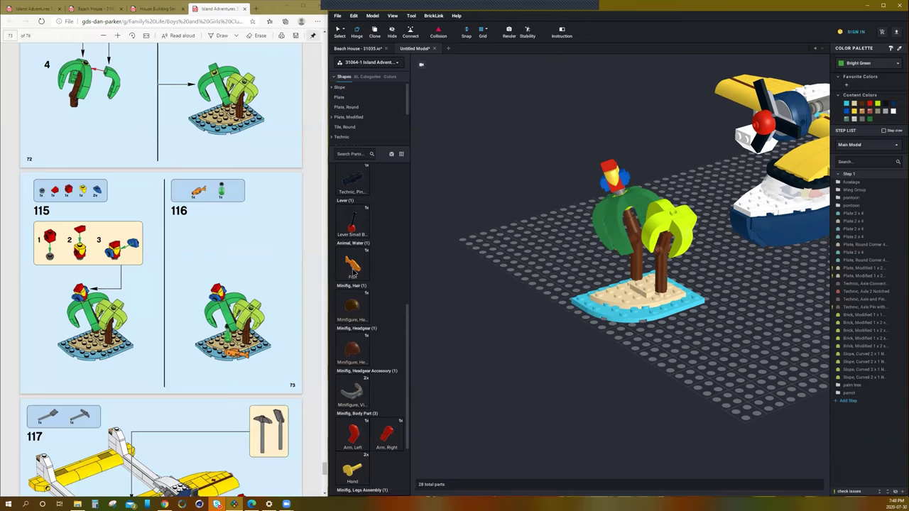
pyautogui.scroll(-3, 366, 341)
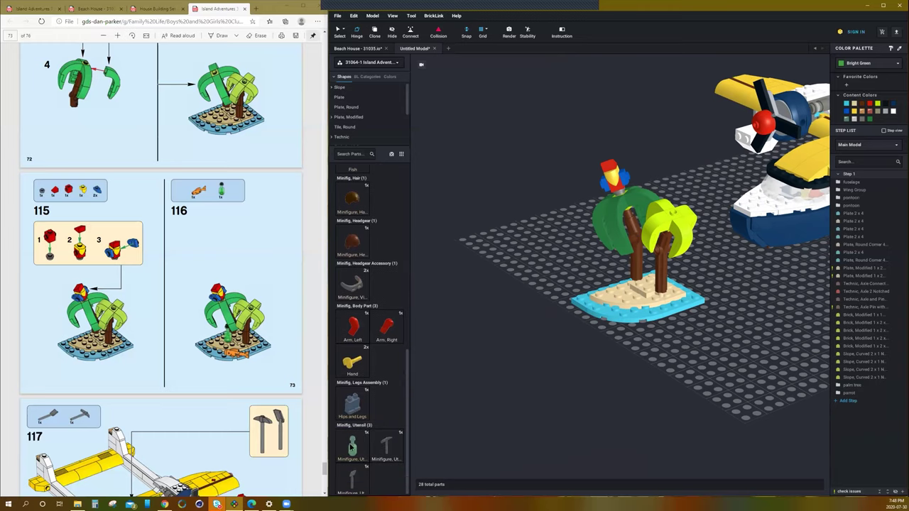
pyautogui.moveTo(360, 455); pyautogui.dragTo(605, 265)
pyautogui.click(603, 267)
pyautogui.press('Escape')
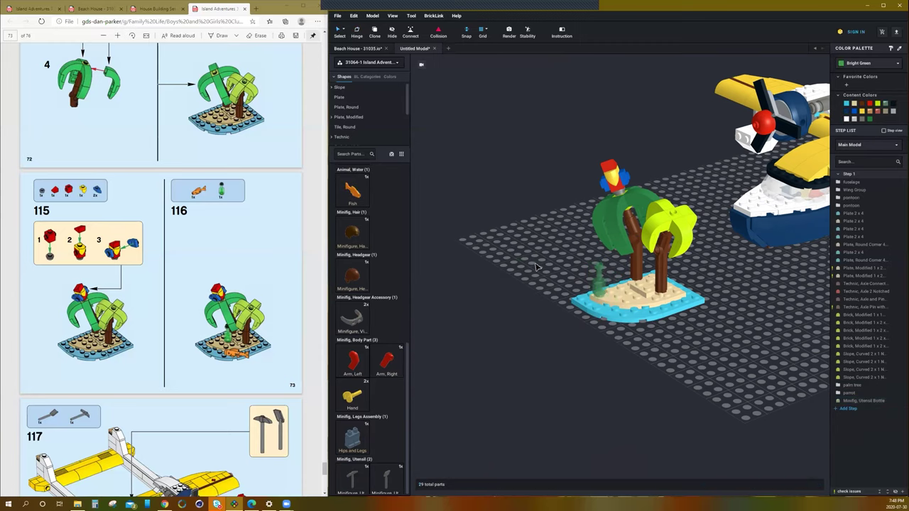
# Check instruction step 117 for the shovel and pickaxe, and examine the seaplane's rear opening
pyautogui.scroll(-2, 535, 268)
pyautogui.moveTo(712, 352); pyautogui.dragTo(672, 347, button='right')
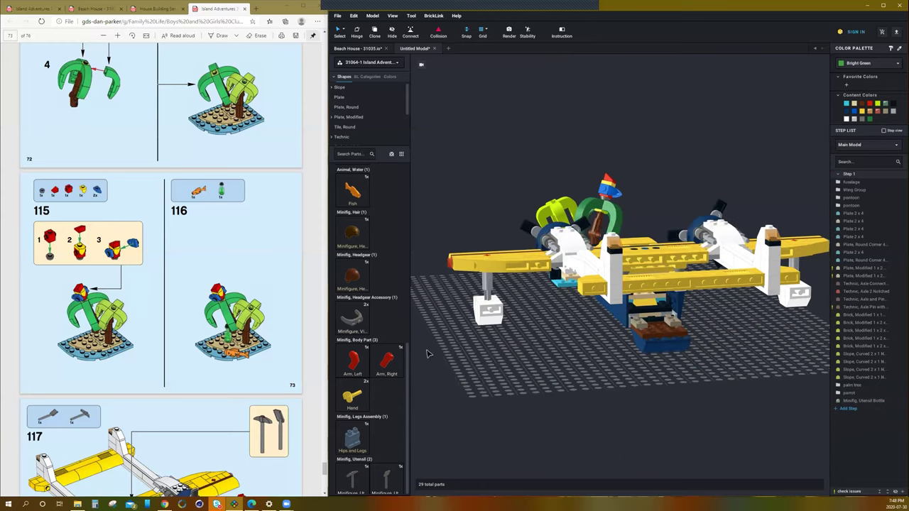
pyautogui.scroll(-3, 283, 331)
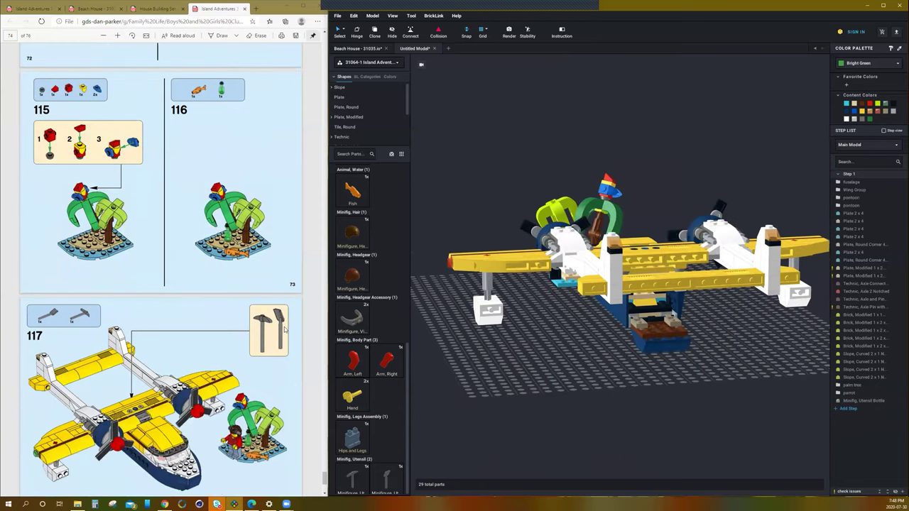
pyautogui.scroll(-5, 284, 325)
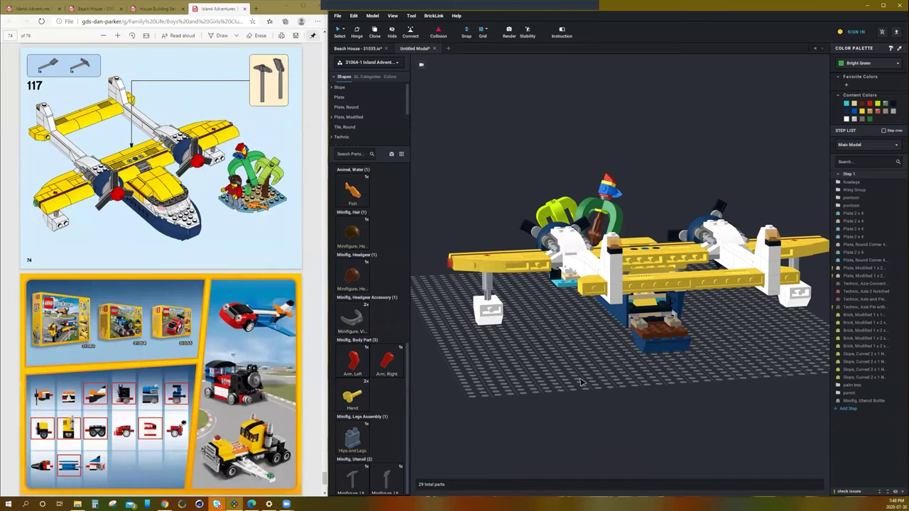
pyautogui.moveTo(585, 375); pyautogui.dragTo(580, 371, button='right')
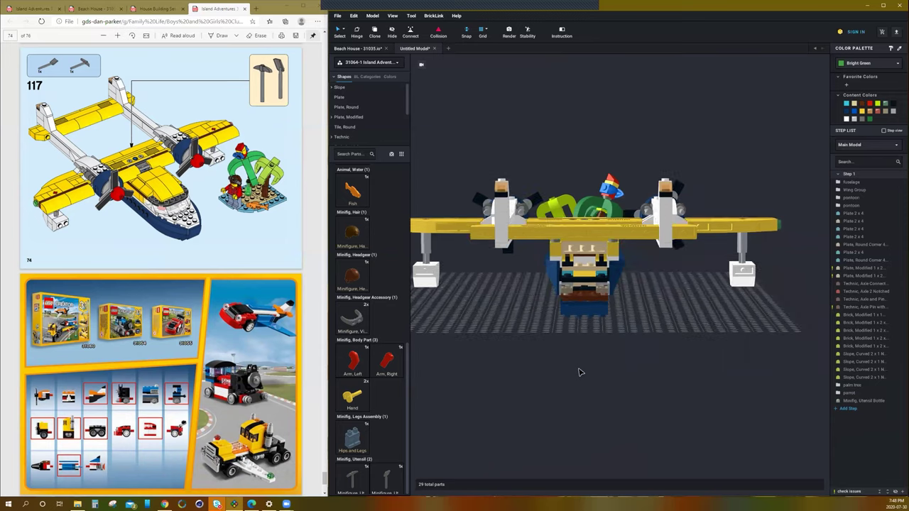
pyautogui.scroll(4, 576, 333)
pyautogui.scroll(5, 577, 333)
pyautogui.moveTo(587, 335); pyautogui.dragTo(589, 333, button='right')
pyautogui.scroll(-3, 589, 334)
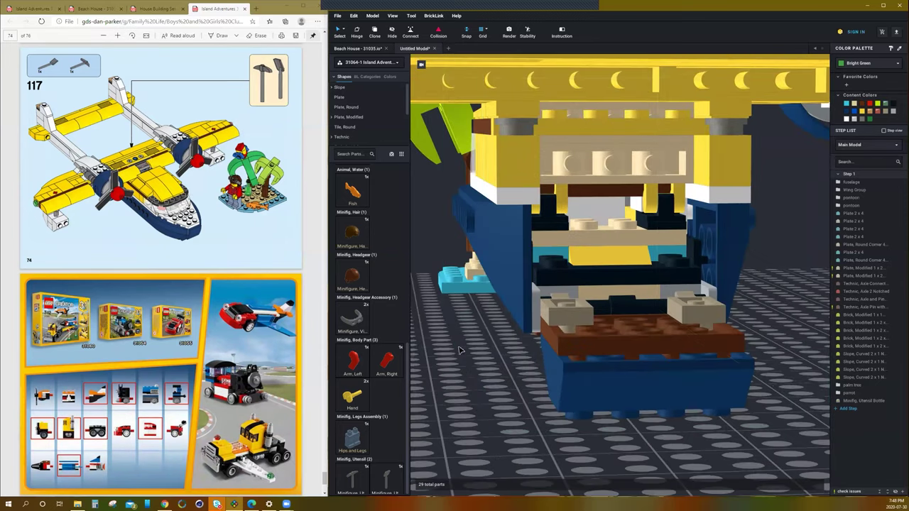
pyautogui.scroll(-2, 454, 348)
pyautogui.scroll(-2, 472, 345)
pyautogui.moveTo(478, 347); pyautogui.dragTo(525, 352, button='right')
pyautogui.scroll(-3, 523, 351)
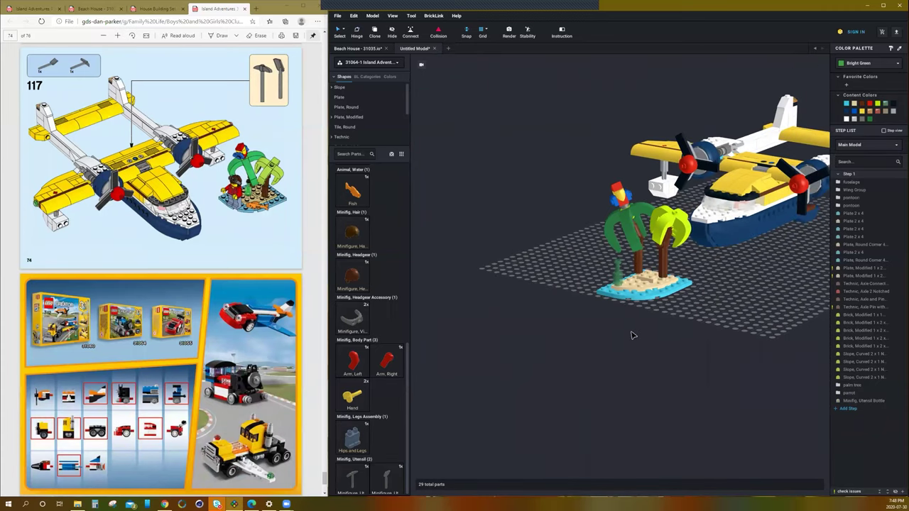
# Group the whole island, with both trees, the parrot and the bottle, into a submodel named "Island"
pyautogui.scroll(2, 631, 335)
pyautogui.moveTo(670, 329); pyautogui.dragTo(626, 335, button='right')
pyautogui.scroll(-2, 626, 335)
pyautogui.moveTo(552, 319); pyautogui.dragTo(614, 362, button='right')
pyautogui.moveTo(626, 341); pyautogui.dragTo(494, 411)
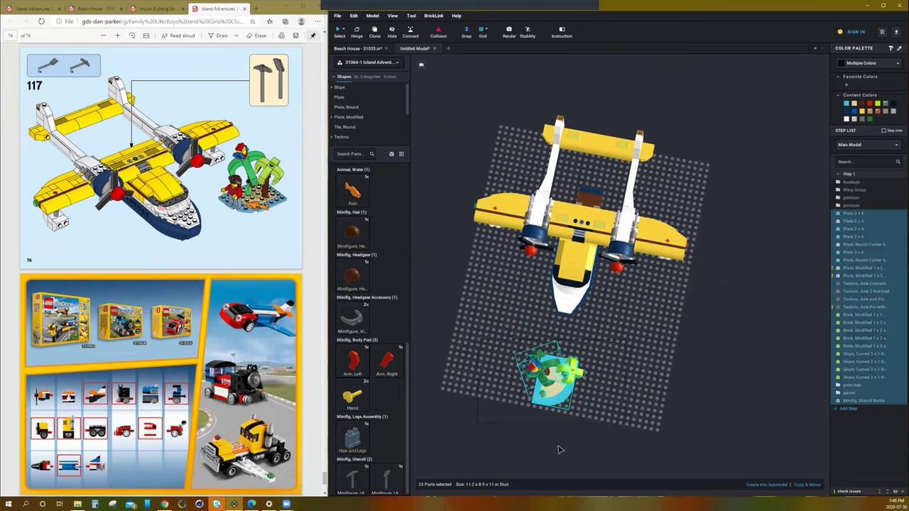
pyautogui.click(761, 486)
pyautogui.press('BackSpace')
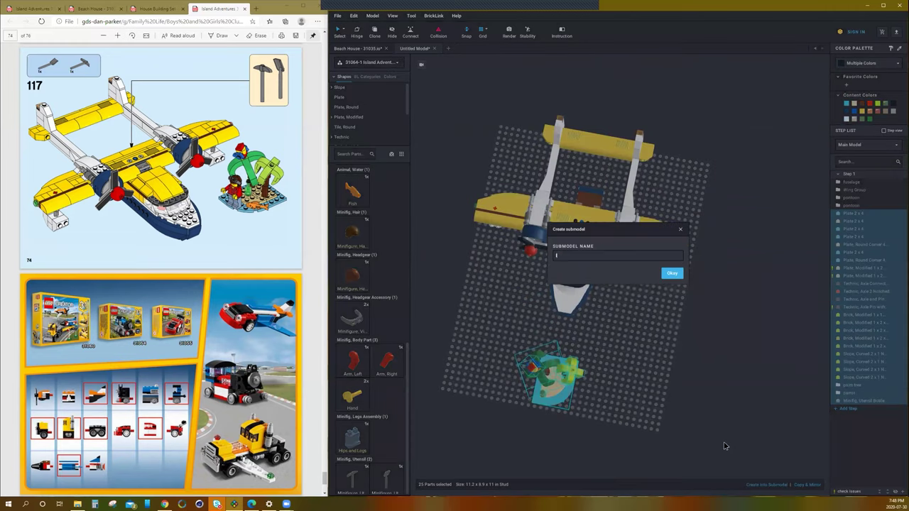
pyautogui.press('Return')
pyautogui.moveTo(762, 428); pyautogui.dragTo(644, 363, button='right')
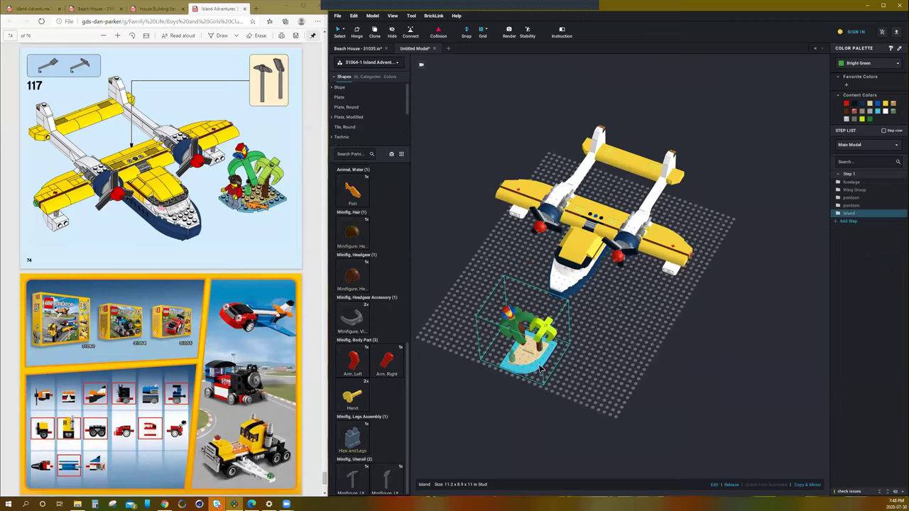
# Move the Island submodel away from the seaplane's nose into the open space beyond its wing tip
pyautogui.moveTo(485, 308); pyautogui.dragTo(452, 275)
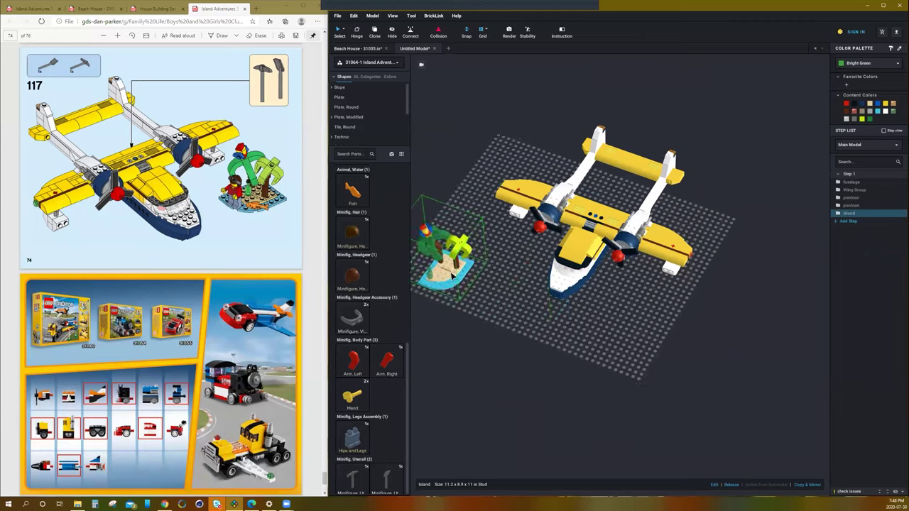
pyautogui.click(530, 319)
pyautogui.moveTo(529, 319); pyautogui.dragTo(527, 301, button='right')
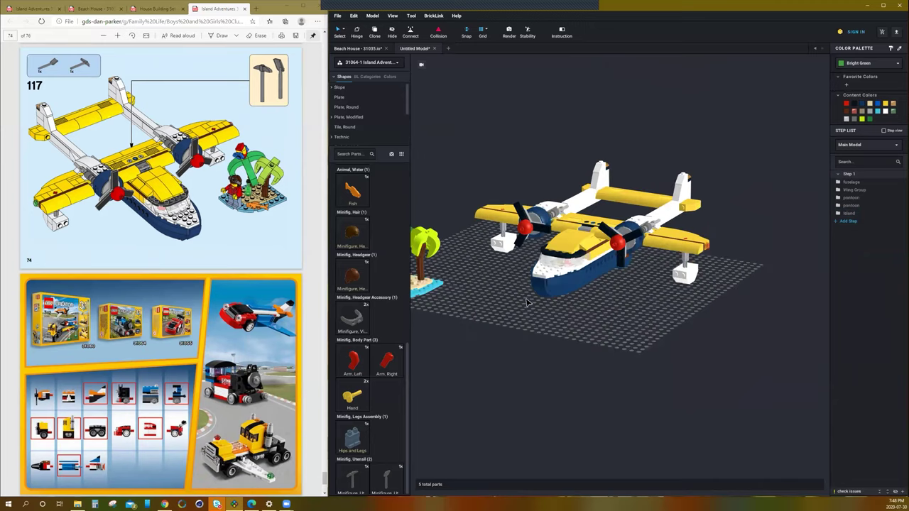
pyautogui.scroll(3, 478, 270)
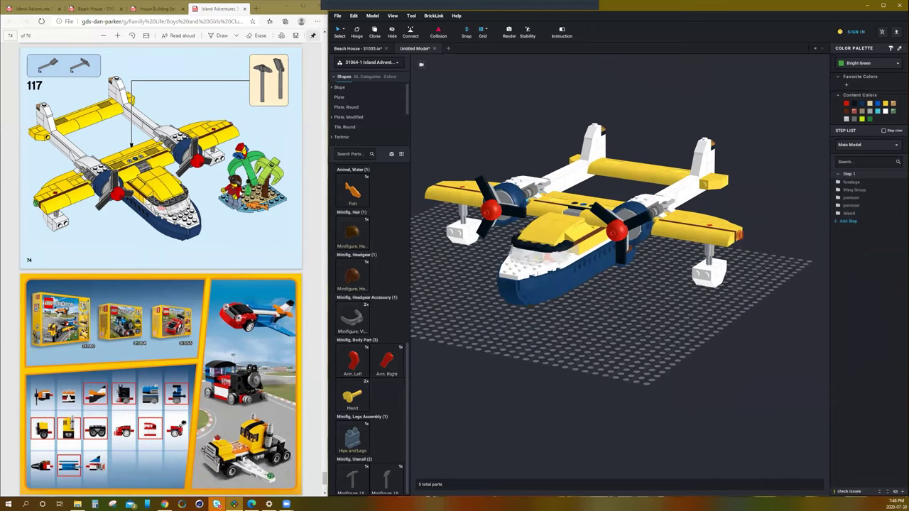
pyautogui.scroll(4, 248, 206)
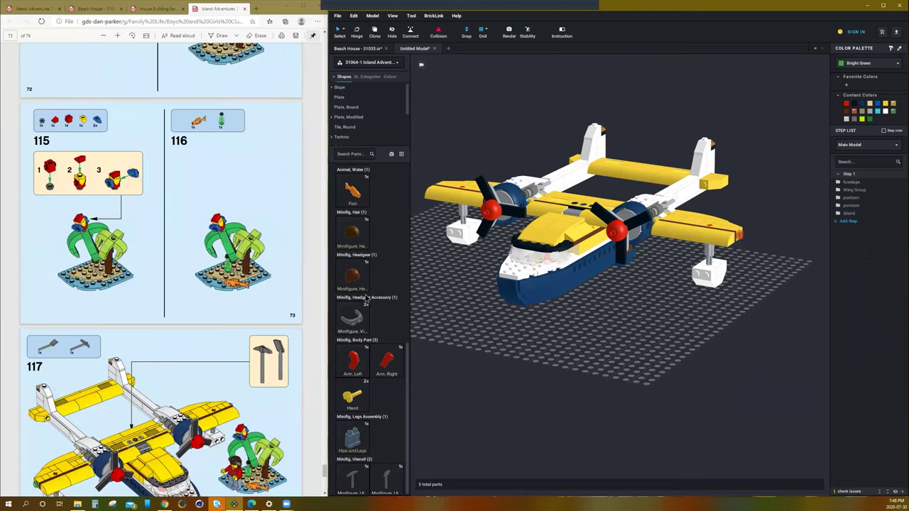
# Place the brown minifigure aviator cap on the baseplate in front of the seaplane
pyautogui.click(349, 276)
pyautogui.click(631, 341)
pyautogui.press('Delete')
pyautogui.rightClick(587, 356)
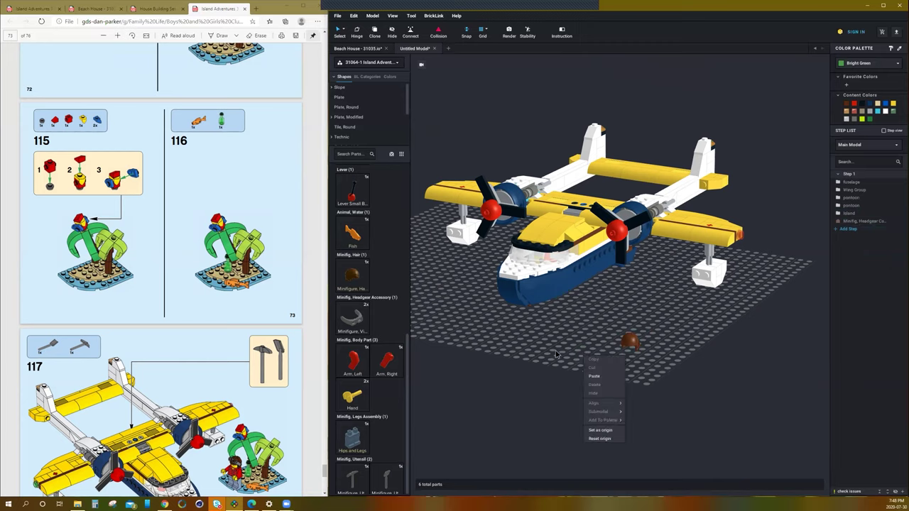
pyautogui.click(455, 351)
# Turn the minifigure visor goggles and fit them onto the front of the brown aviator cap
pyautogui.click(348, 322)
pyautogui.scroll(5, 623, 384)
pyautogui.press('Right')
pyautogui.press('Right')
pyautogui.click(648, 419)
pyautogui.press('Escape')
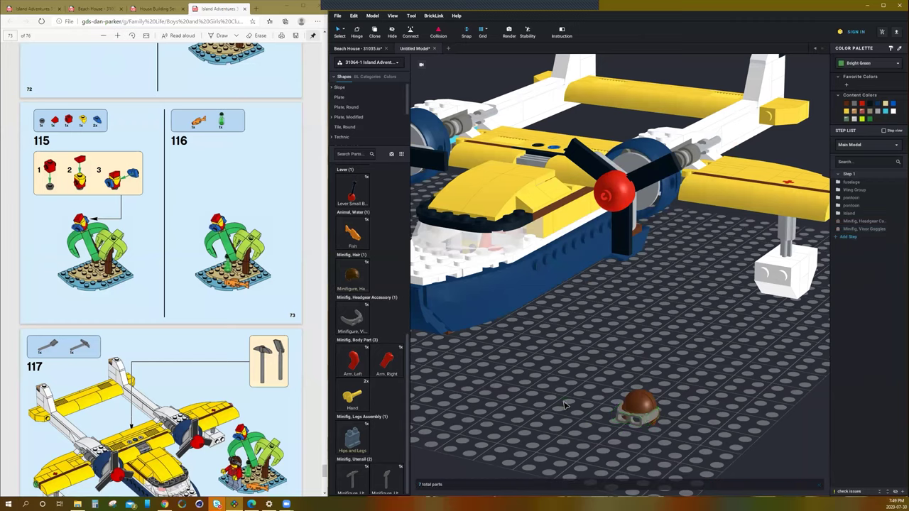
# Stand one sand blue Hips and Legs assembly on the baseplate next to the aviator cap
pyautogui.moveTo(350, 438); pyautogui.dragTo(543, 406)
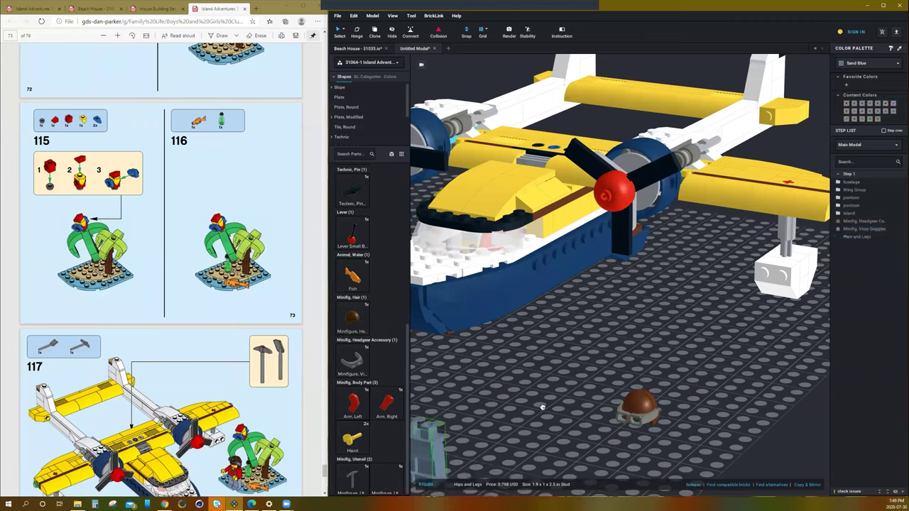
pyautogui.click(553, 382)
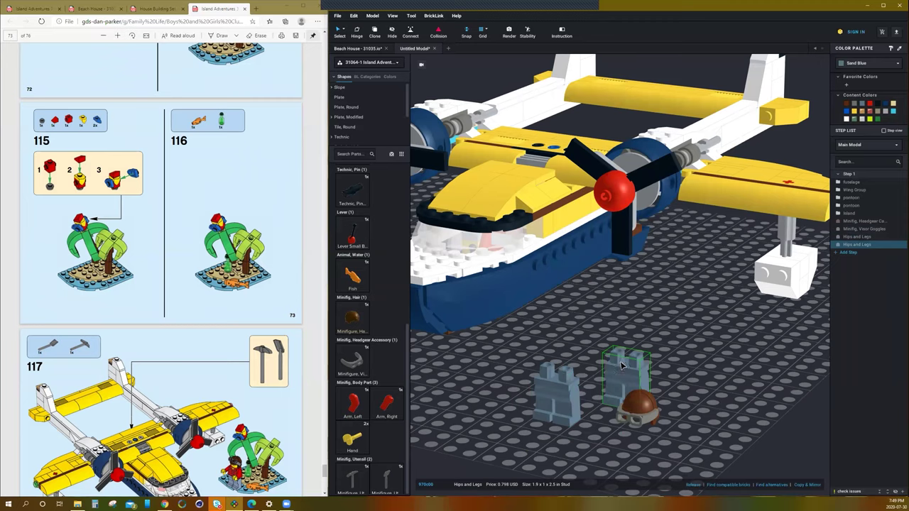
pyautogui.press('Escape')
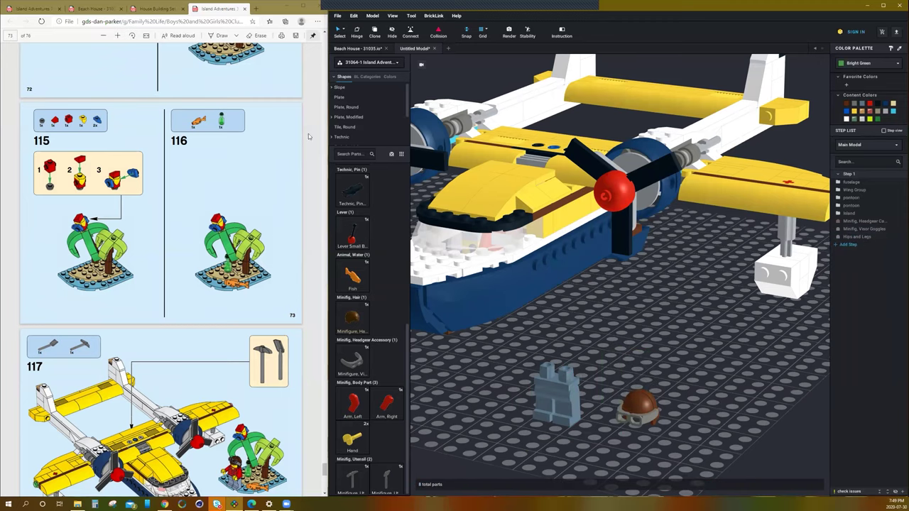
# Switch the parts palette from the set's parts to Master and display the Minifig, Torso category
pyautogui.scroll(2, 309, 136)
pyautogui.click(365, 63)
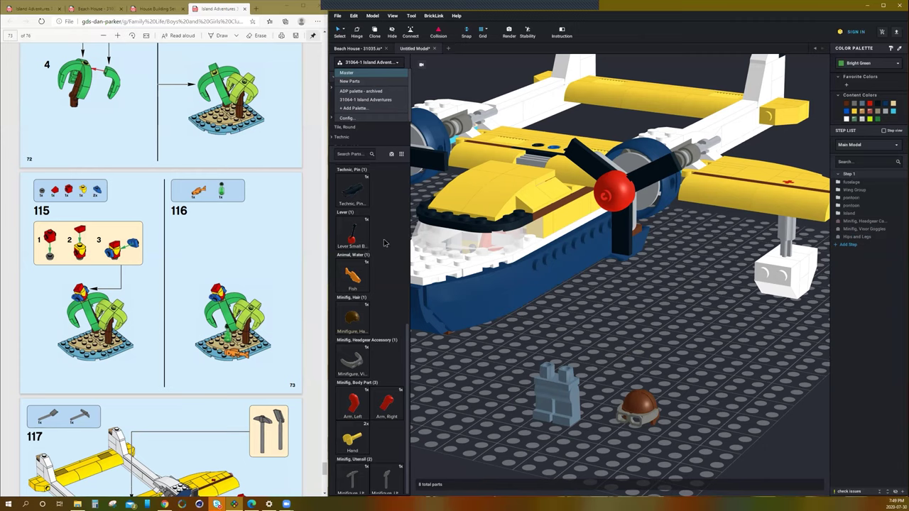
pyautogui.press('Return')
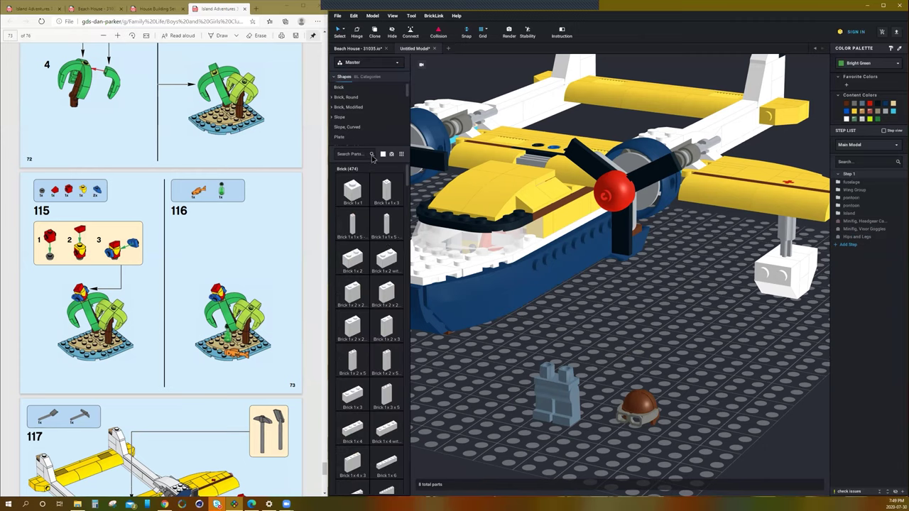
pyautogui.scroll(-5, 356, 120)
pyautogui.scroll(-5, 359, 121)
pyautogui.scroll(-3, 368, 122)
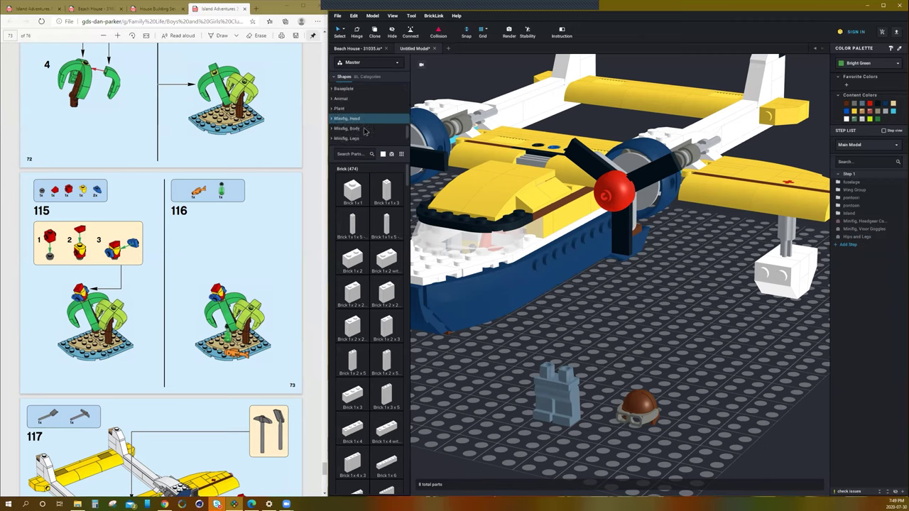
pyautogui.click(364, 128)
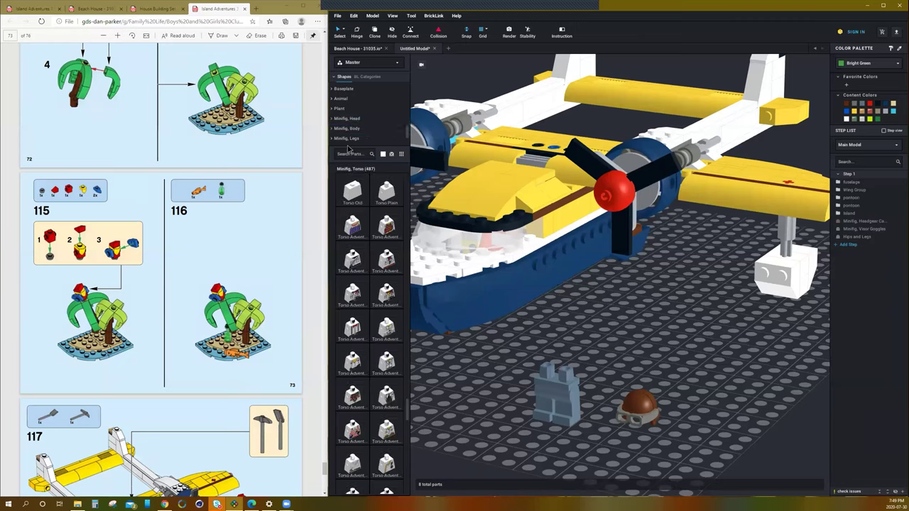
pyautogui.click(332, 129)
# Try the Adventurers Desert torso with white shirt, jacket and belt pouches next to the legs
pyautogui.scroll(-1, 357, 135)
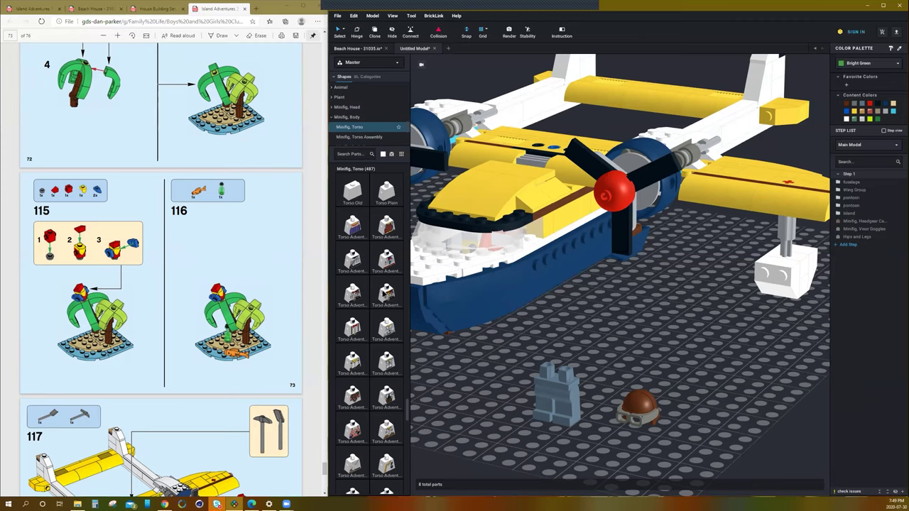
pyautogui.scroll(-3, 371, 318)
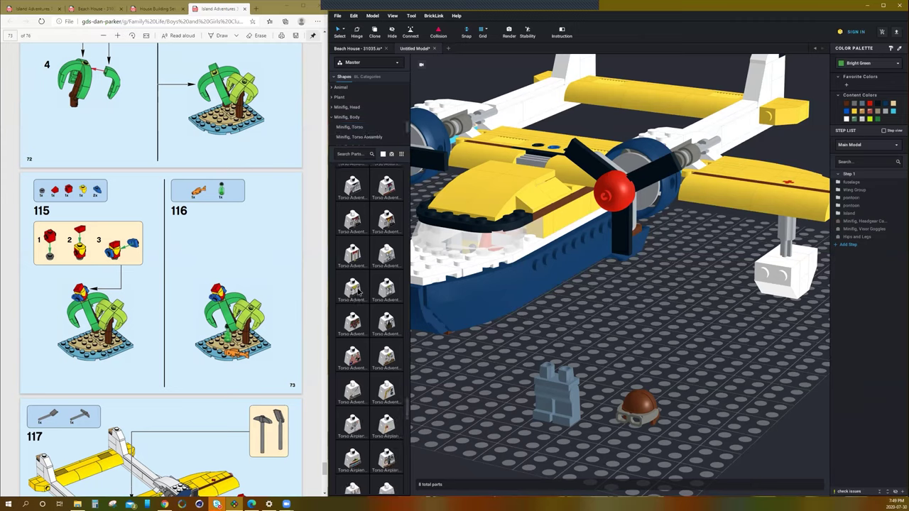
pyautogui.moveTo(358, 291); pyautogui.dragTo(492, 370)
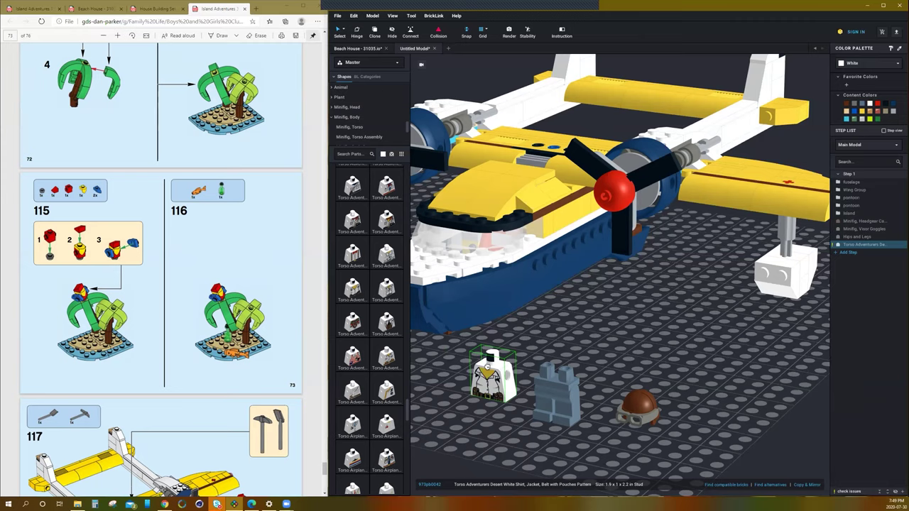
pyautogui.hotkey('ctrl', 'z')
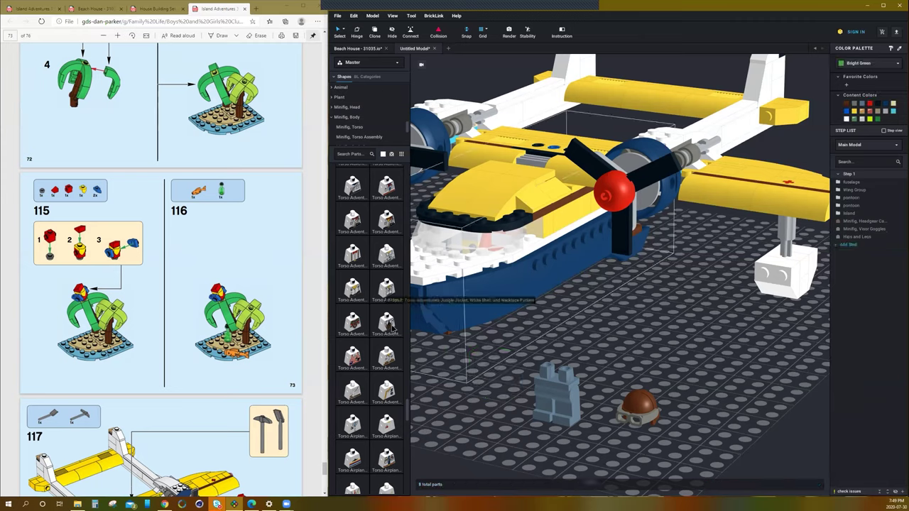
# Add the Adventurers Desert Safari Shirt torso with red bandana and compass, and seat it on the sand blue legs
pyautogui.moveTo(389, 222); pyautogui.dragTo(400, 243)
pyautogui.moveTo(386, 187); pyautogui.dragTo(499, 377)
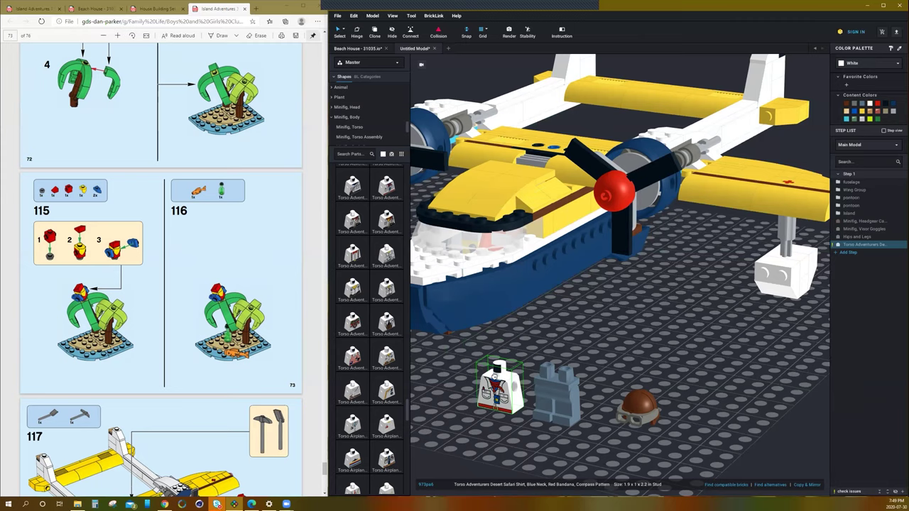
pyautogui.moveTo(499, 376); pyautogui.dragTo(563, 346)
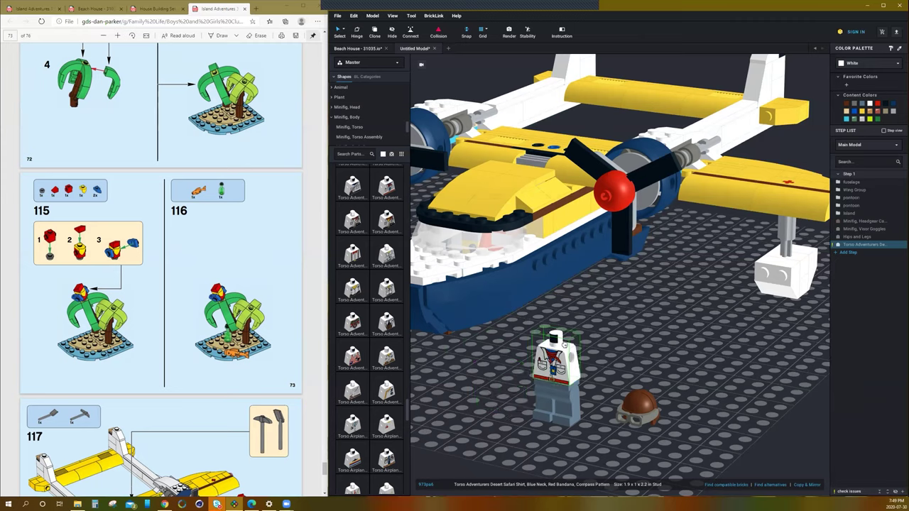
pyautogui.click(564, 346)
pyautogui.press('Escape')
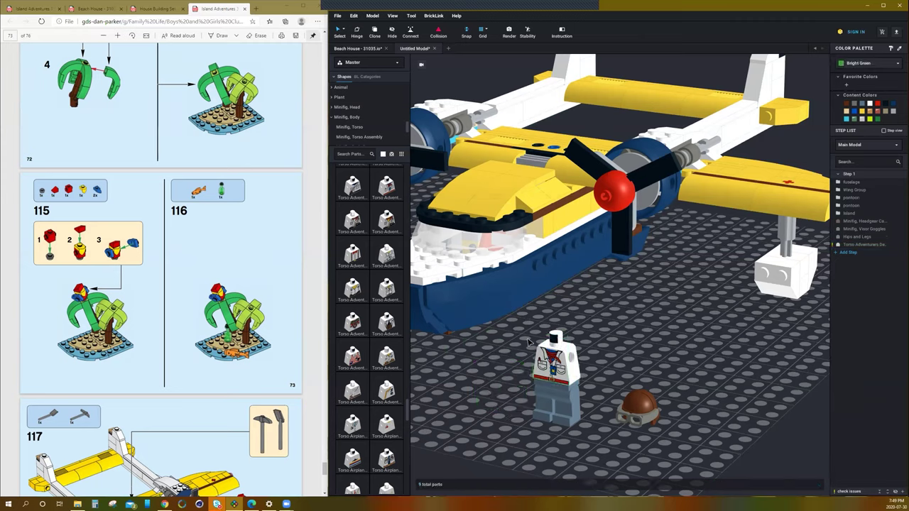
# Browse the Minifig, Torso patterns for one that better matches the figure in the instructions
pyautogui.scroll(-3, 368, 308)
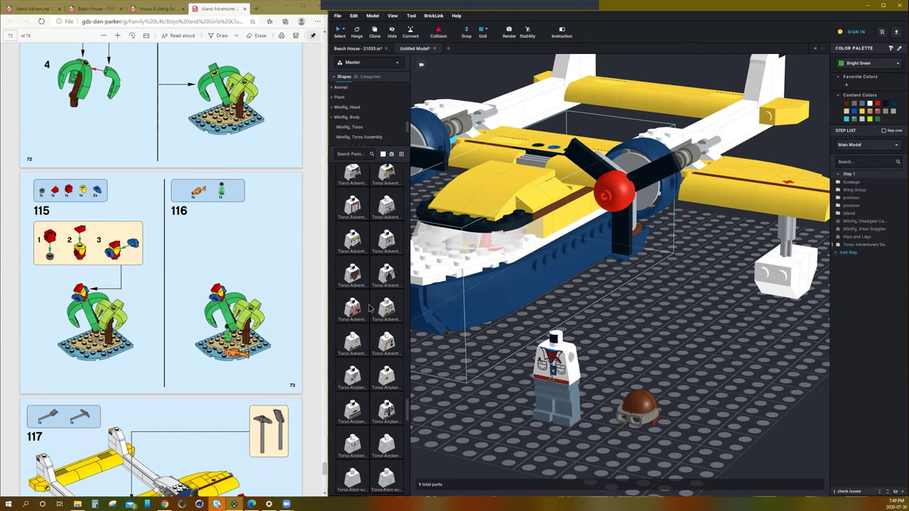
pyautogui.scroll(-5, 368, 307)
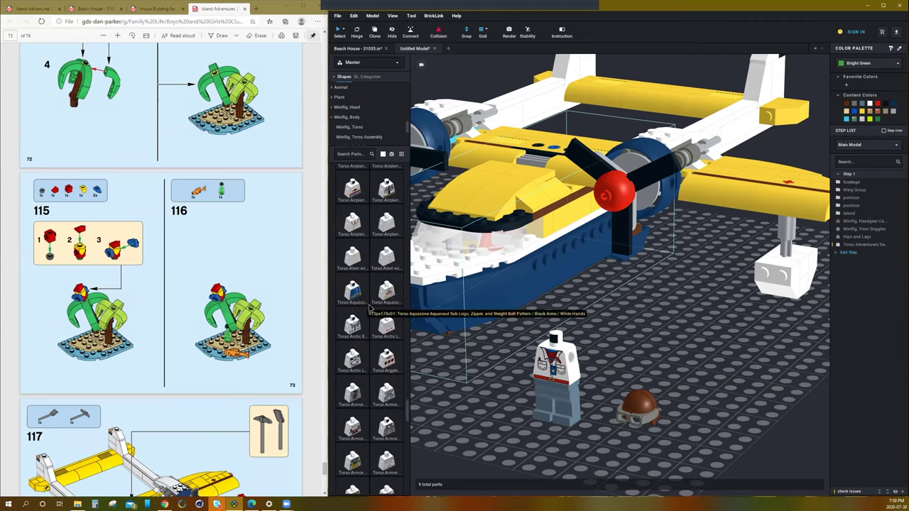
pyautogui.scroll(-6, 371, 348)
pyautogui.scroll(-4, 371, 348)
pyautogui.scroll(-4, 392, 316)
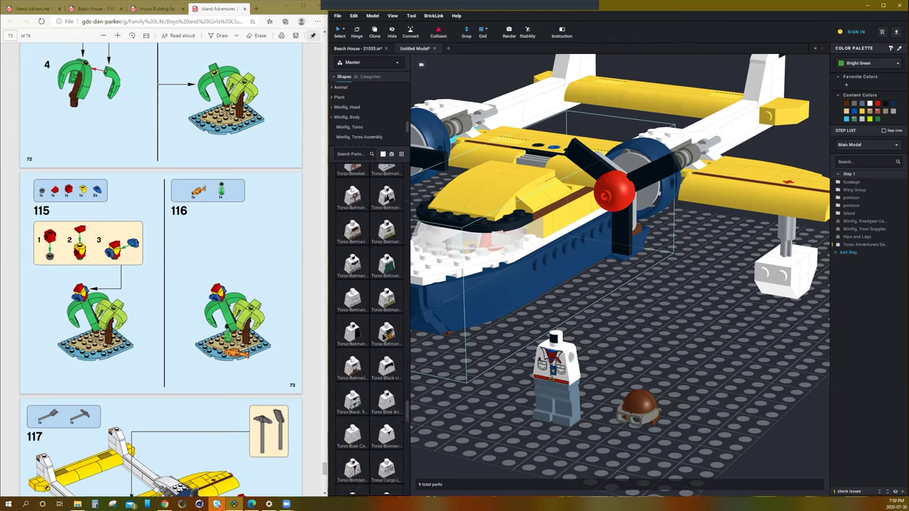
pyautogui.scroll(-8, 396, 359)
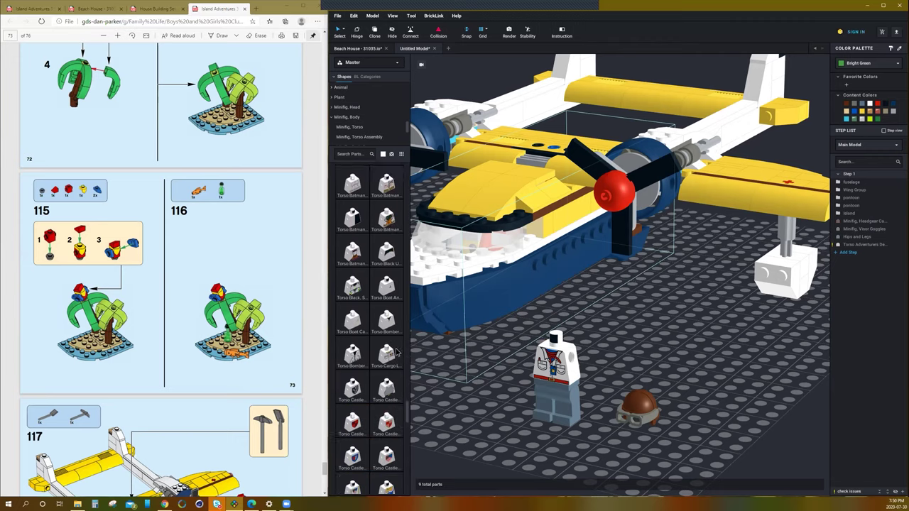
pyautogui.scroll(-10, 384, 349)
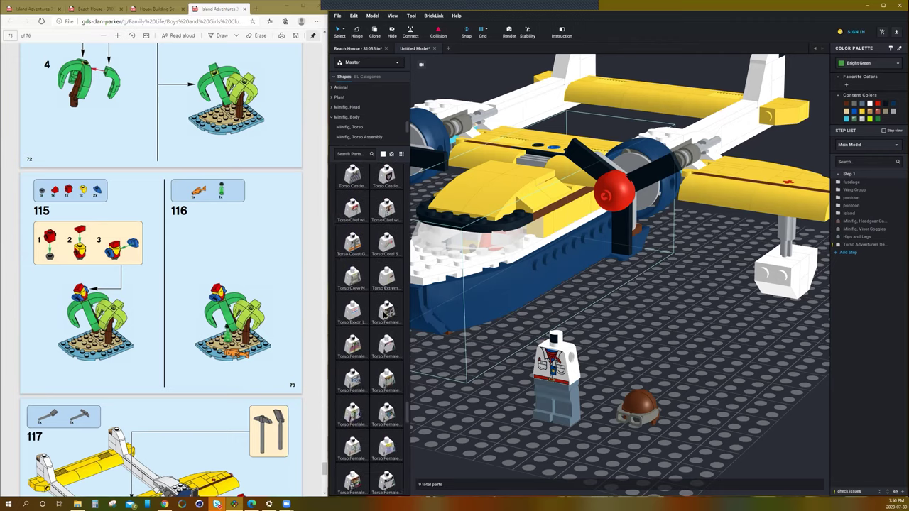
pyautogui.scroll(3, 366, 234)
# Search the Master palette for "pilot" and try the SW Imperial Shuttle Pilot torso on the baseplate
pyautogui.click(361, 154)
pyautogui.write('al')
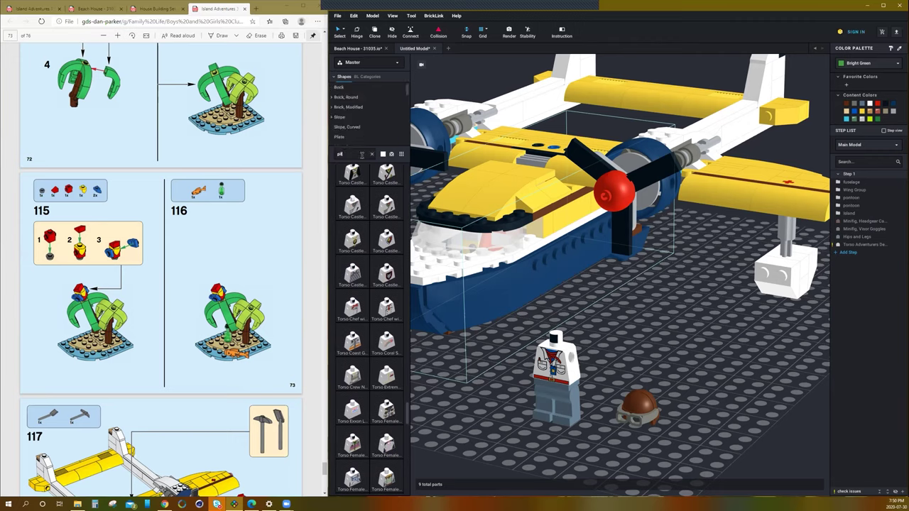
pyautogui.write('lot')
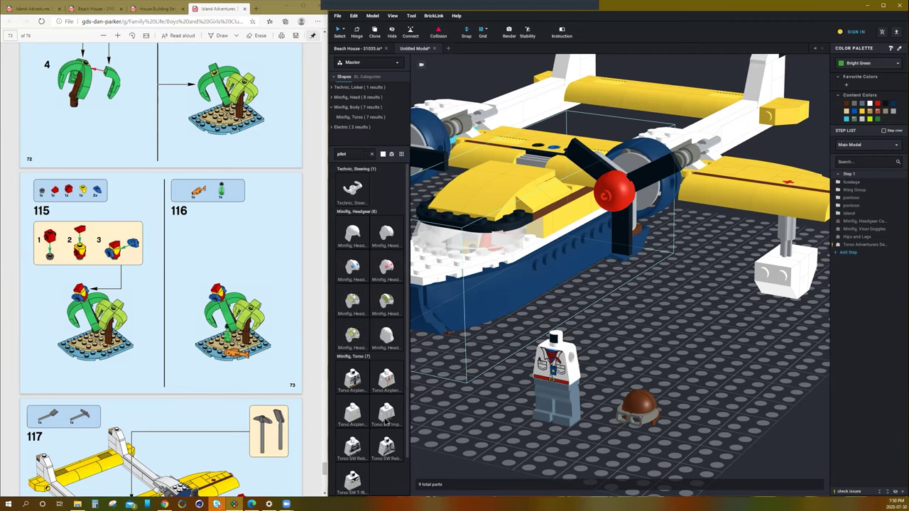
pyautogui.moveTo(434, 428); pyautogui.dragTo(483, 426)
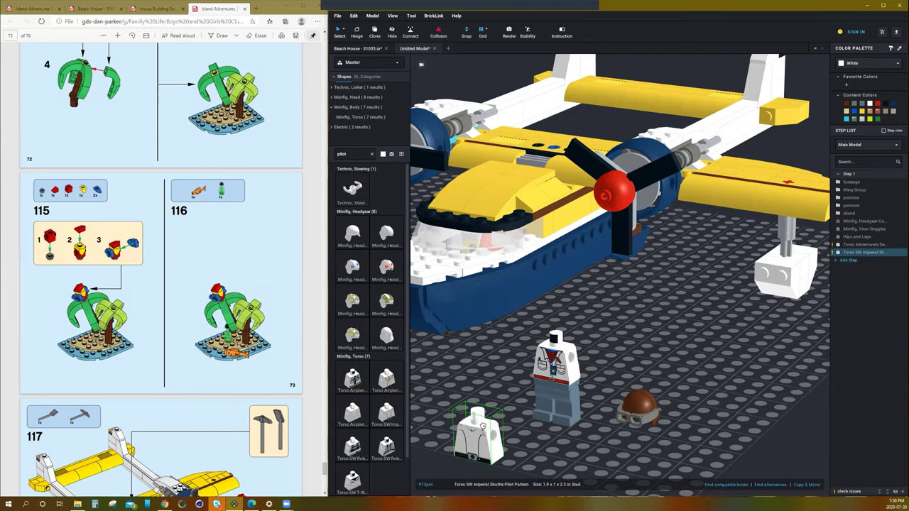
pyautogui.press('Delete')
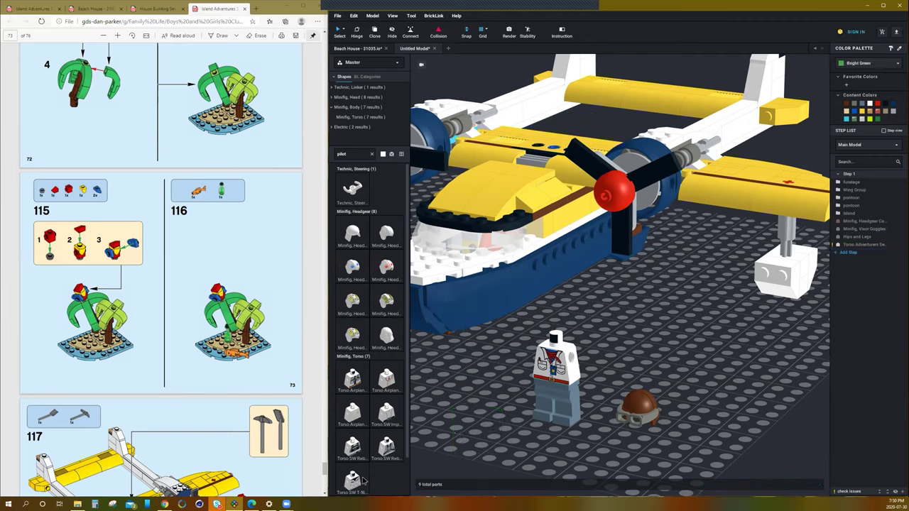
# Try the Airplane Pilot torso with double-breasted suit, tie and gold buttons, and check the remaining pilot parts
pyautogui.moveTo(361, 485); pyautogui.dragTo(384, 382)
pyautogui.moveTo(447, 399); pyautogui.dragTo(362, 410)
pyautogui.moveTo(444, 410); pyautogui.dragTo(468, 407)
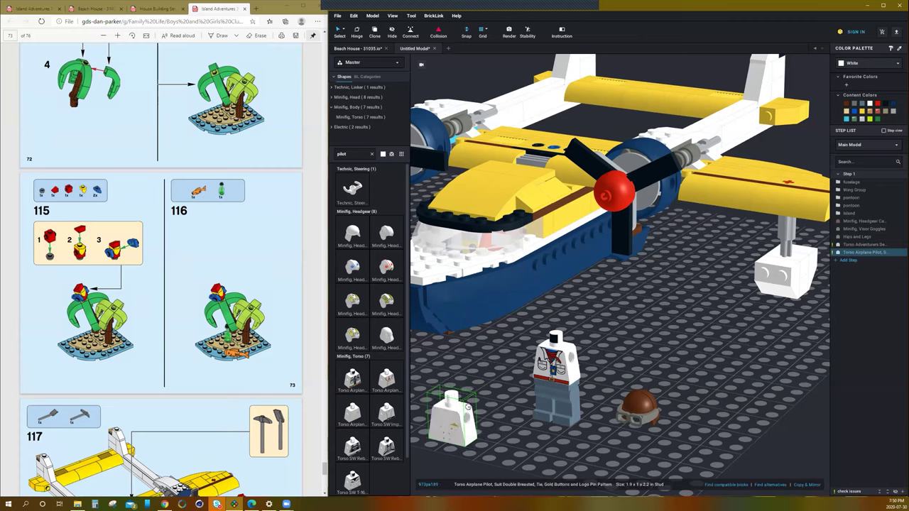
pyautogui.press('Delete')
pyautogui.scroll(-2, 376, 395)
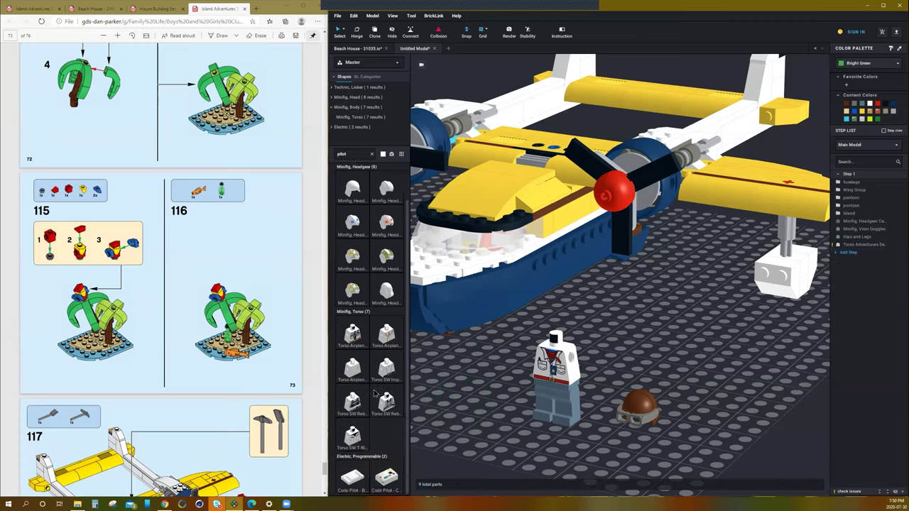
pyautogui.scroll(1, 376, 405)
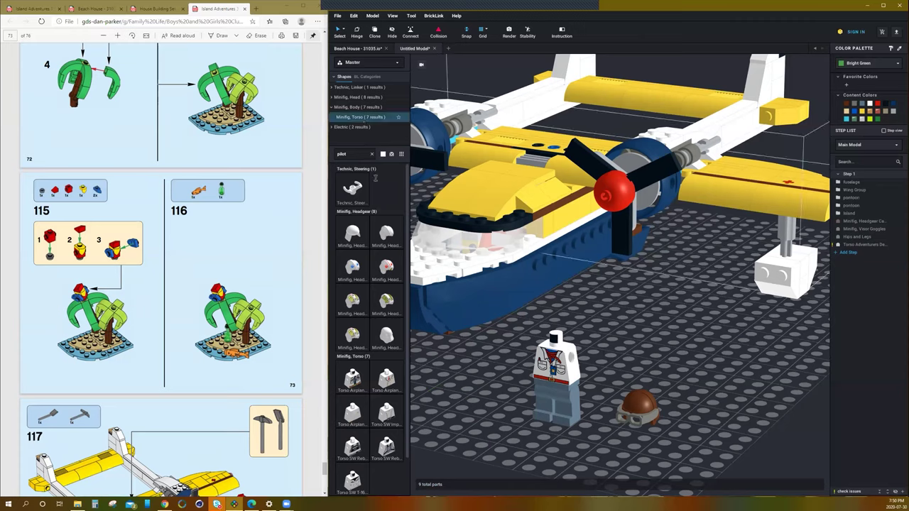
# Search the Master palette for "head" and go to the Minifig, Head category
pyautogui.doubleClick(362, 154)
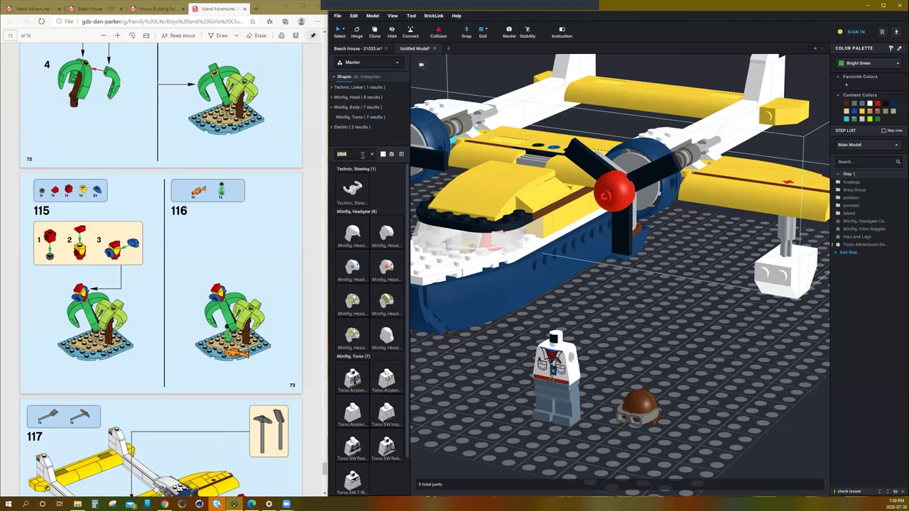
pyautogui.write('head')
pyautogui.scroll(-2, 374, 224)
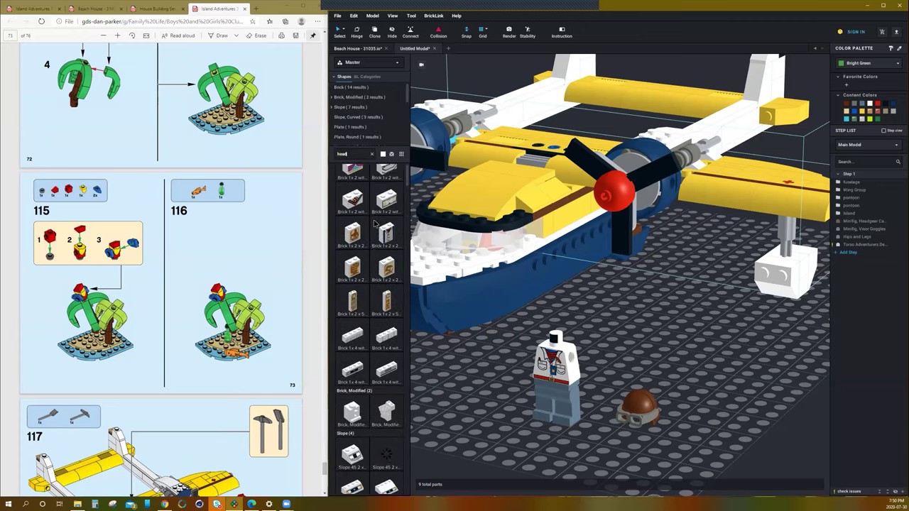
pyautogui.scroll(-3, 371, 235)
pyautogui.scroll(-3, 368, 291)
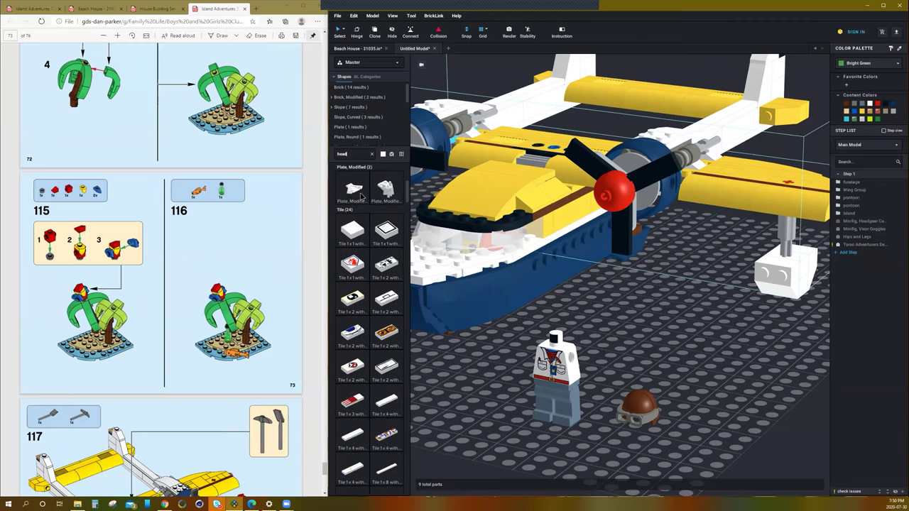
pyautogui.scroll(-3, 365, 126)
pyautogui.scroll(-5, 366, 121)
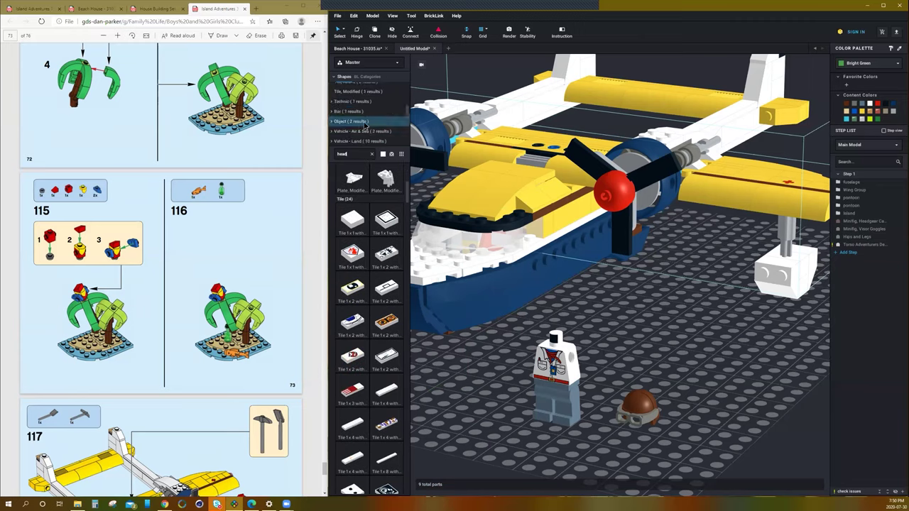
pyautogui.click(367, 111)
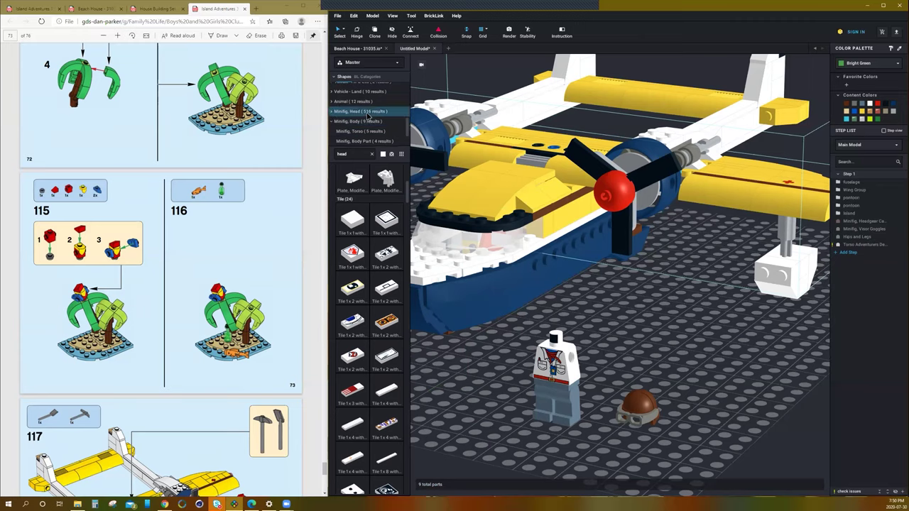
# Seat the minifigure head with full black beard, thick black eyebrows and white pupils on the torso and colour it yellow
pyautogui.scroll(-3, 368, 319)
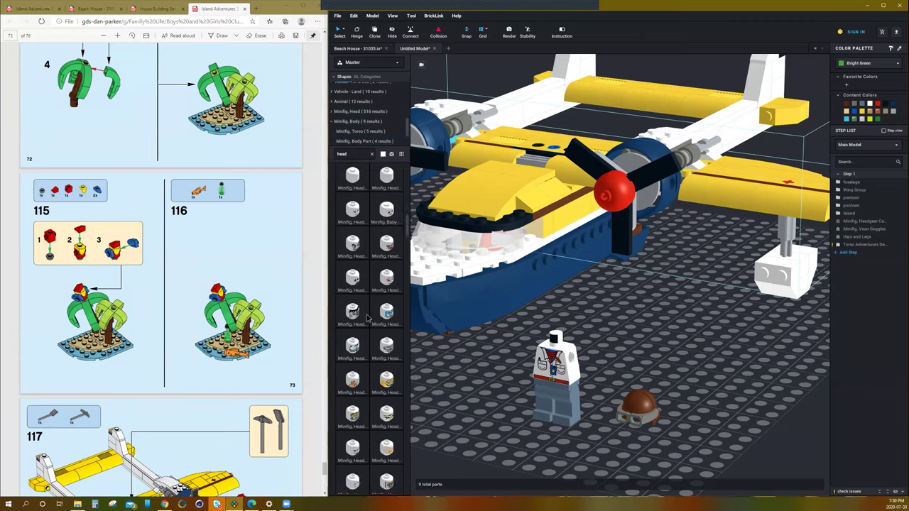
pyautogui.scroll(-5, 363, 334)
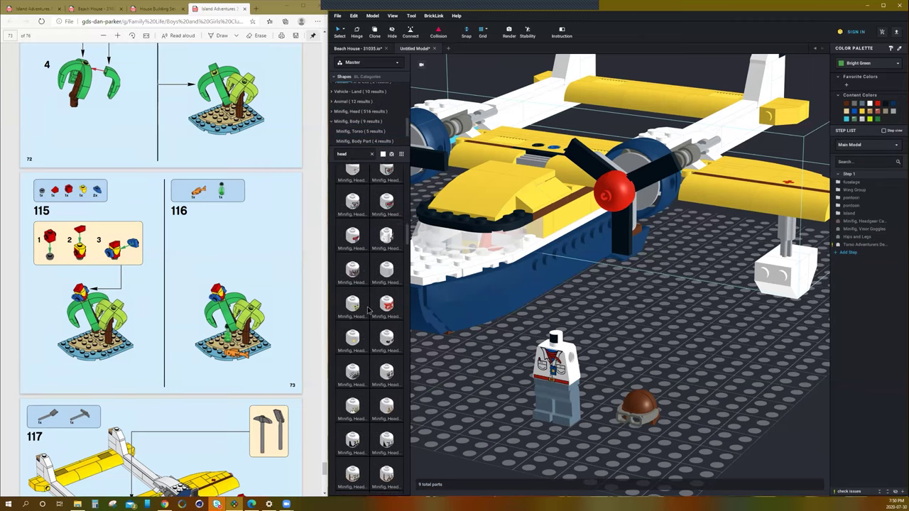
pyautogui.scroll(-1, 381, 360)
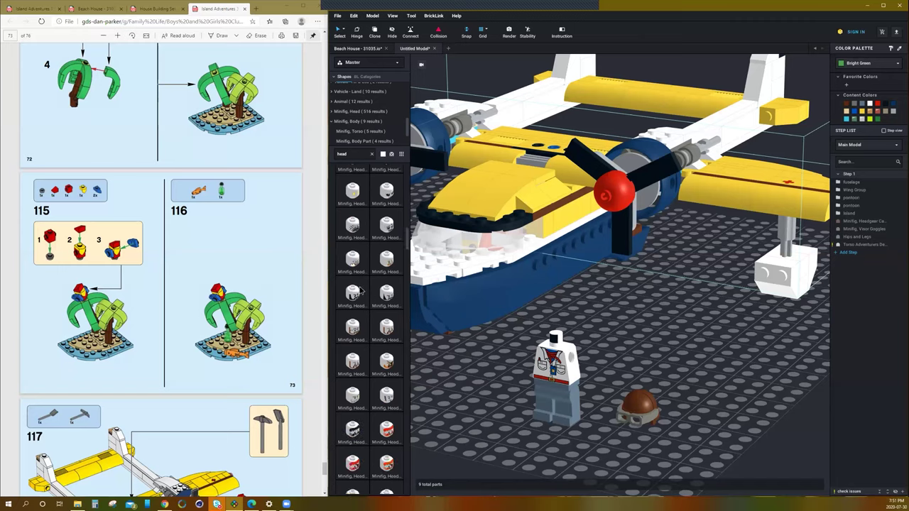
pyautogui.moveTo(369, 309); pyautogui.dragTo(519, 360)
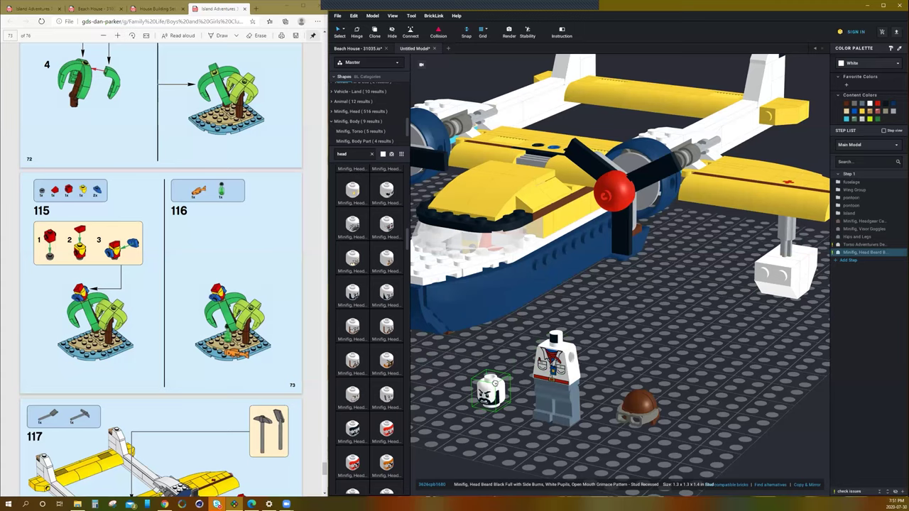
pyautogui.moveTo(506, 388); pyautogui.dragTo(495, 385, button='right')
pyautogui.press('Escape')
pyautogui.hotkey('ctrl', 'y')
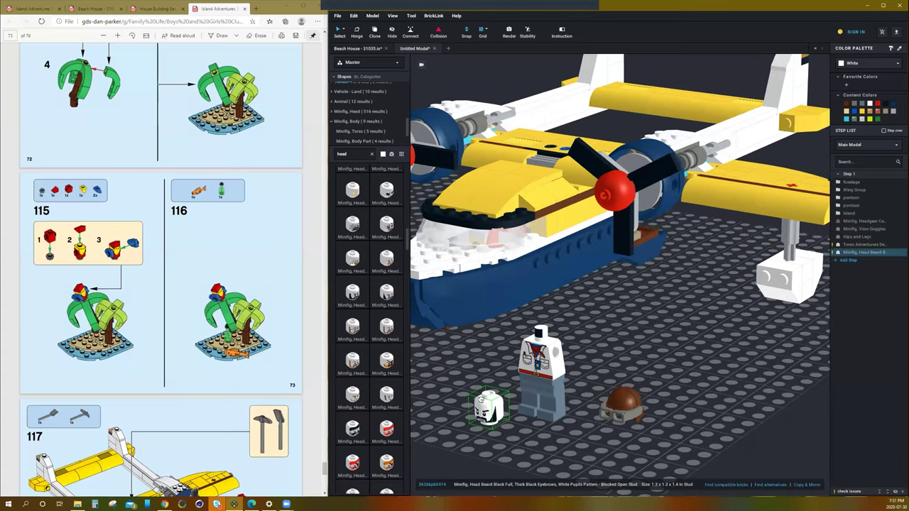
pyautogui.click(543, 320)
pyautogui.press('Escape')
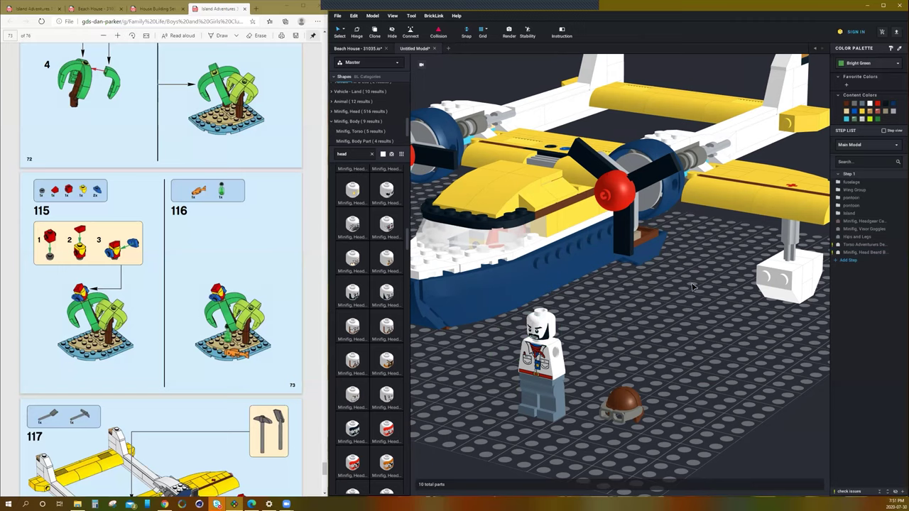
pyautogui.click(543, 324)
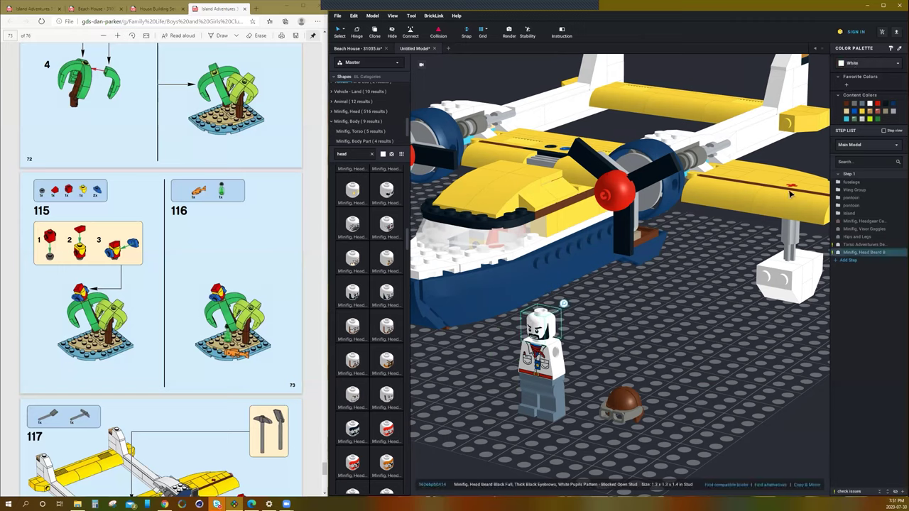
pyautogui.click(863, 112)
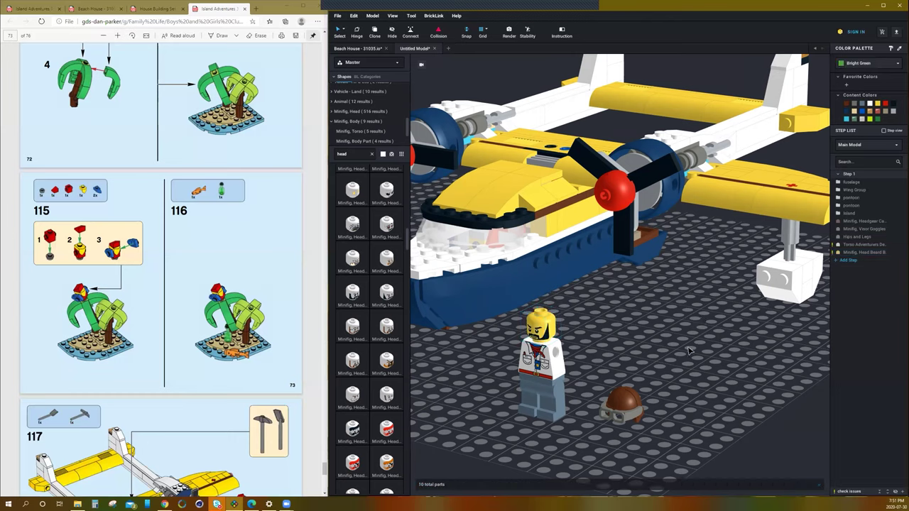
# Fit the reddish brown aviator cap and the visor goggles onto the pilot's head
pyautogui.moveTo(624, 403); pyautogui.dragTo(547, 316)
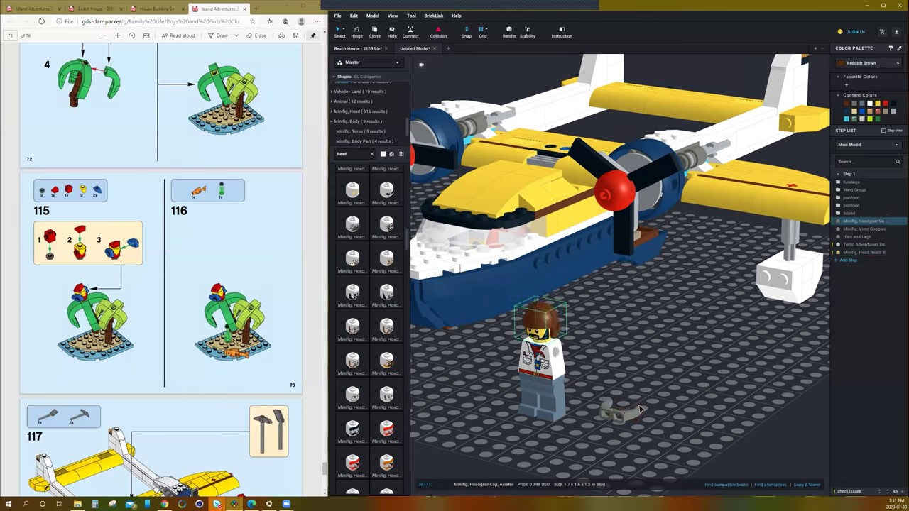
pyautogui.click(612, 416)
pyautogui.moveTo(623, 414); pyautogui.dragTo(545, 330)
pyautogui.press('Escape')
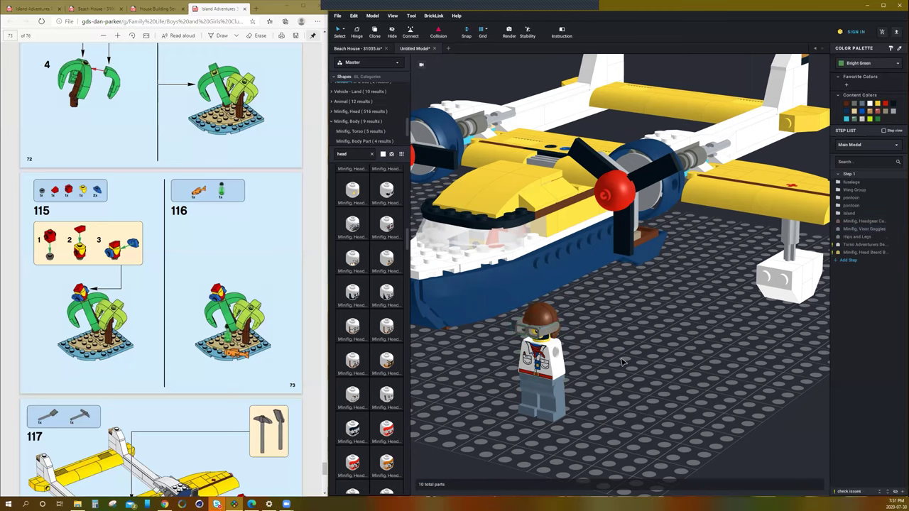
pyautogui.moveTo(632, 353); pyautogui.dragTo(621, 359, button='right')
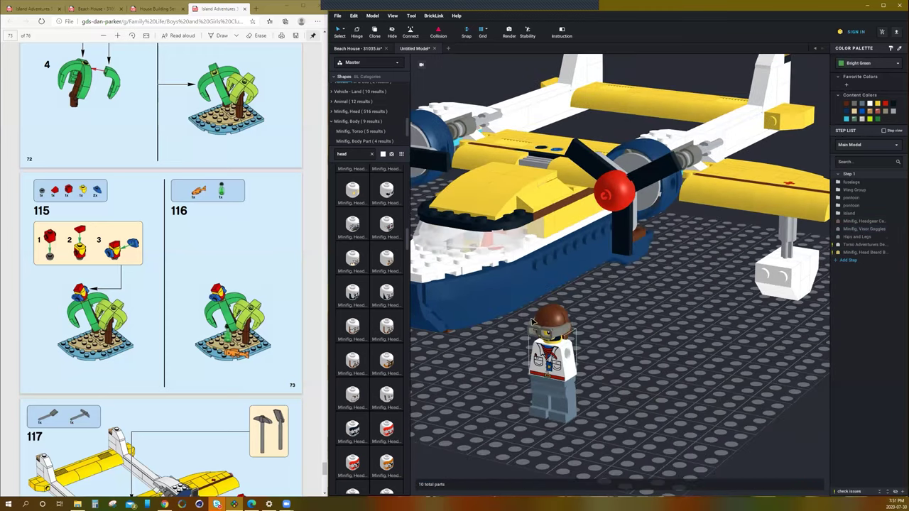
# Switch the parts palette to 31064-1 Island Adventures and recolour the pilot's torso Reddish Brown
pyautogui.click(380, 66)
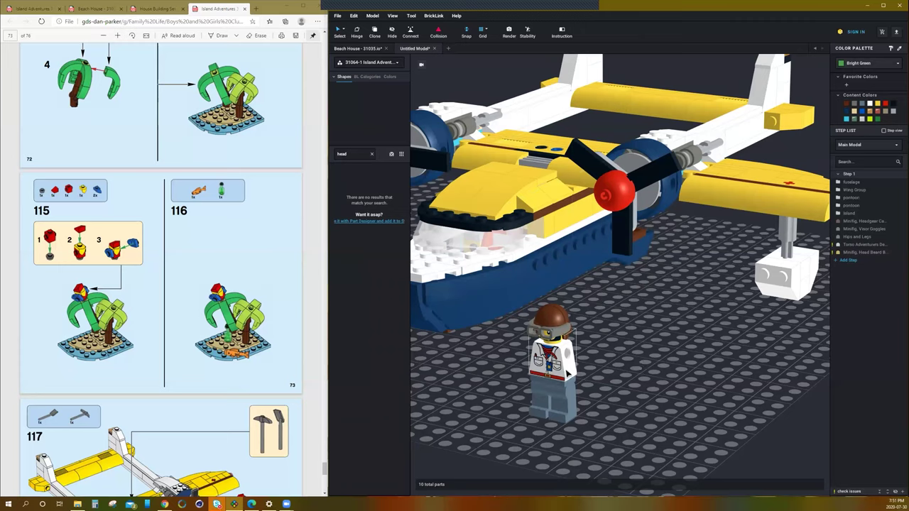
pyautogui.click(573, 371)
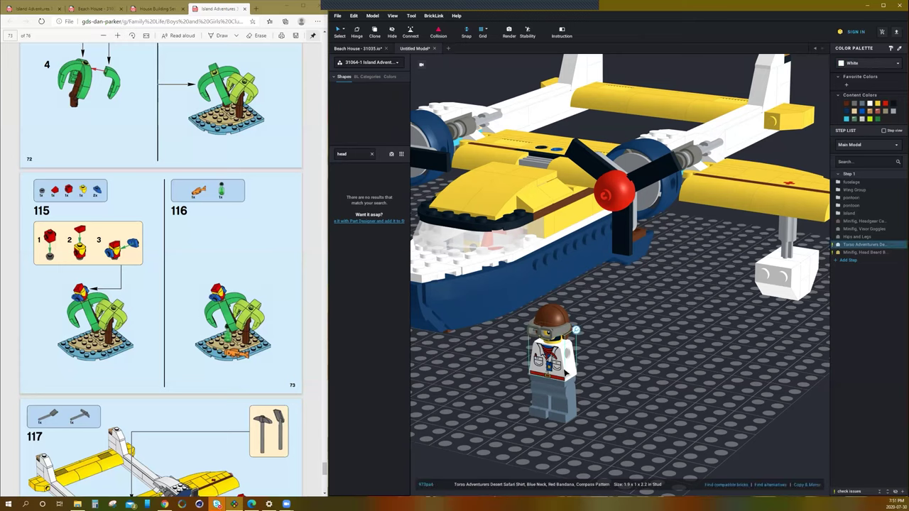
pyautogui.click(848, 106)
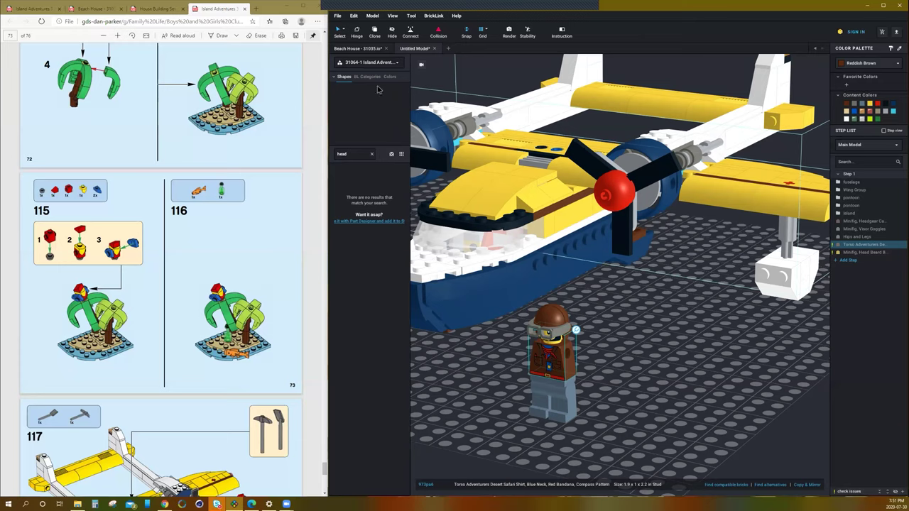
# Clear the part search and attach the red right and left arms from the set palette to the pilot's torso
pyautogui.click(372, 154)
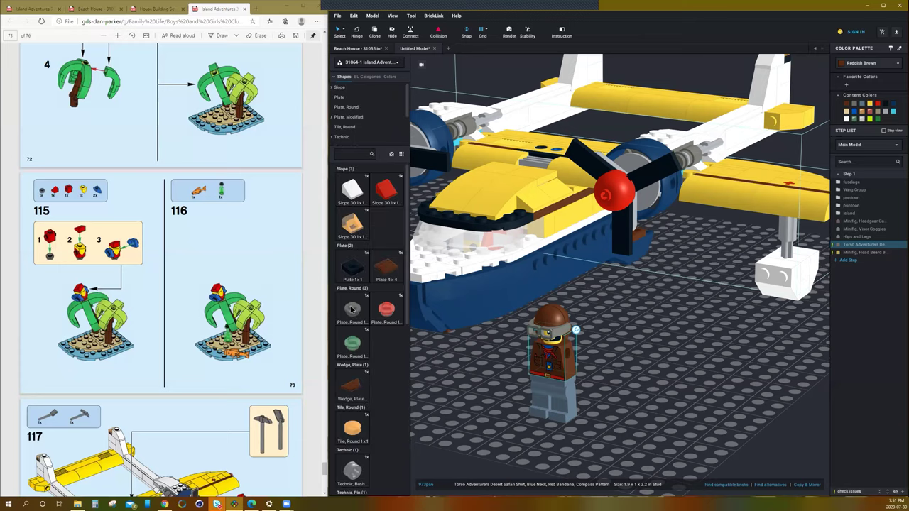
pyautogui.scroll(-10, 381, 394)
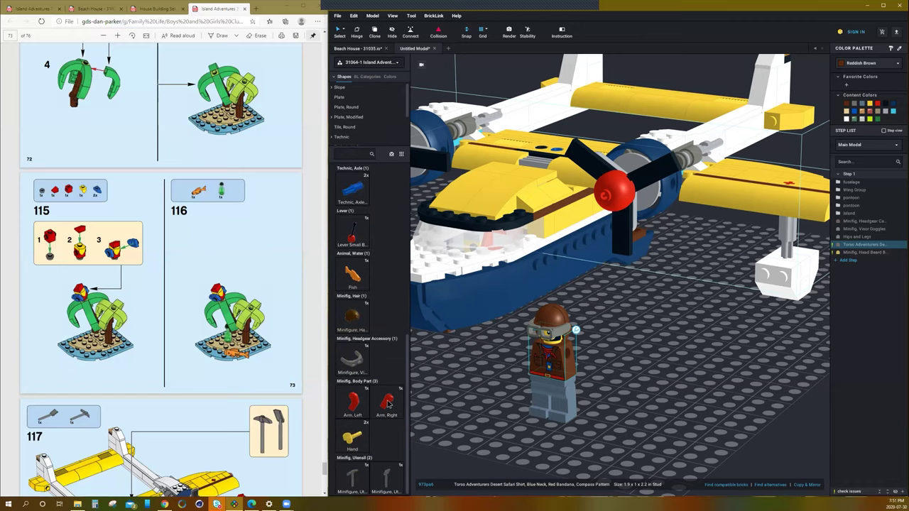
pyautogui.click(517, 368)
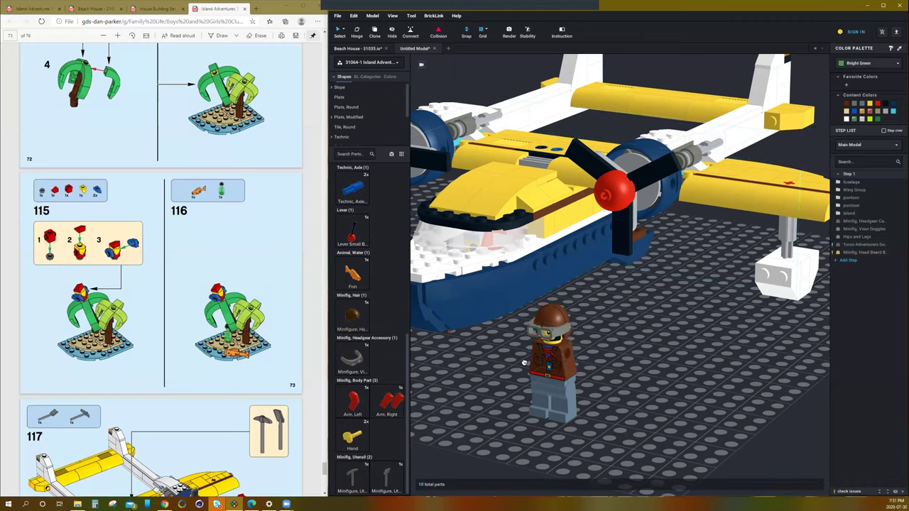
pyautogui.moveTo(386, 405); pyautogui.dragTo(537, 351)
pyautogui.click(537, 351)
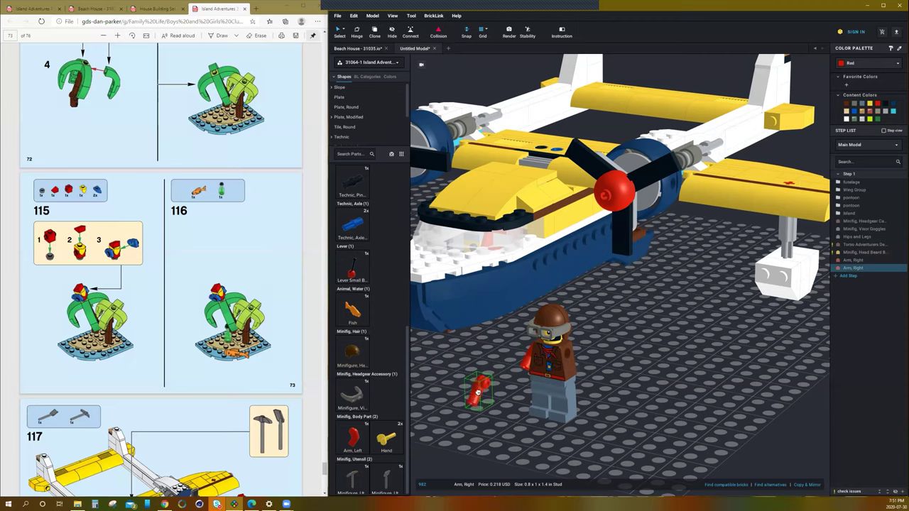
pyautogui.moveTo(481, 388); pyautogui.dragTo(476, 389, button='right')
pyautogui.press('Escape')
pyautogui.moveTo(350, 441); pyautogui.dragTo(532, 378)
pyautogui.click(482, 398)
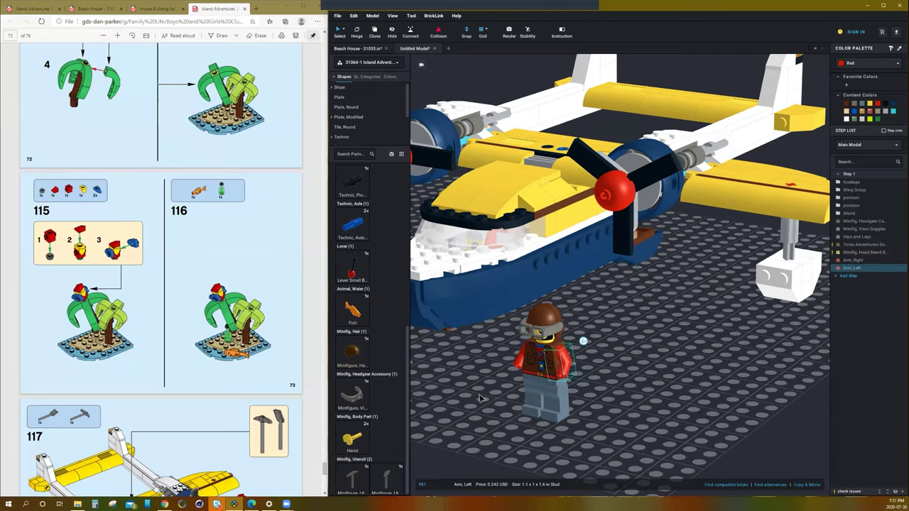
# Attach a yellow hand to each of the pilot's arms
pyautogui.moveTo(352, 439); pyautogui.dragTo(513, 375)
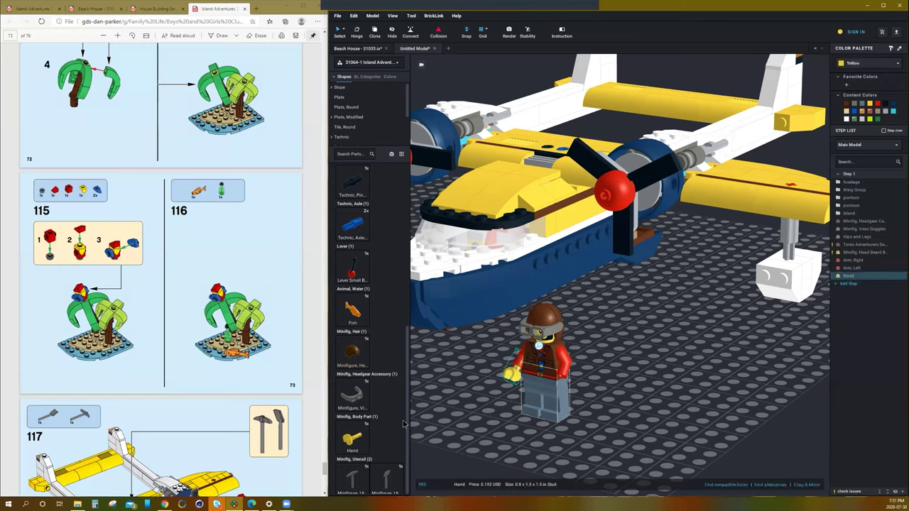
pyautogui.moveTo(352, 438); pyautogui.dragTo(558, 384)
pyautogui.click(628, 402)
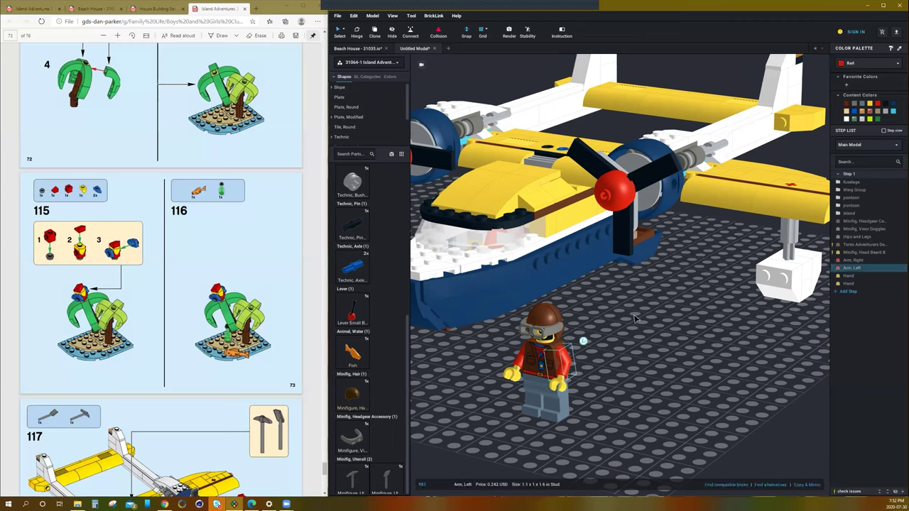
# Recolour both of the pilot's arms Reddish Brown to match the torso
pyautogui.click(847, 106)
pyautogui.click(521, 364)
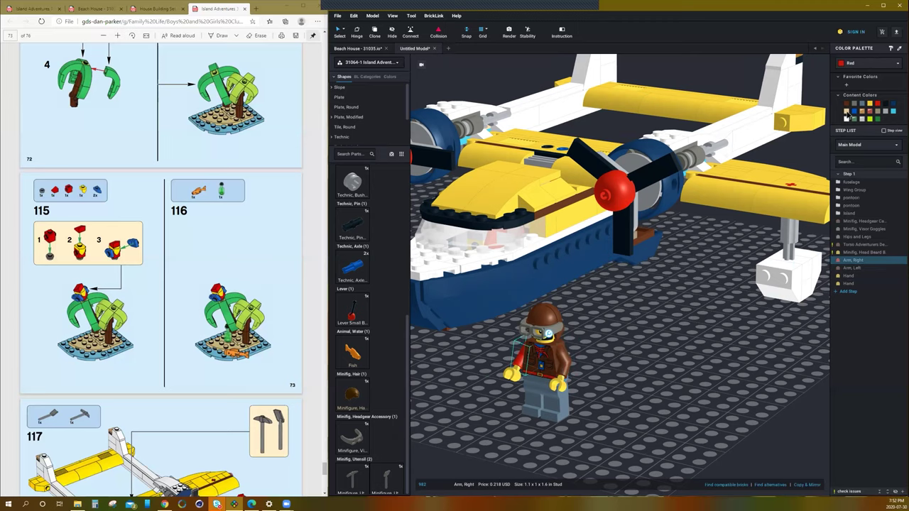
pyautogui.click(665, 359)
# Select all nine parts of the pilot minifigure and stand it on the white studs of the seaplane's nose
pyautogui.scroll(-5, 666, 359)
pyautogui.moveTo(665, 359); pyautogui.dragTo(710, 332, button='right')
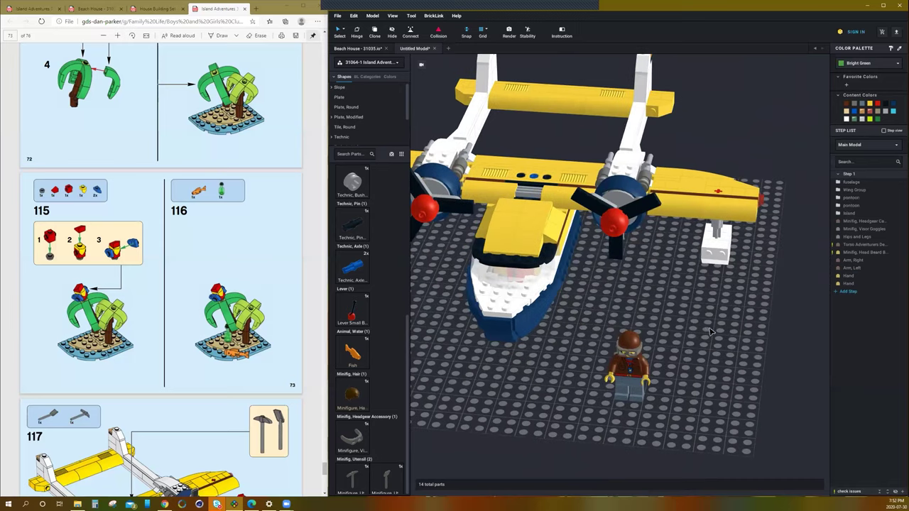
pyautogui.click(657, 375)
pyautogui.moveTo(616, 386); pyautogui.dragTo(506, 299)
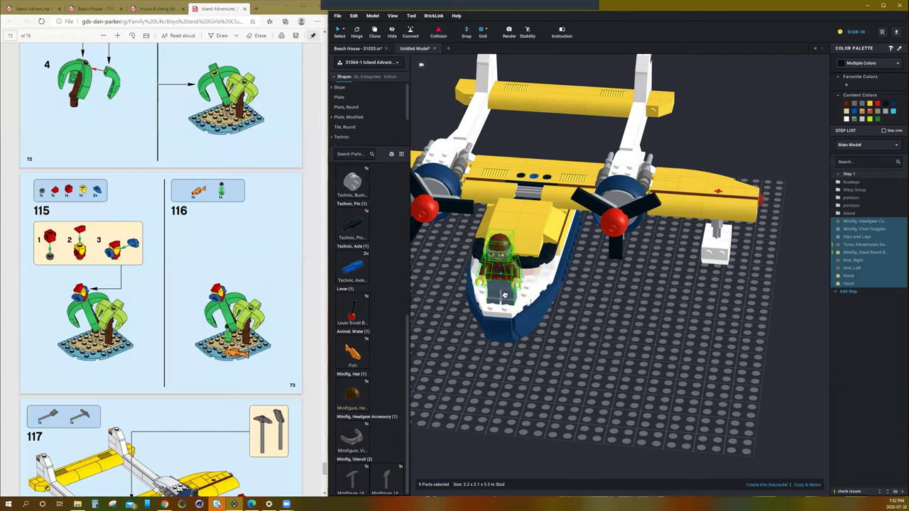
pyautogui.click(589, 330)
# Examine the seaplane, pilot and island from several angles and compare them with the Beach House - 31035 model
pyautogui.moveTo(650, 379); pyautogui.dragTo(621, 329, button='right')
pyautogui.scroll(-3, 566, 321)
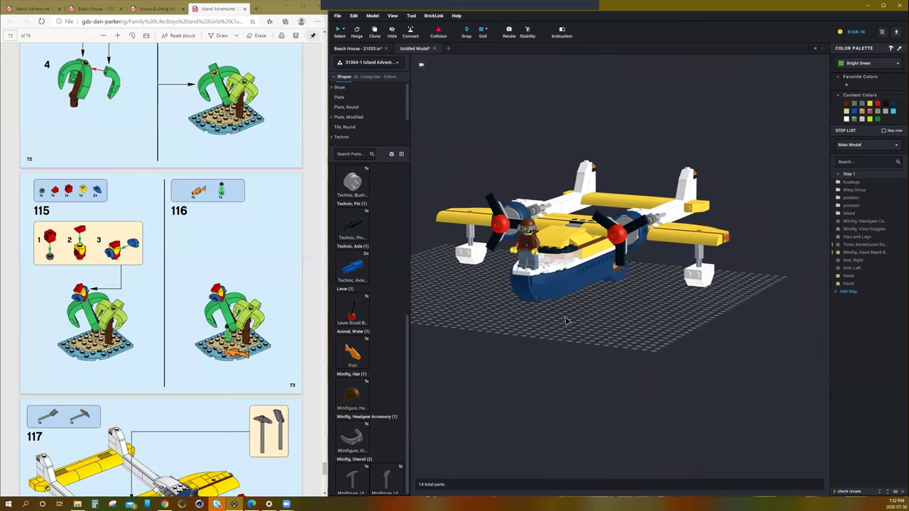
pyautogui.moveTo(545, 330); pyautogui.dragTo(722, 403, button='right')
pyautogui.moveTo(638, 419); pyautogui.dragTo(500, 236, button='right')
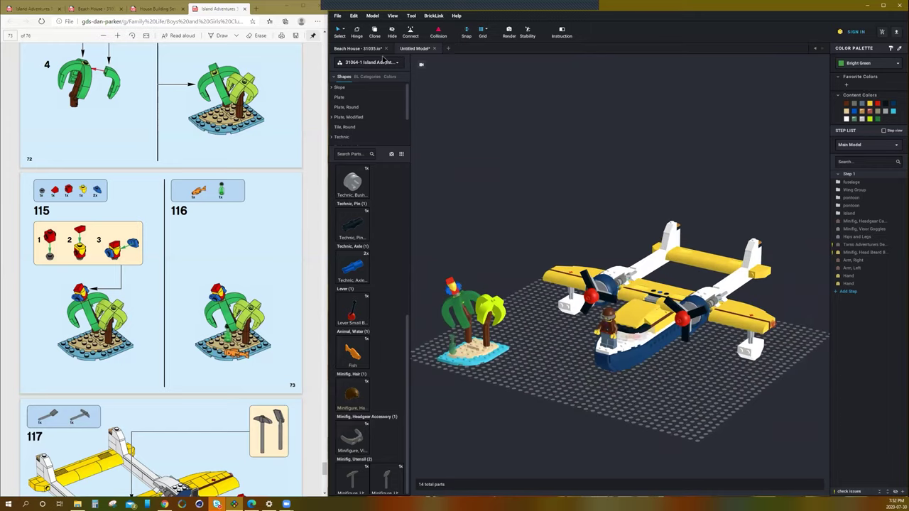
pyautogui.click(362, 49)
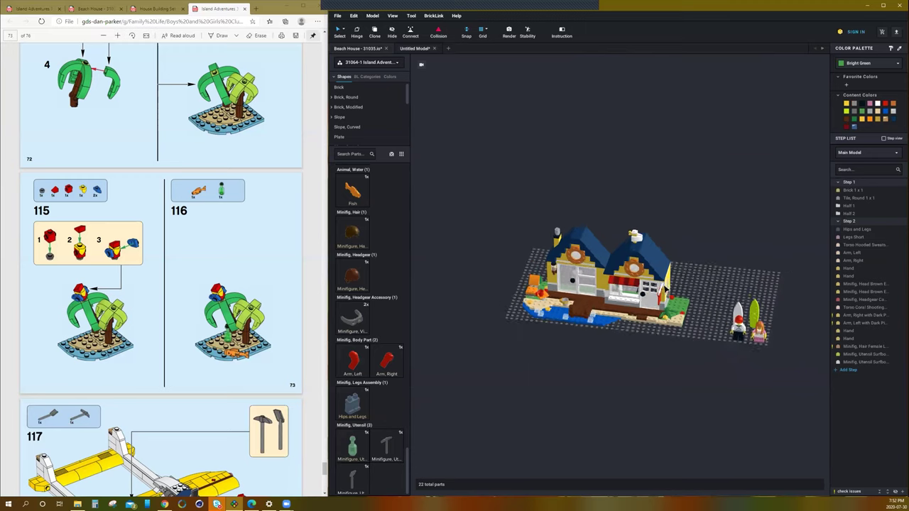
pyautogui.moveTo(659, 317); pyautogui.dragTo(639, 330, button='right')
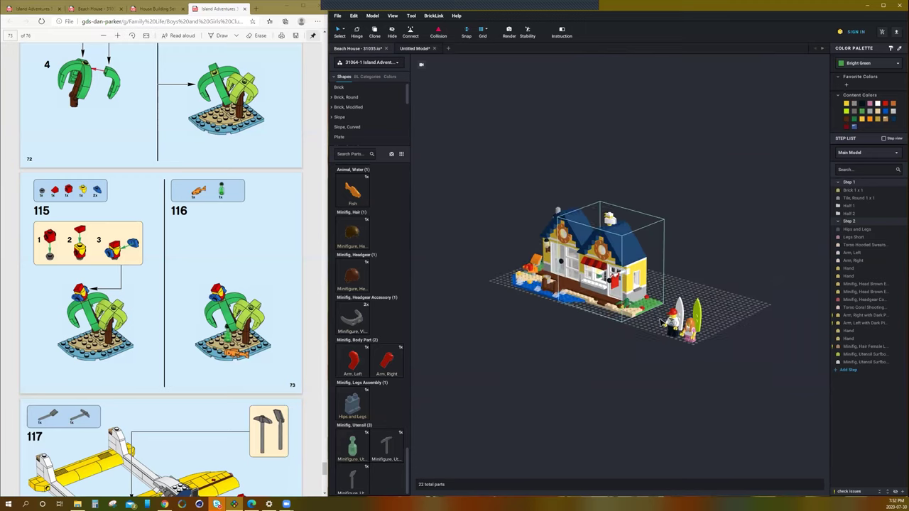
pyautogui.click(415, 48)
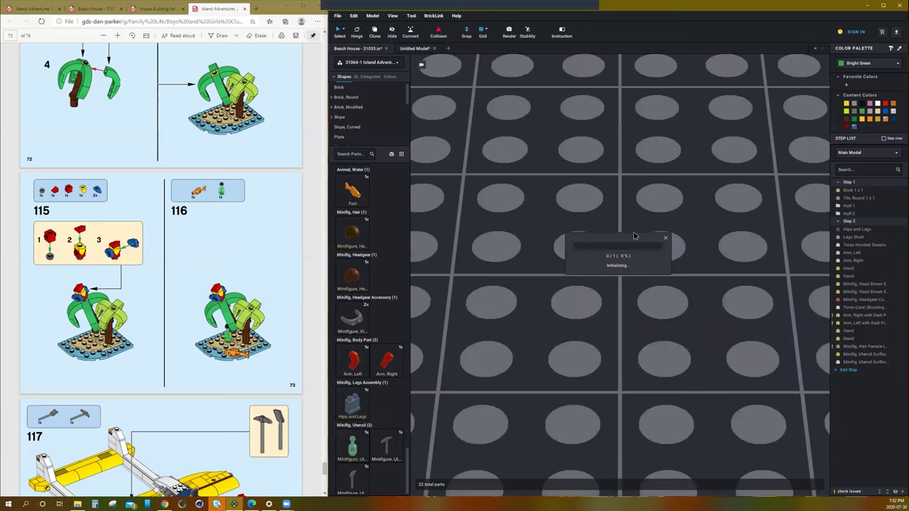
pyautogui.scroll(-2, 628, 330)
pyautogui.moveTo(673, 377); pyautogui.dragTo(661, 372, button='right')
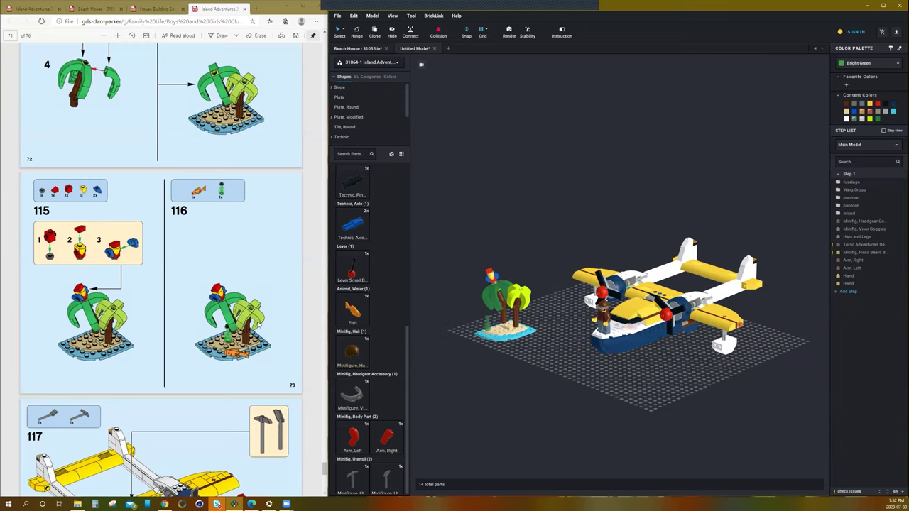
# Check instruction step 117 and the closing PDF pages against the assembled seaplane scene
pyautogui.scroll(-5, 246, 317)
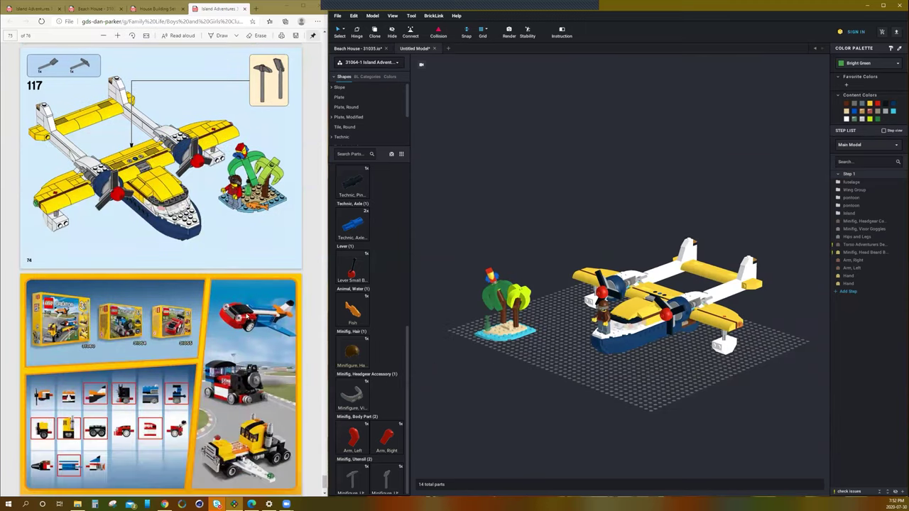
pyautogui.scroll(-2, 246, 317)
pyautogui.scroll(1, 246, 316)
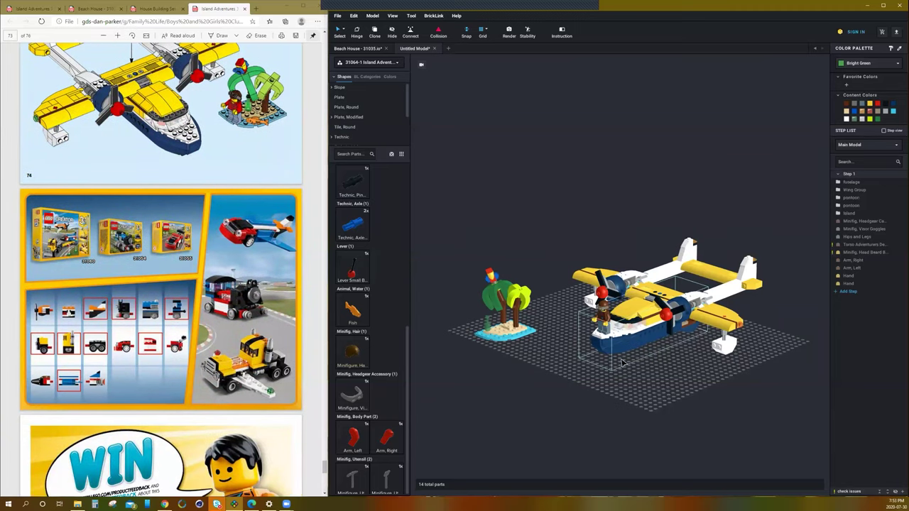
pyautogui.moveTo(670, 390)
pyautogui.mouseDown(button='right')
pyautogui.moveTo(702, 392)
pyautogui.moveTo(666, 385)
pyautogui.moveTo(673, 379)
pyautogui.moveTo(665, 390)
pyautogui.mouseUp(button='right')
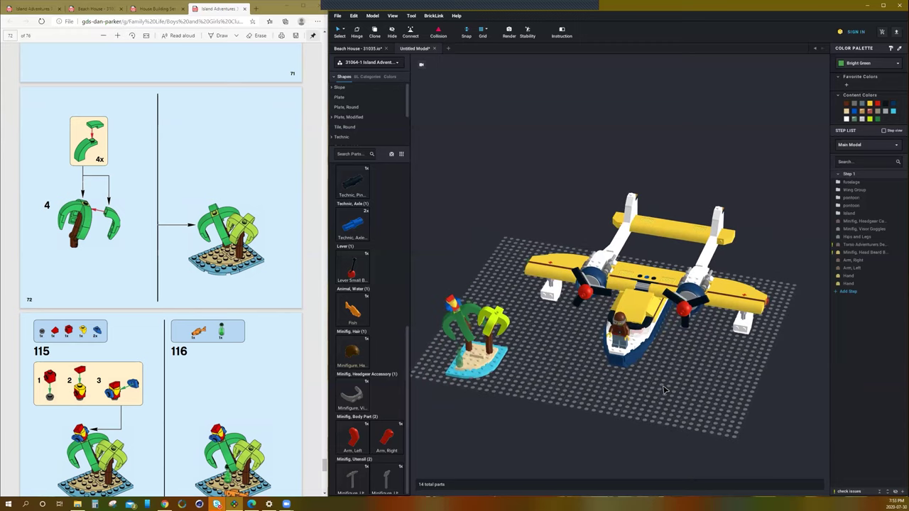